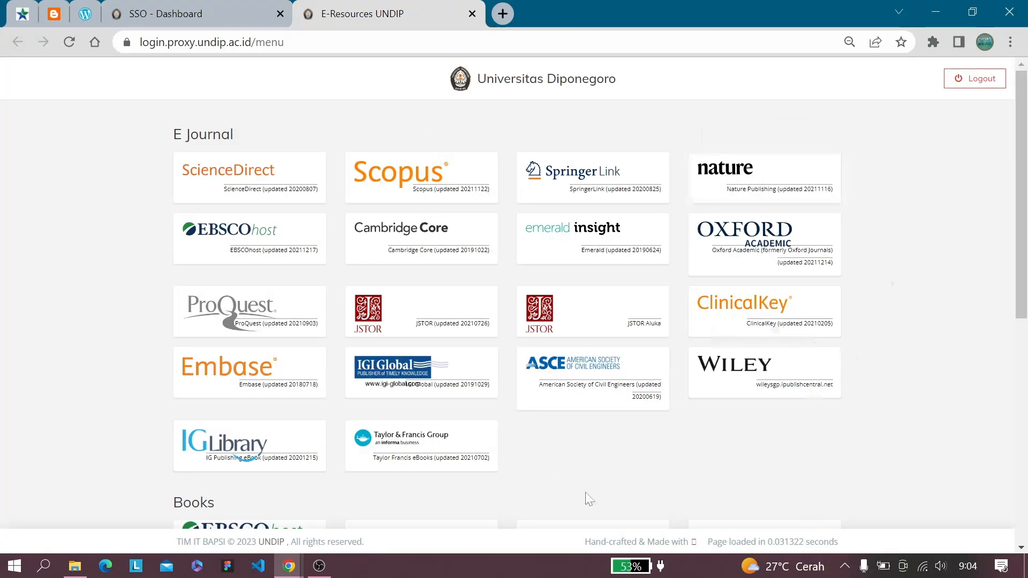
Open ProQuest from the E Journal list and view its advanced search form before returning to basic search
{"action": "left_click", "coordinate": [276, 333]}
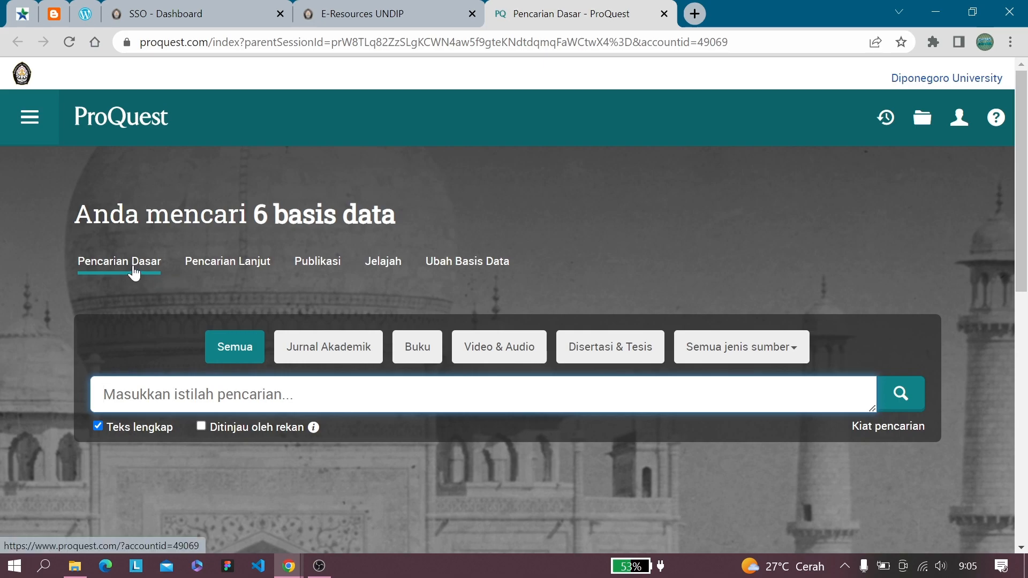
{"action": "left_click", "coordinate": [248, 262]}
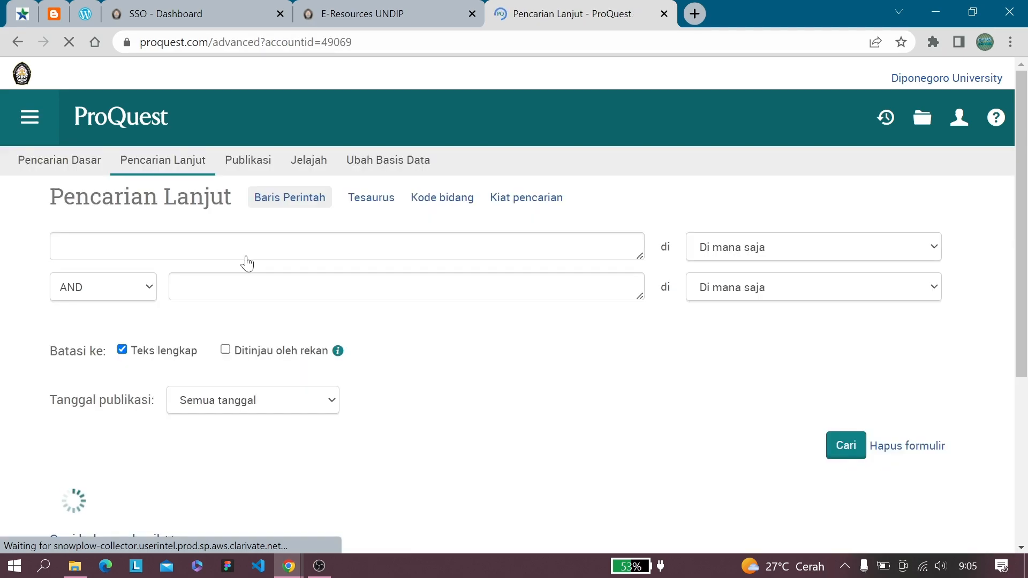
{"action": "left_click_drag", "start_coordinate": [107, 318], "coordinate": [153, 318]}
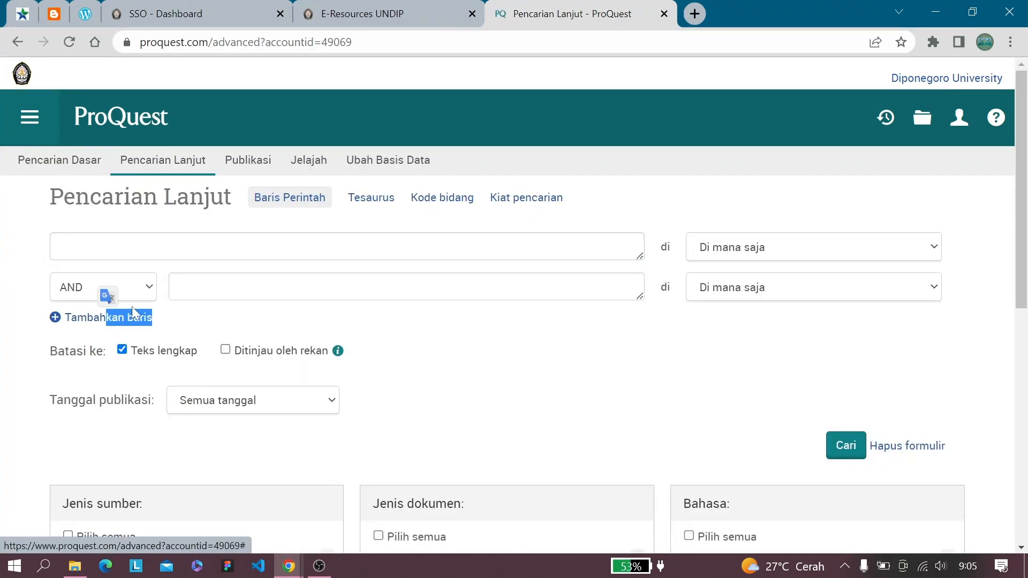
{"action": "left_click", "coordinate": [223, 315]}
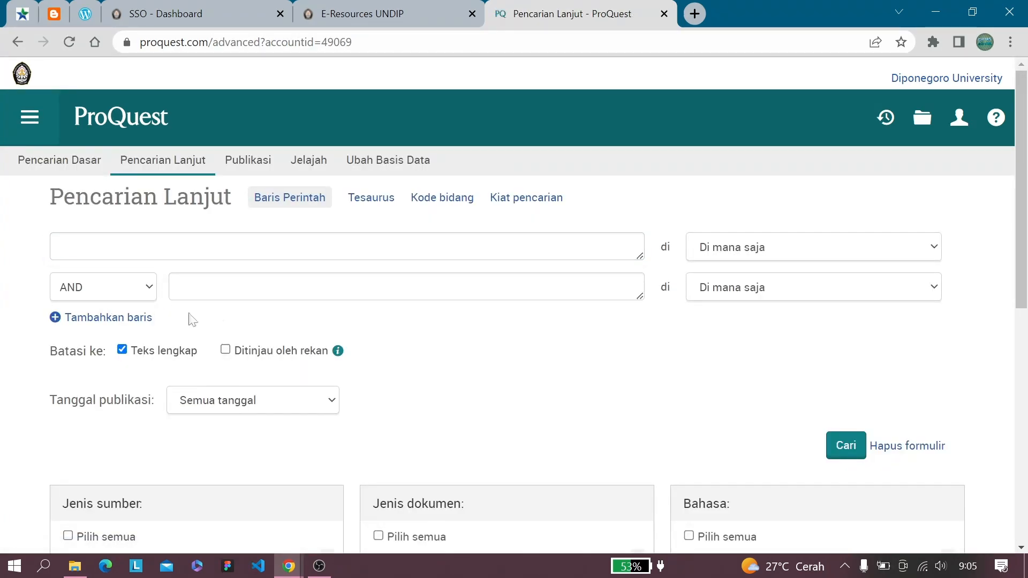
{"action": "key", "text": "alt+Left"}
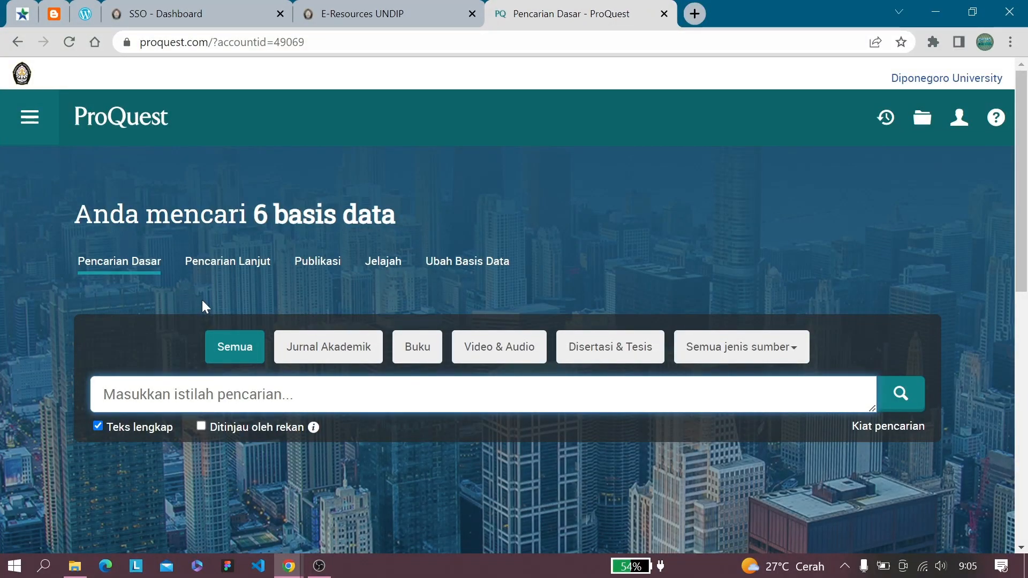
Examine the Boolean operator choices for the second row of the advanced search form and return to basic search
{"action": "left_click", "coordinate": [225, 265]}
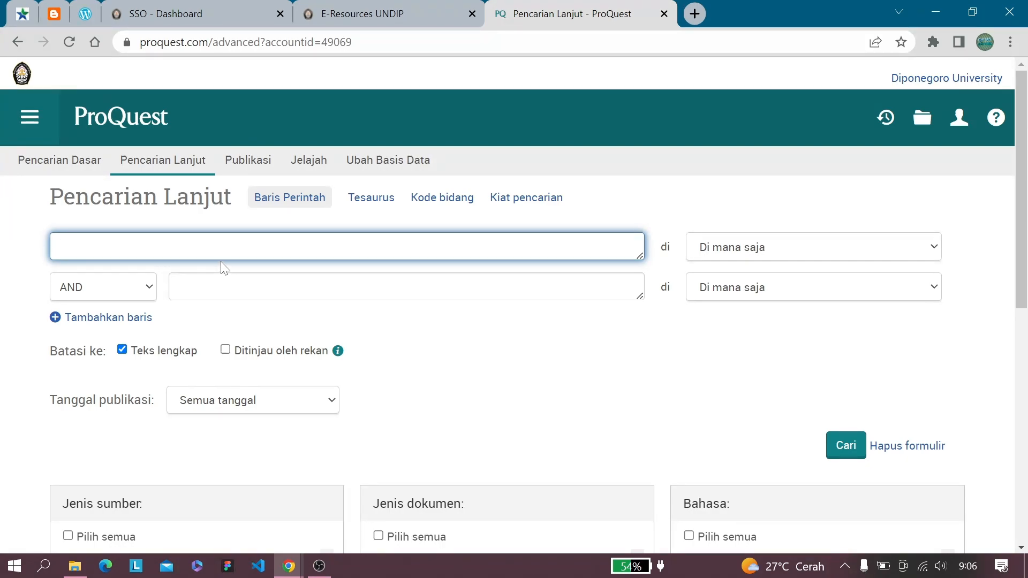
{"action": "left_click", "coordinate": [94, 293]}
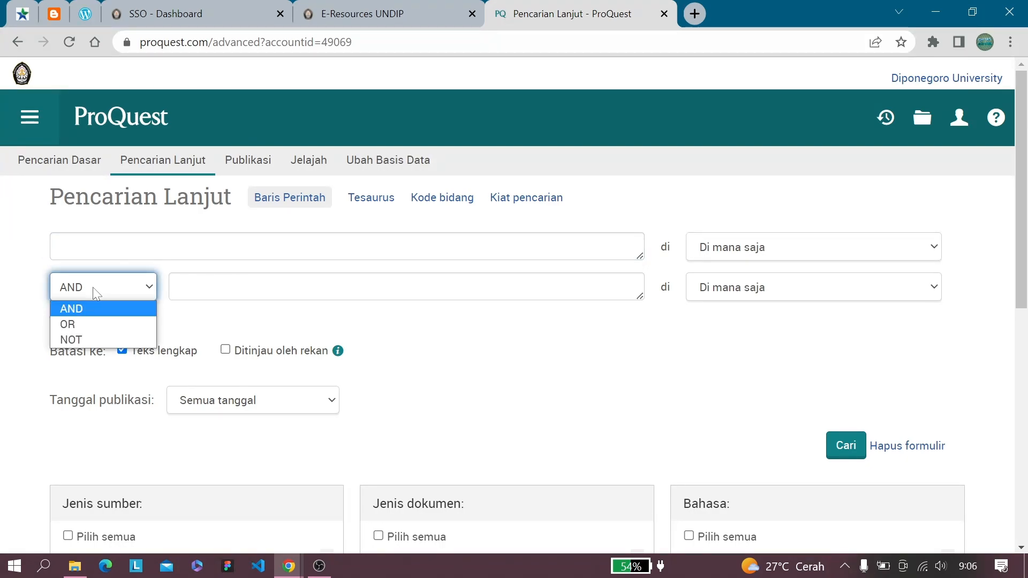
{"action": "left_click", "coordinate": [96, 291]}
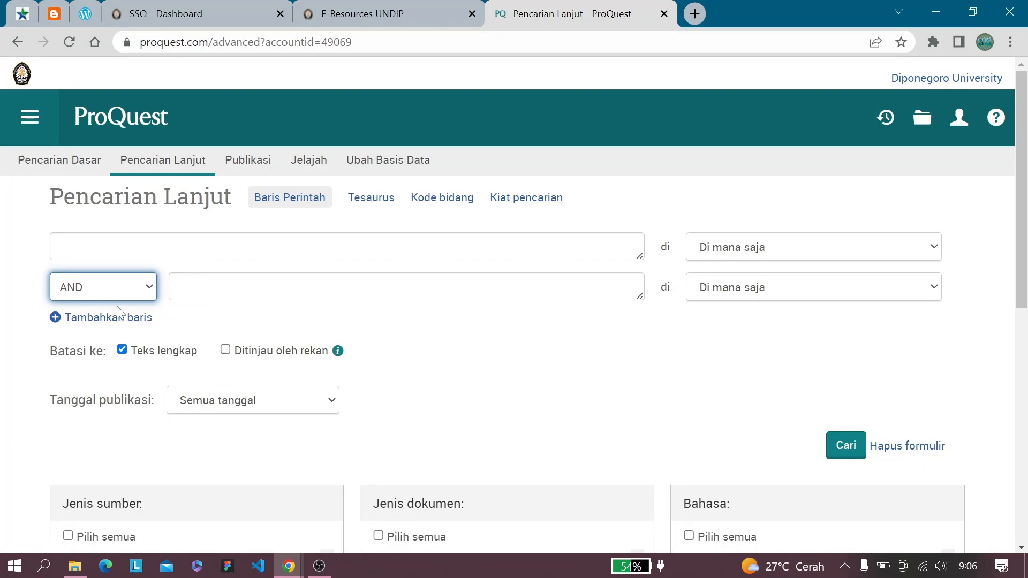
{"action": "left_click", "coordinate": [27, 171]}
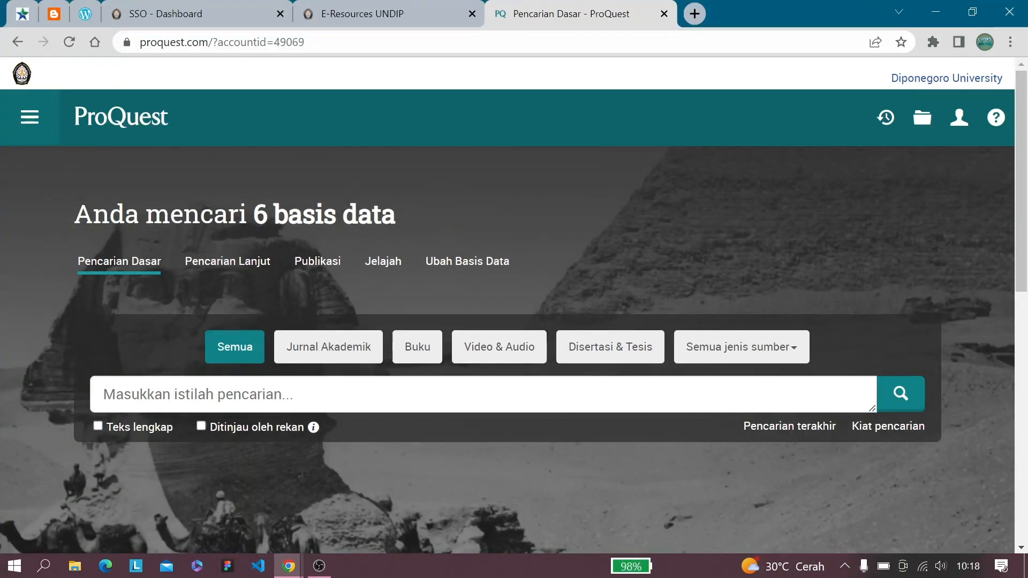
Search all source types for "Teaching information literacy in higher education" without quotation marks
{"action": "type", "text": "Teaching information literacy in higher education"}
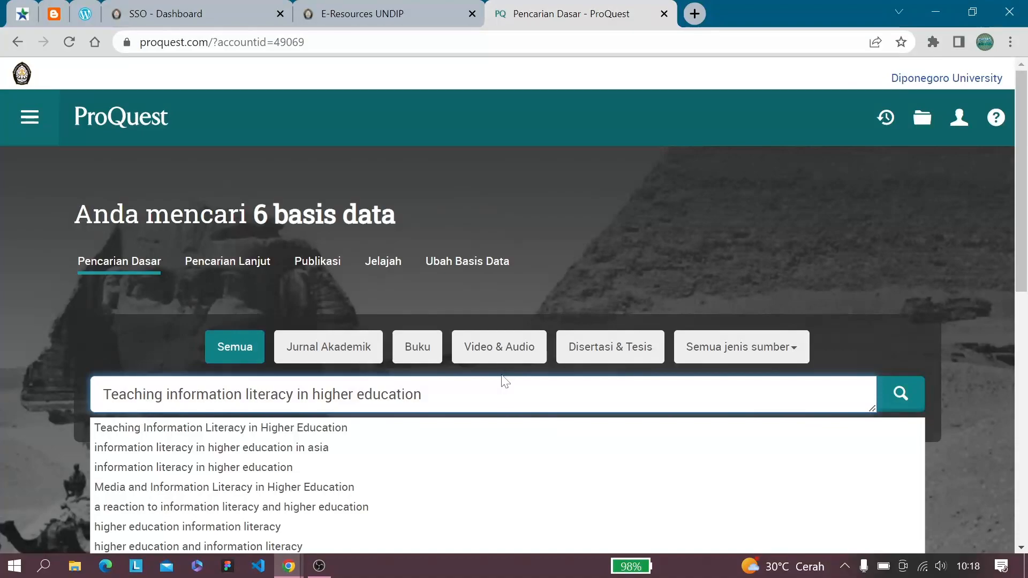
{"action": "left_click", "coordinate": [909, 395]}
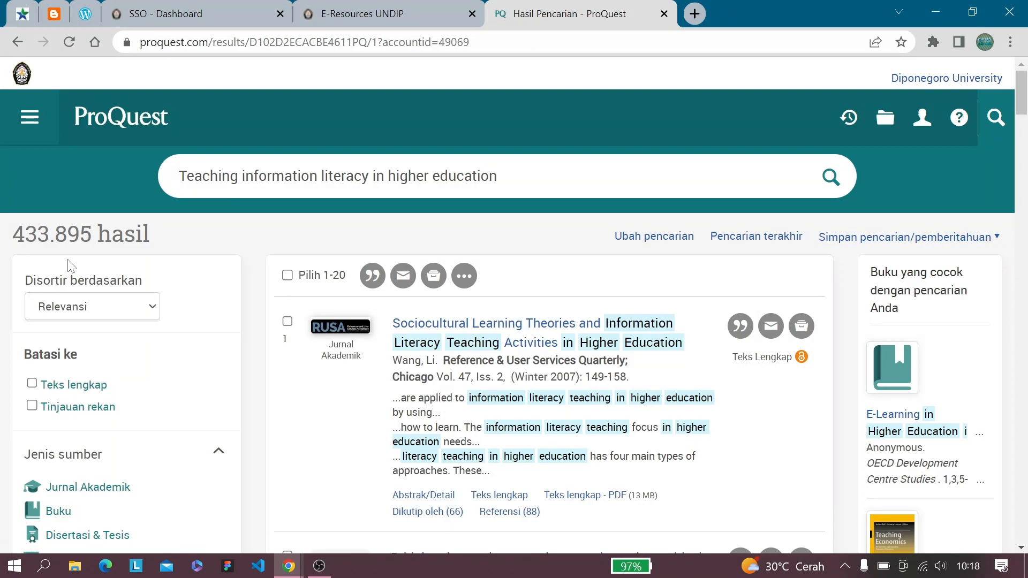
Look through the search results list, checking titles, source types and highlighted terms alongside the available filters
{"action": "scroll", "coordinate": [309, 342], "scroll_direction": "down", "scroll_amount": 3}
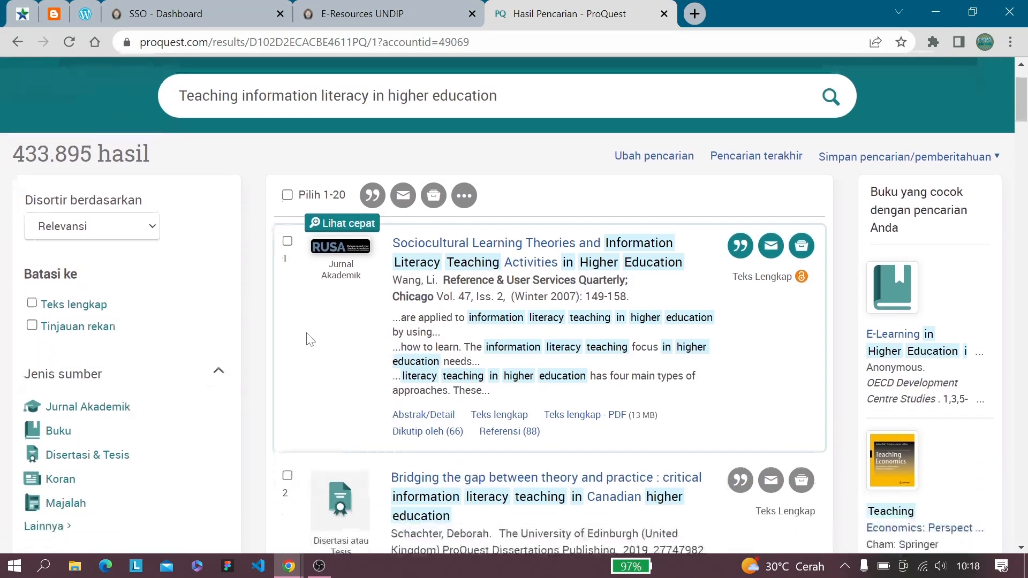
{"action": "scroll", "coordinate": [309, 342], "scroll_direction": "up", "scroll_amount": 3}
{"action": "scroll", "coordinate": [308, 343], "scroll_direction": "down", "scroll_amount": 5}
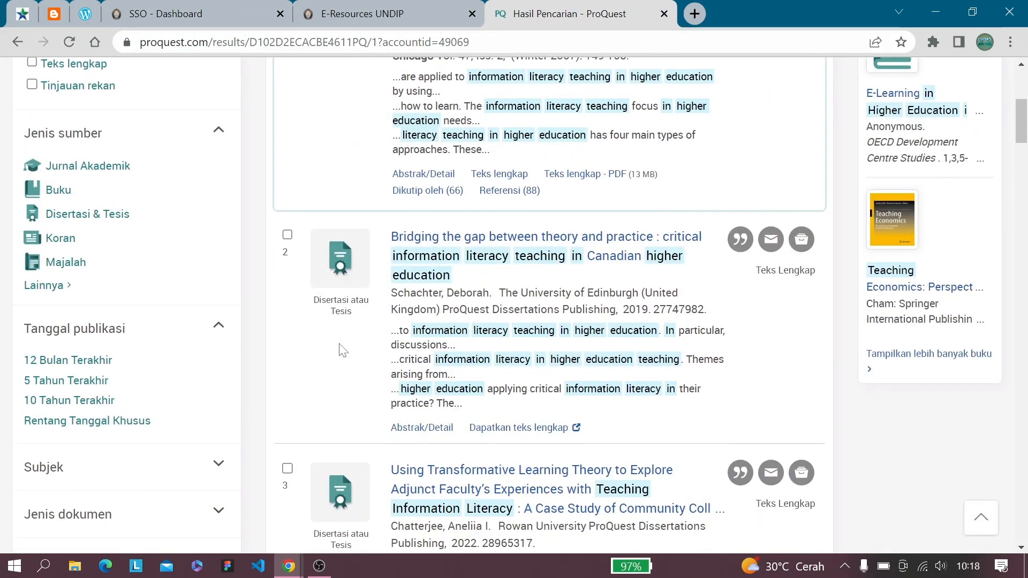
{"action": "scroll", "coordinate": [353, 362], "scroll_direction": "down", "scroll_amount": 1}
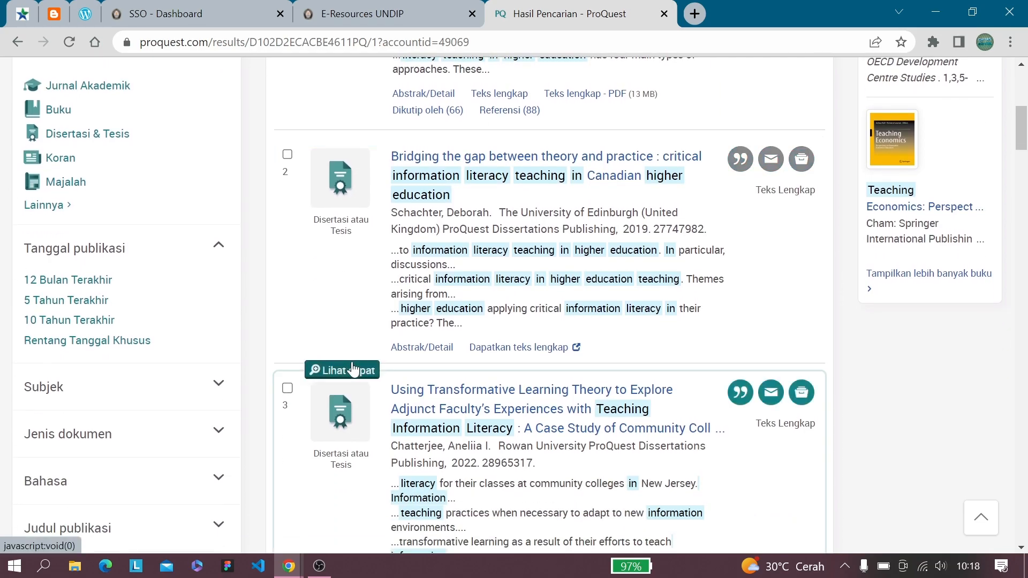
{"action": "scroll", "coordinate": [353, 373], "scroll_direction": "down", "scroll_amount": 1}
{"action": "scroll", "coordinate": [353, 373], "scroll_direction": "down", "scroll_amount": 12}
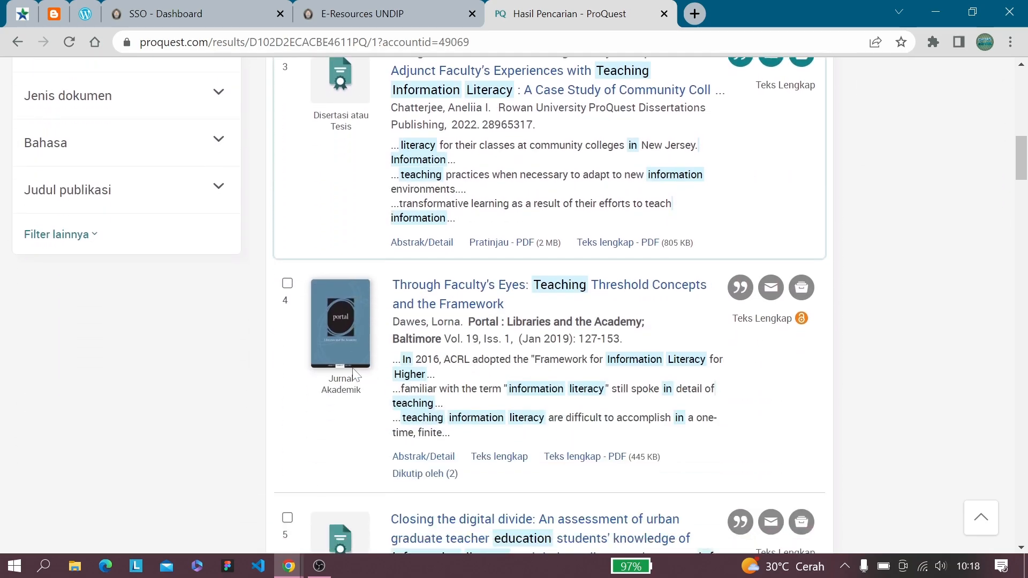
{"action": "scroll", "coordinate": [357, 396], "scroll_direction": "down", "scroll_amount": 7}
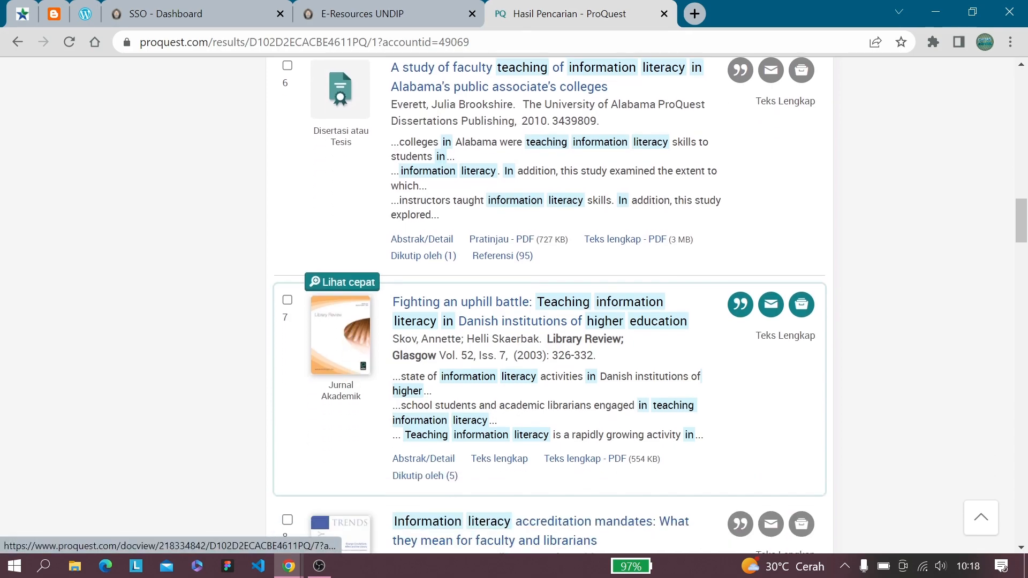
{"action": "scroll", "coordinate": [350, 399], "scroll_direction": "up", "scroll_amount": 12}
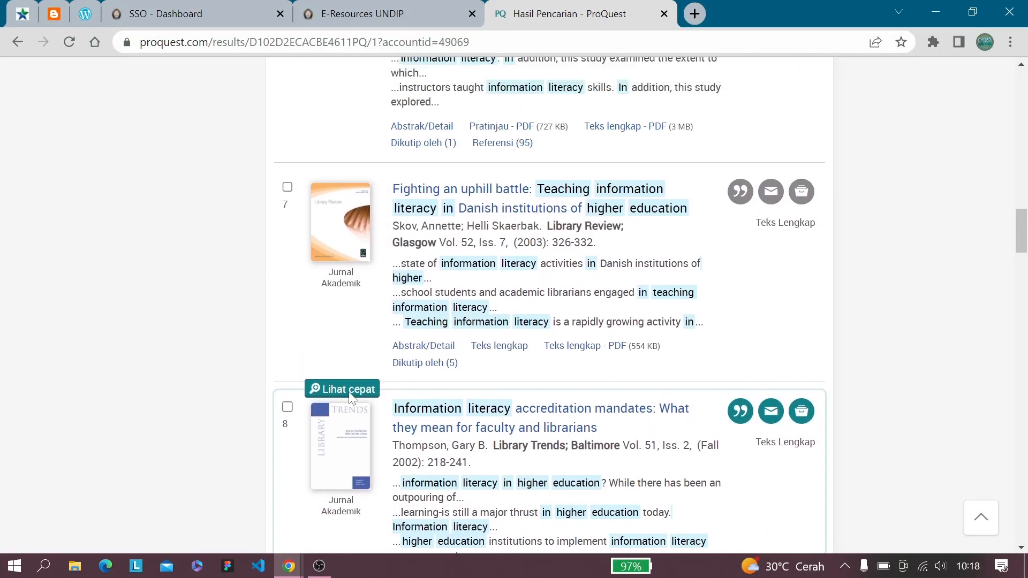
{"action": "scroll", "coordinate": [352, 399], "scroll_direction": "up", "scroll_amount": 19}
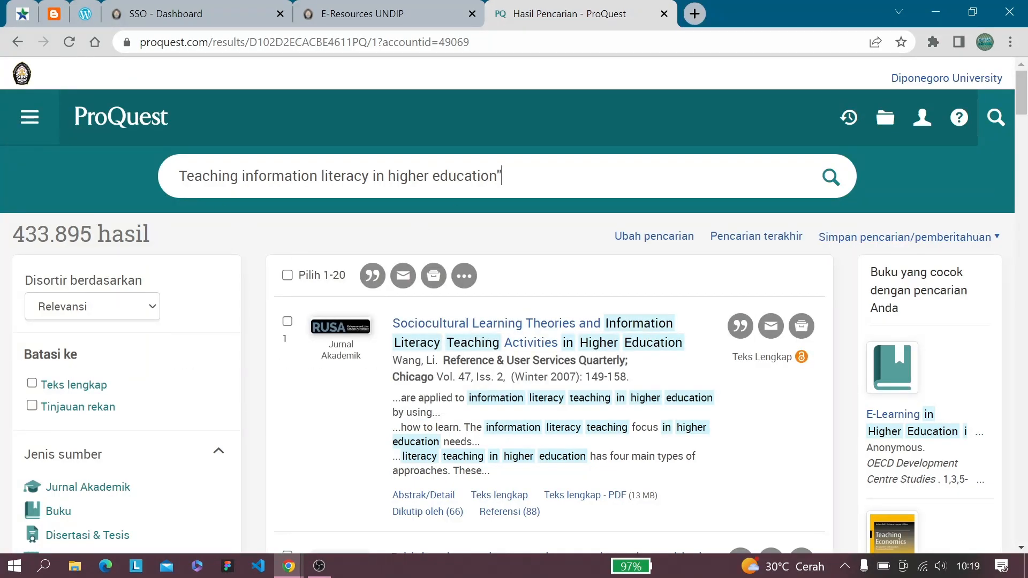
Search for the exact phrase "Teaching information literacy in higher education" in quotation marks and look through the results
{"action": "type", "text": "\""}
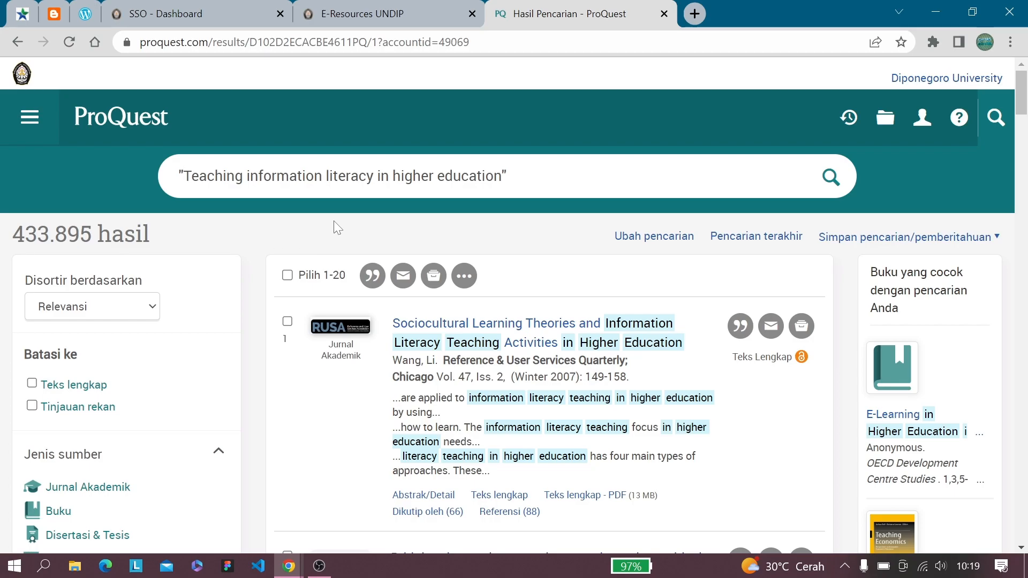
{"action": "key", "text": "End"}
{"action": "key", "text": "BackSpace"}
{"action": "left_click", "coordinate": [838, 181]}
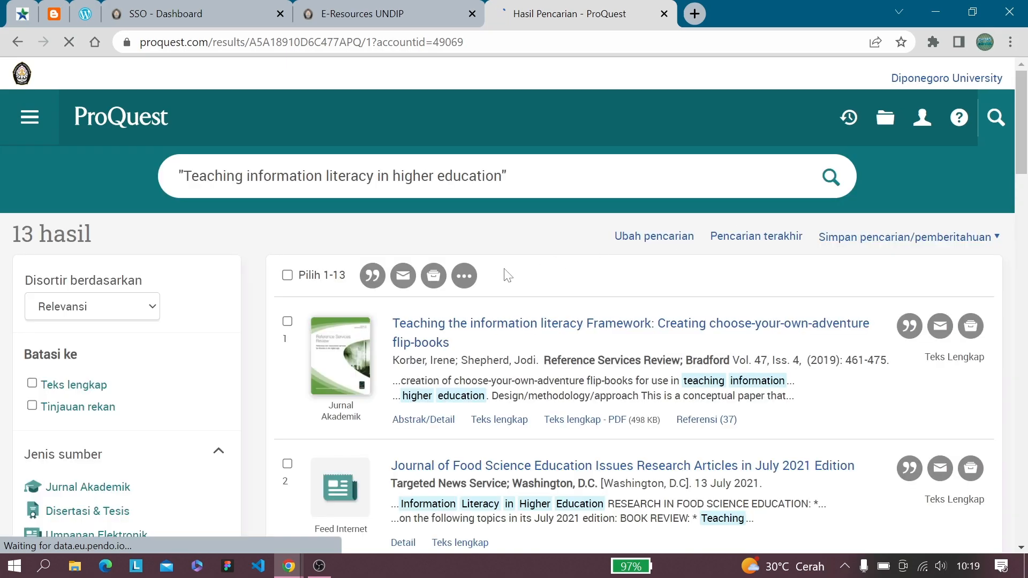
{"action": "scroll", "coordinate": [294, 285], "scroll_direction": "down", "scroll_amount": 2}
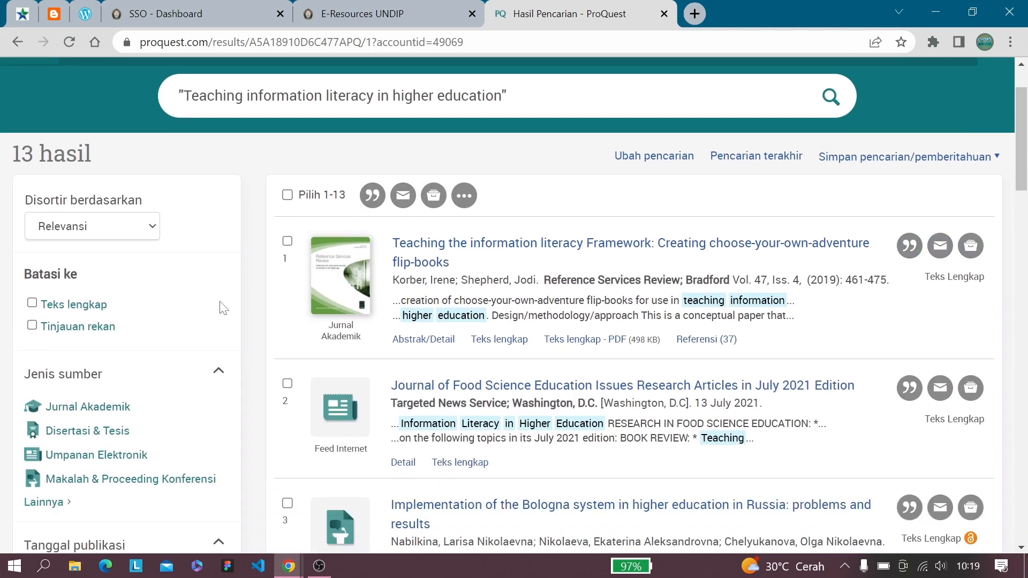
{"action": "scroll", "coordinate": [248, 293], "scroll_direction": "up", "scroll_amount": 2}
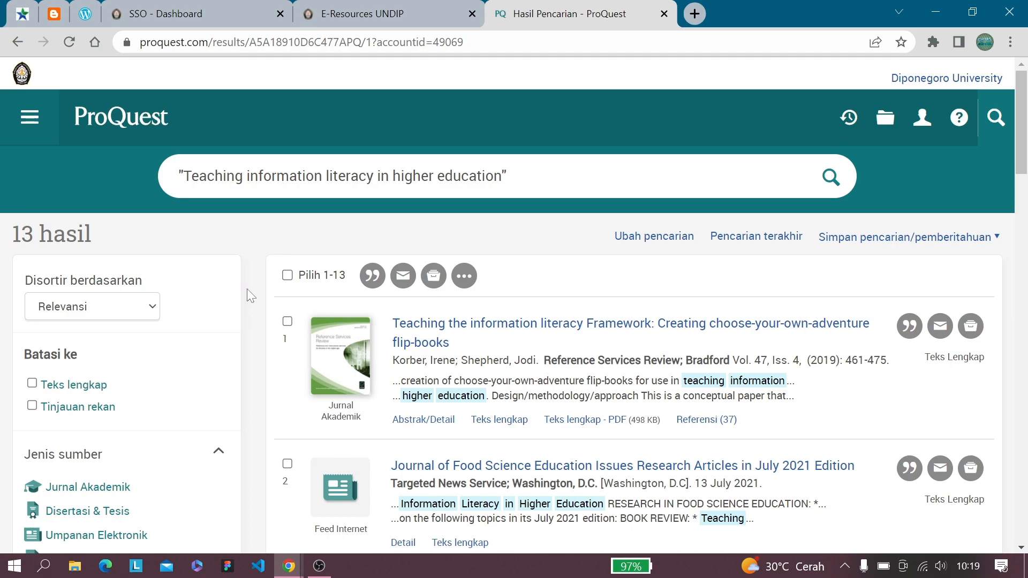
{"action": "scroll", "coordinate": [249, 294], "scroll_direction": "down", "scroll_amount": 2}
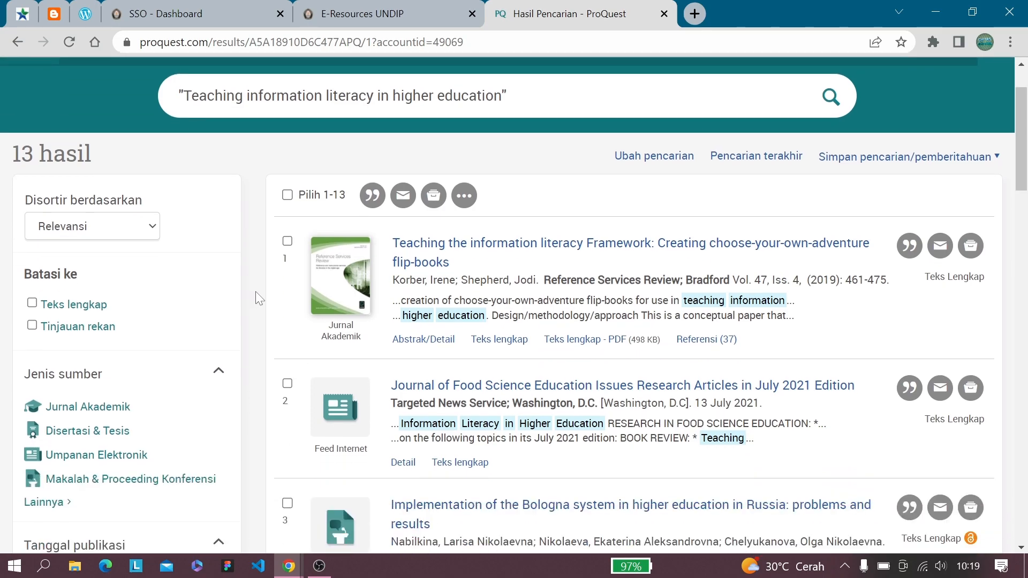
{"action": "scroll", "coordinate": [256, 292], "scroll_direction": "down", "scroll_amount": 10}
{"action": "scroll", "coordinate": [260, 297], "scroll_direction": "up", "scroll_amount": 10}
Remove the quotation marks from the search phrase and run the search again
{"action": "left_click", "coordinate": [184, 96]}
{"action": "key", "text": "BackSpace"}
{"action": "left_click", "coordinate": [842, 118]}
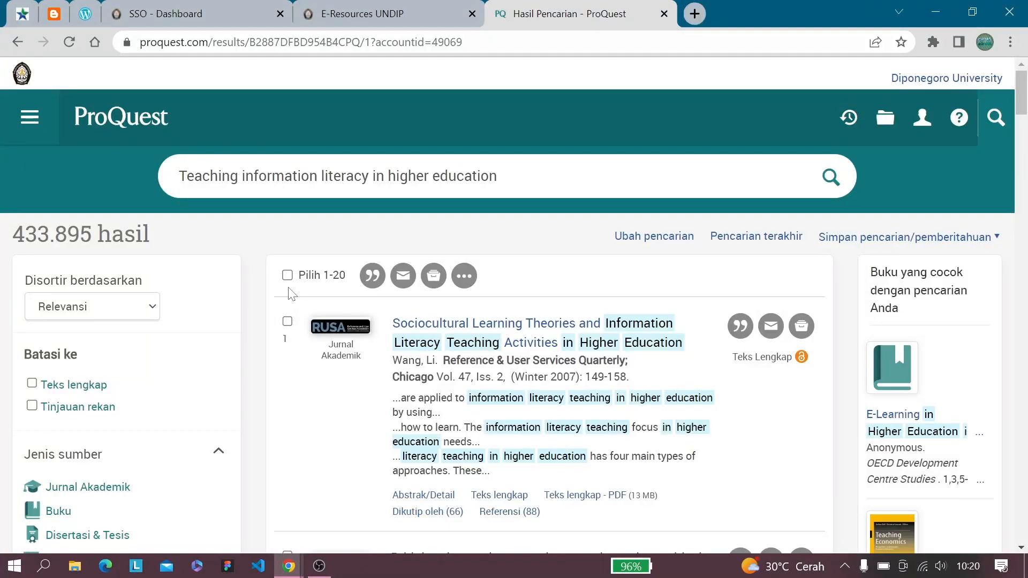
{"action": "mouse_move", "coordinate": [300, 306]}
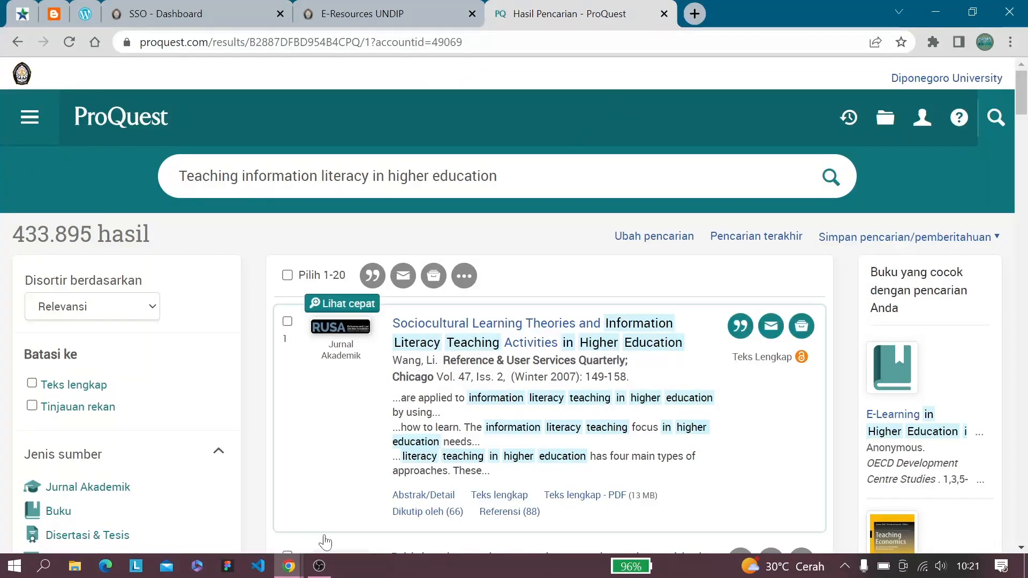
{"action": "mouse_move", "coordinate": [300, 576]}
{"action": "left_click", "coordinate": [346, 547]}
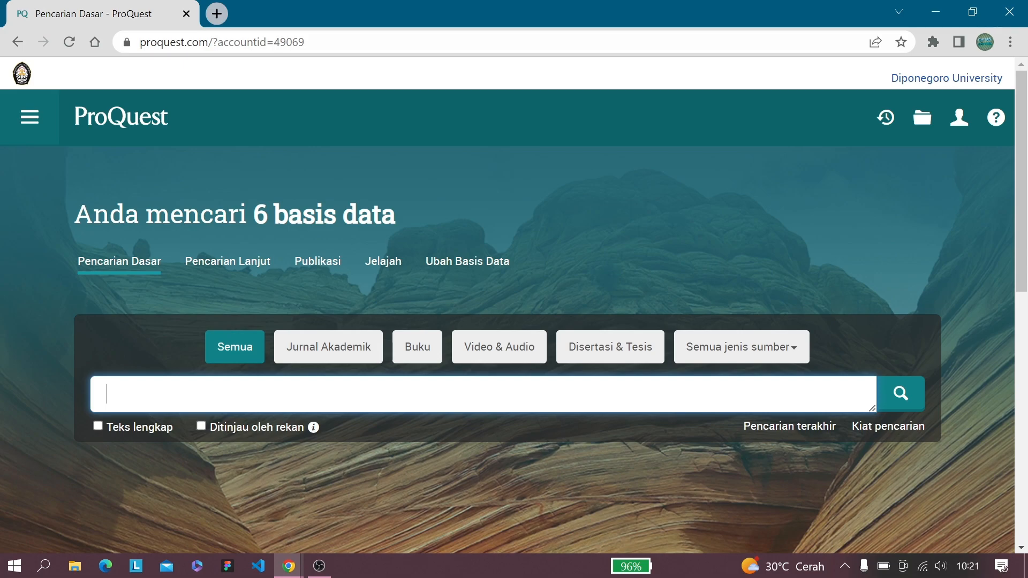
Enter "information literacy" as the basic search term without running the search
{"action": "key", "text": "BackSpace"}
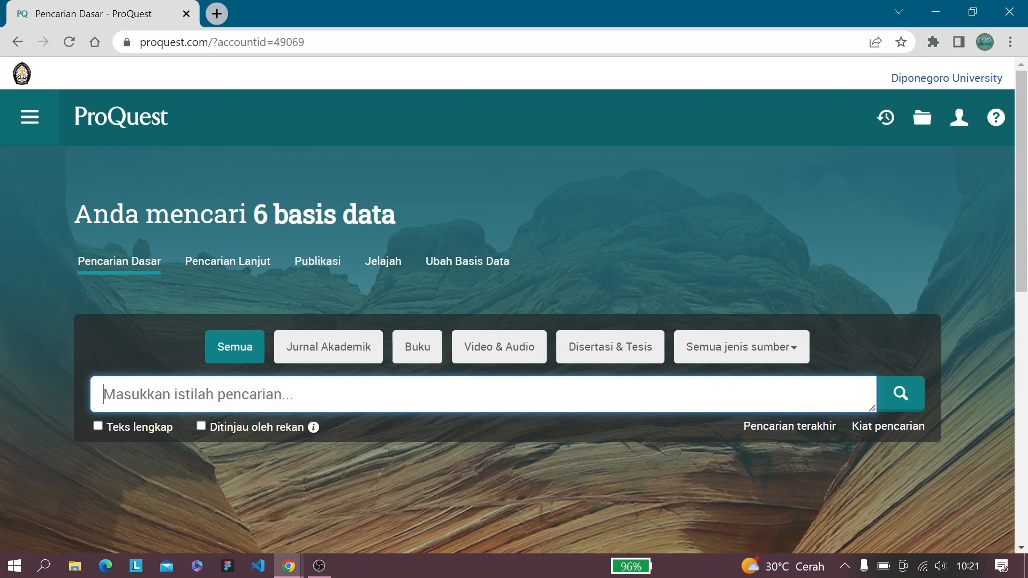
{"action": "type", "text": "inf"}
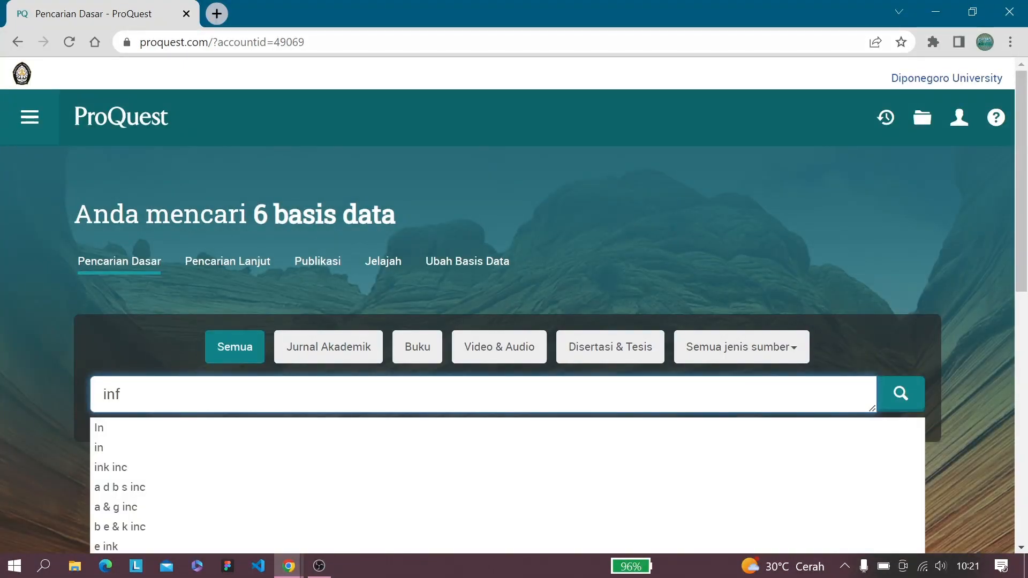
{"action": "type", "text": "orma"}
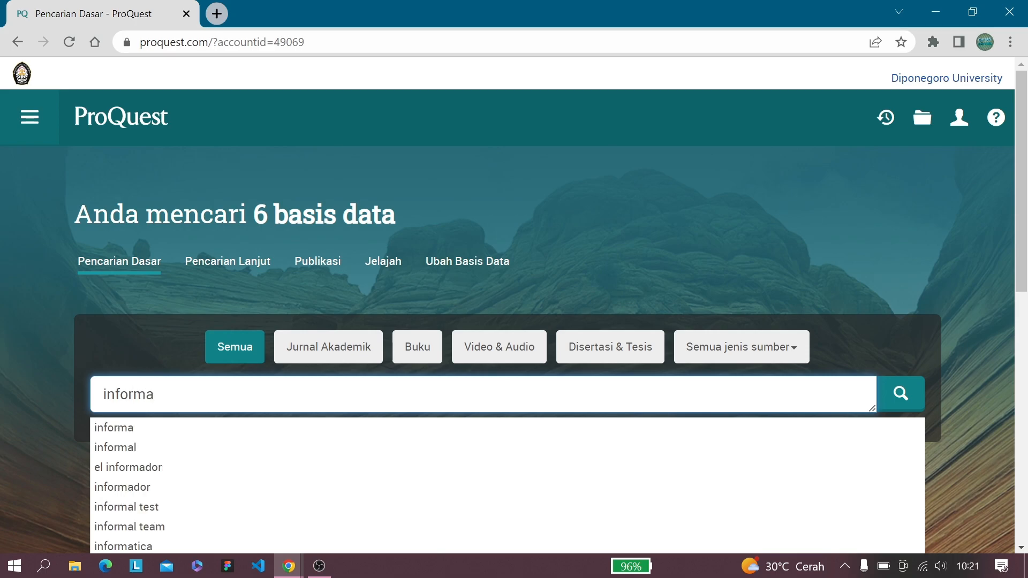
{"action": "type", "text": "tion lit"}
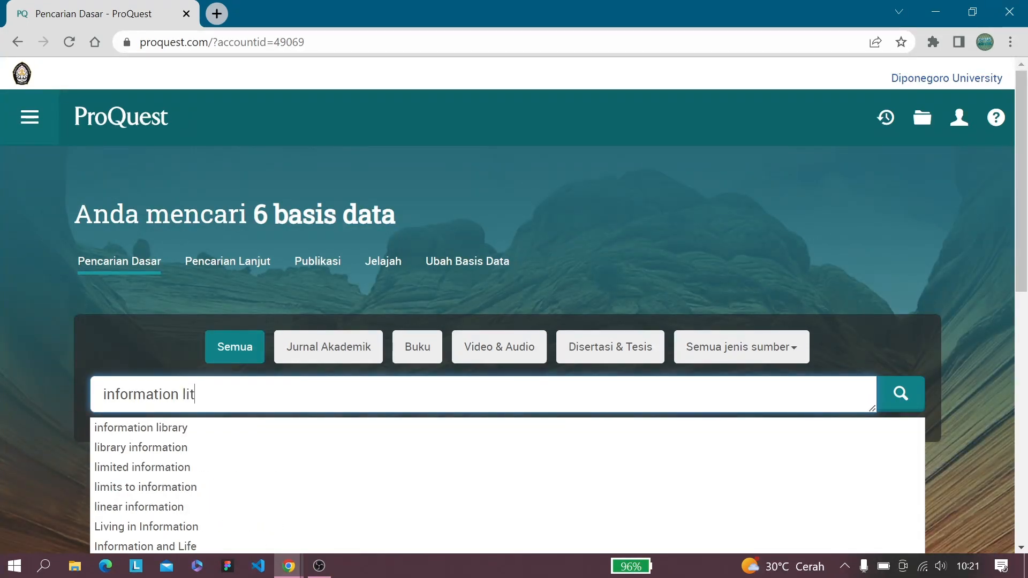
{"action": "type", "text": "eracy"}
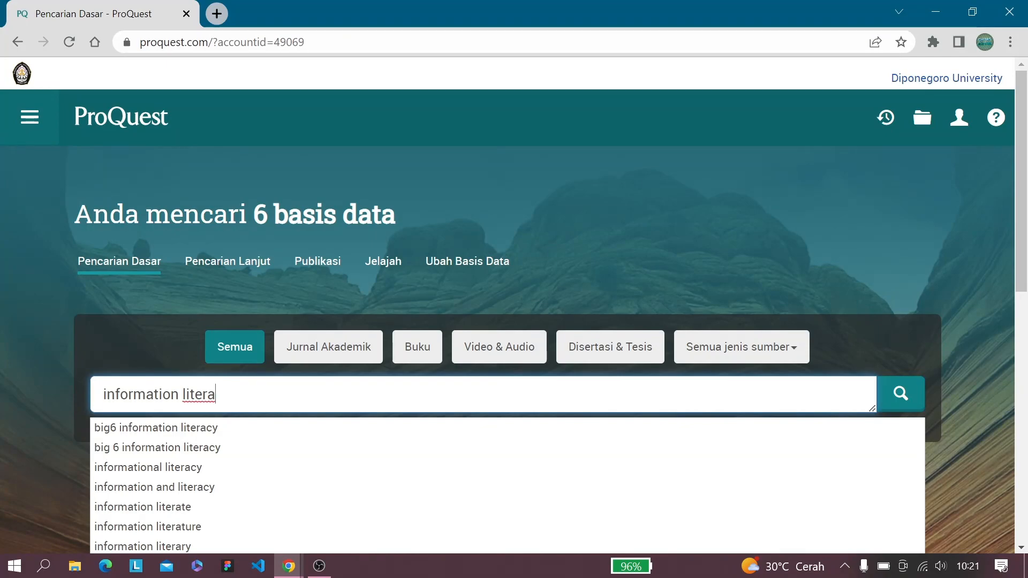
{"action": "type", "text": "cy"}
Look through the suggested search terms for "information literacy" and clear the search term
{"action": "scroll", "coordinate": [208, 473], "scroll_direction": "down", "scroll_amount": 3}
{"action": "scroll", "coordinate": [86, 428], "scroll_direction": "up", "scroll_amount": 1}
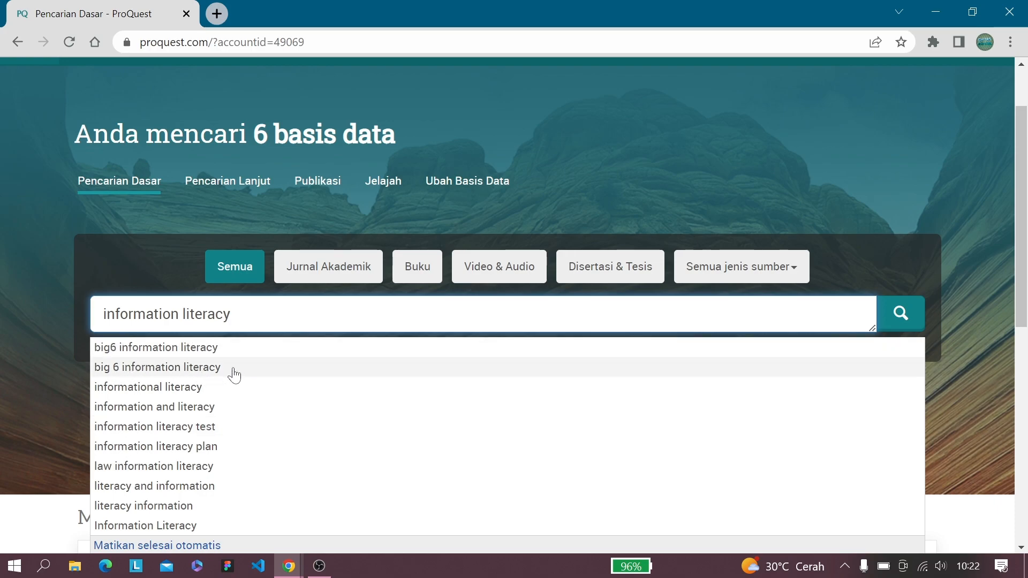
{"action": "scroll", "coordinate": [294, 356], "scroll_direction": "up", "scroll_amount": 1}
{"action": "scroll", "coordinate": [292, 343], "scroll_direction": "down", "scroll_amount": 1}
{"action": "scroll", "coordinate": [187, 433], "scroll_direction": "down", "scroll_amount": 1}
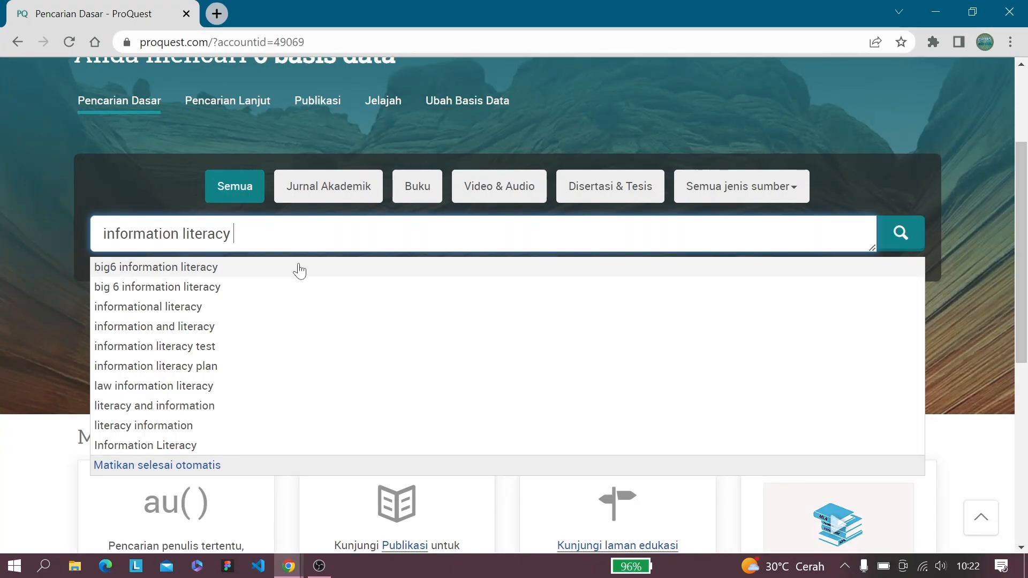
{"action": "scroll", "coordinate": [300, 272], "scroll_direction": "up", "scroll_amount": 1}
{"action": "key", "text": "ctrl+a"}
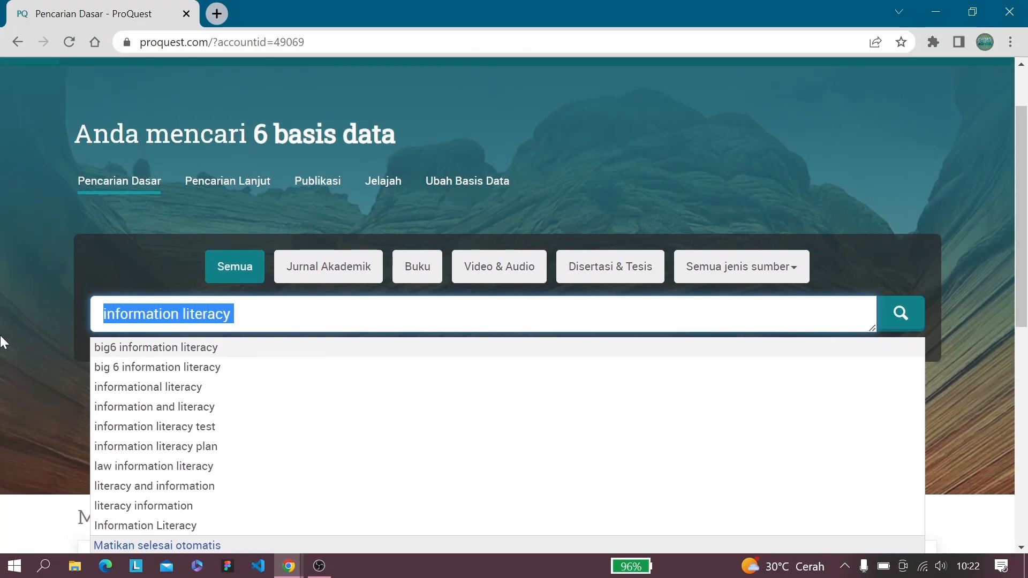
{"action": "key", "text": "BackSpace"}
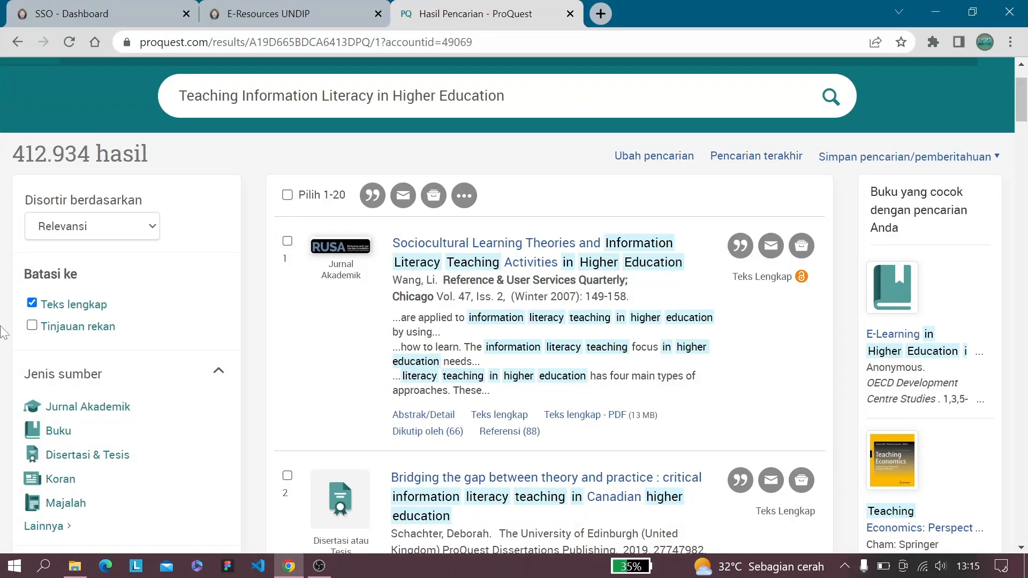
Examine the sort order and the full-text and peer-review limits offered for the search results
{"action": "scroll", "coordinate": [51, 230], "scroll_direction": "down", "scroll_amount": 2}
{"action": "scroll", "coordinate": [52, 236], "scroll_direction": "up", "scroll_amount": 2}
{"action": "scroll", "coordinate": [52, 235], "scroll_direction": "down", "scroll_amount": 2}
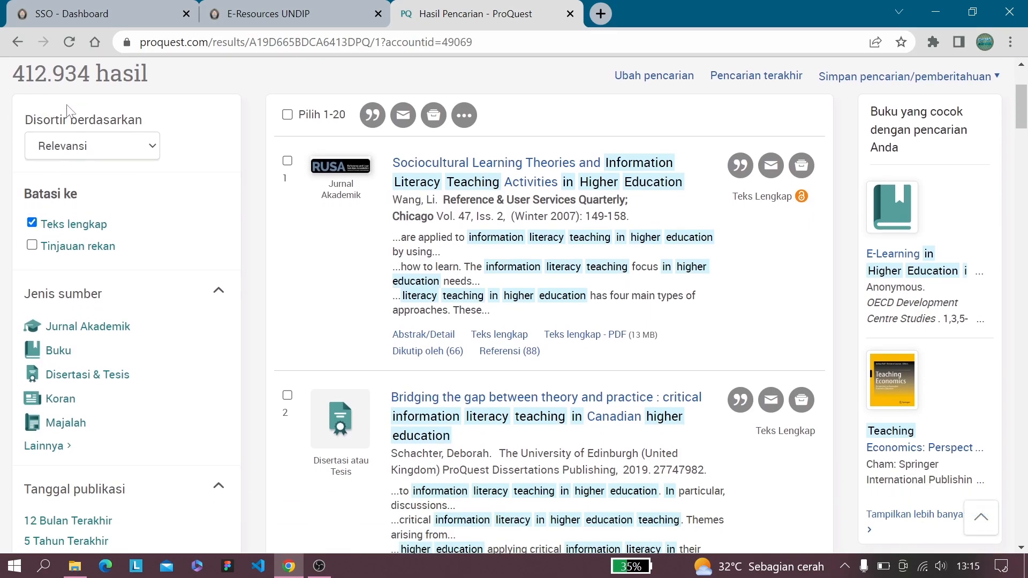
{"action": "scroll", "coordinate": [44, 259], "scroll_direction": "down", "scroll_amount": 5}
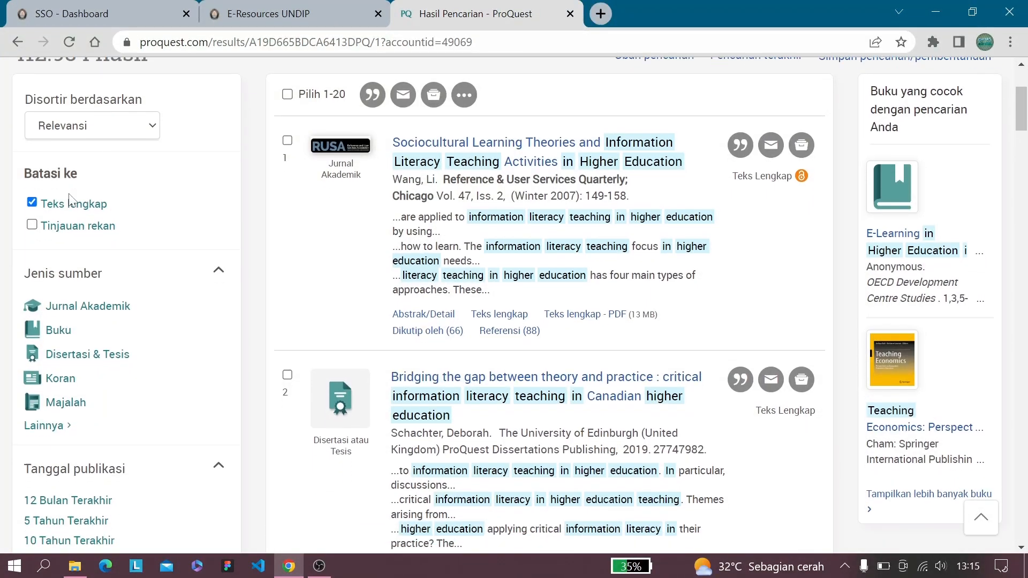
{"action": "scroll", "coordinate": [44, 259], "scroll_direction": "up", "scroll_amount": 3}
{"action": "scroll", "coordinate": [46, 265], "scroll_direction": "down", "scroll_amount": 3}
{"action": "scroll", "coordinate": [48, 273], "scroll_direction": "up", "scroll_amount": 5}
{"action": "scroll", "coordinate": [49, 281], "scroll_direction": "up", "scroll_amount": 2}
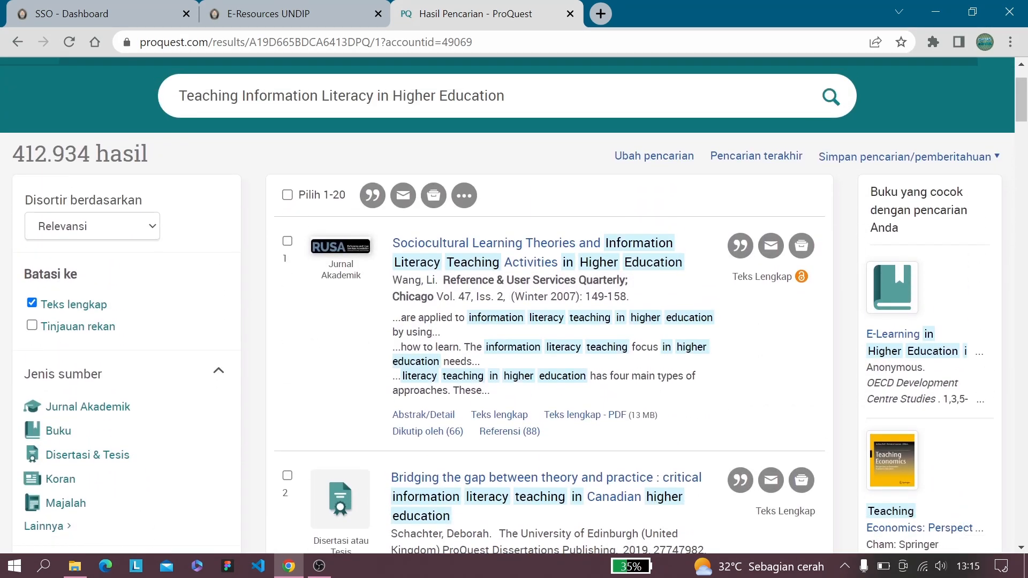
Look through the remaining result filters, from source type and publication date to language, database, people and company/organisation
{"action": "scroll", "coordinate": [68, 286], "scroll_direction": "down", "scroll_amount": 3}
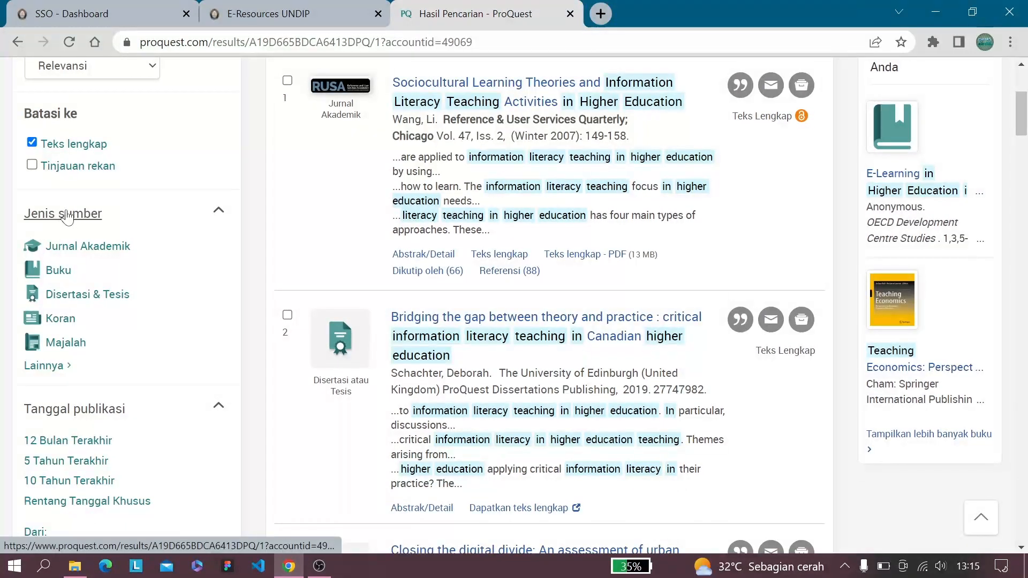
{"action": "scroll", "coordinate": [69, 285], "scroll_direction": "down", "scroll_amount": 4}
{"action": "scroll", "coordinate": [90, 276], "scroll_direction": "down", "scroll_amount": 5}
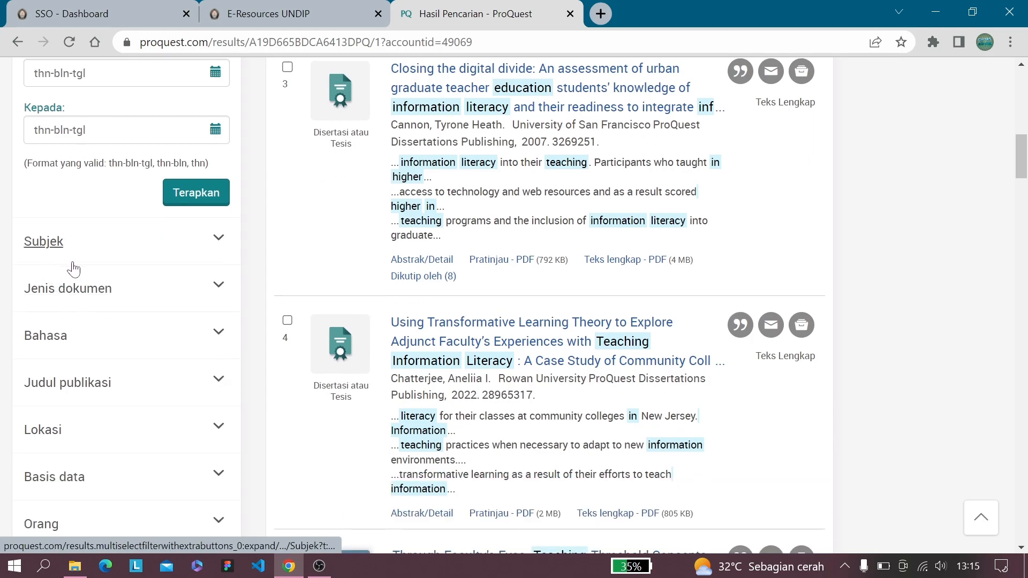
{"action": "scroll", "coordinate": [51, 330], "scroll_direction": "down", "scroll_amount": 2}
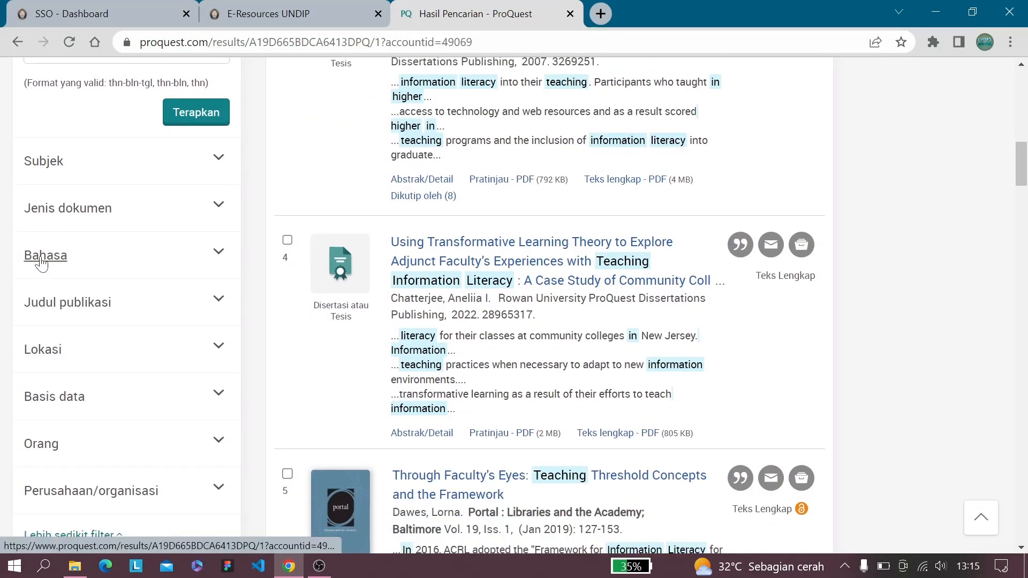
{"action": "scroll", "coordinate": [43, 268], "scroll_direction": "down", "scroll_amount": 2}
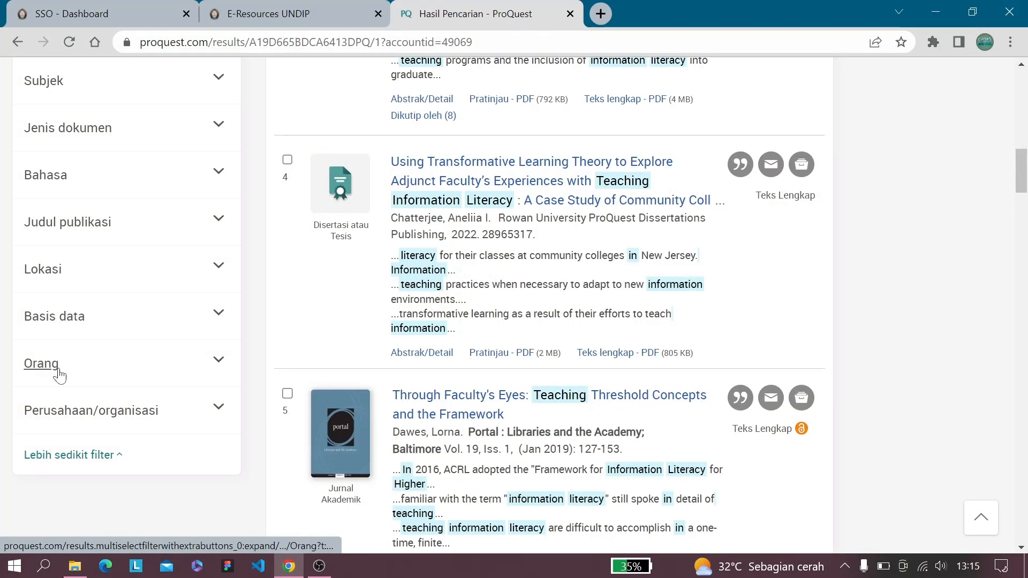
{"action": "left_click", "coordinate": [104, 420]}
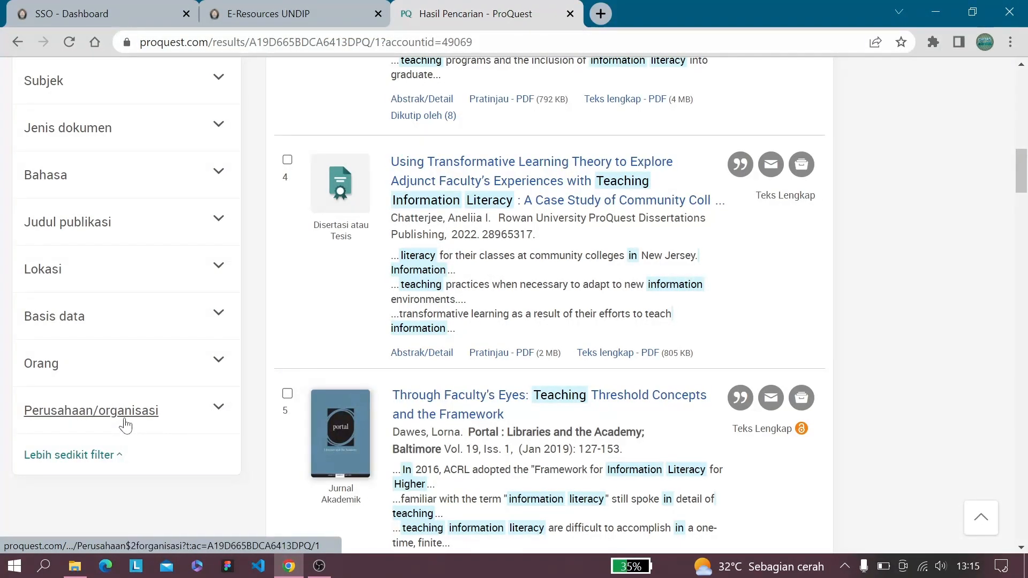
{"action": "scroll", "coordinate": [128, 426], "scroll_direction": "up", "scroll_amount": 8}
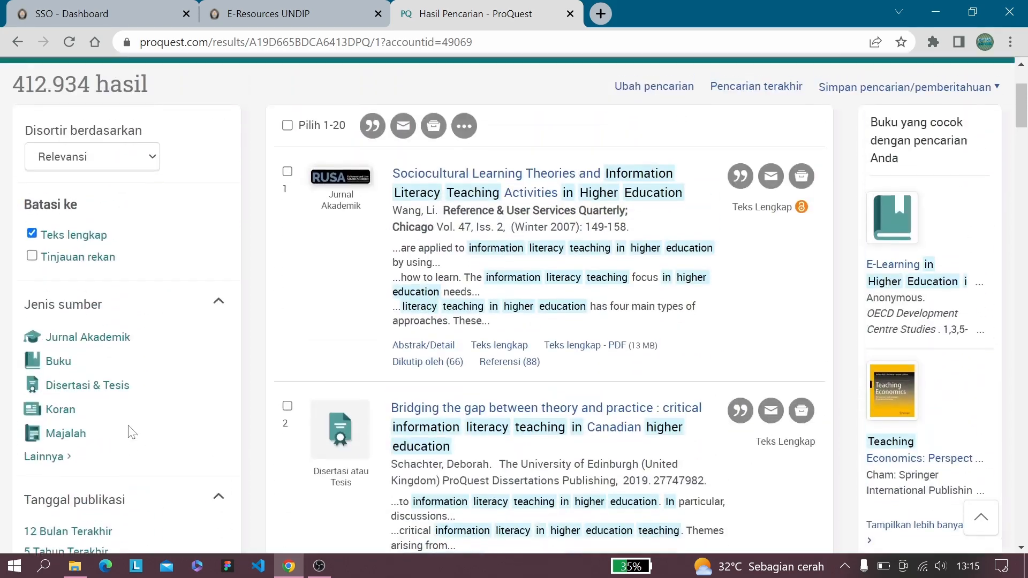
Limit the search results to a custom publication date range from 2020 to 2023
{"action": "scroll", "coordinate": [142, 385], "scroll_direction": "down", "scroll_amount": 1}
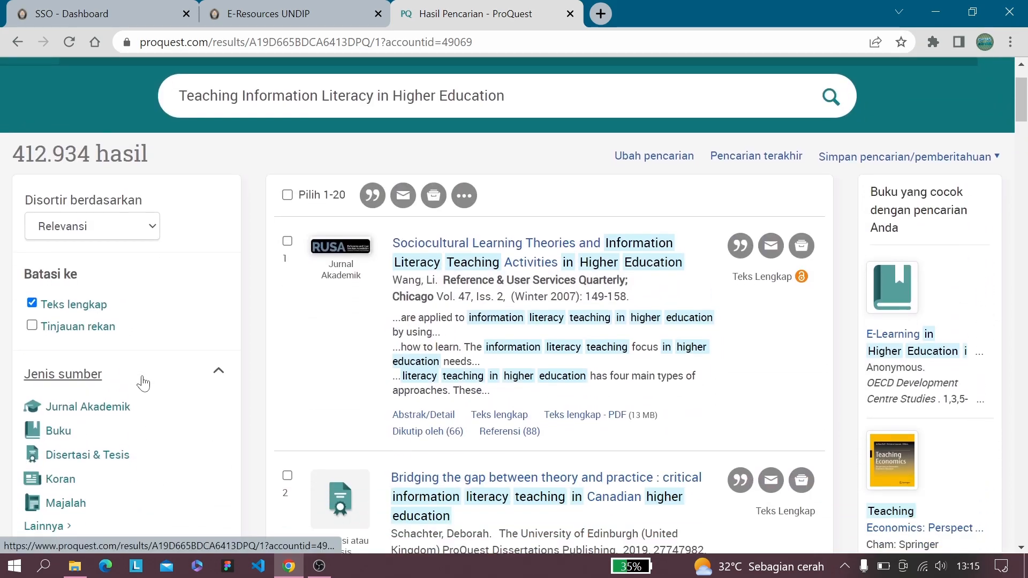
{"action": "scroll", "coordinate": [125, 407], "scroll_direction": "down", "scroll_amount": 1}
{"action": "scroll", "coordinate": [121, 417], "scroll_direction": "down", "scroll_amount": 3}
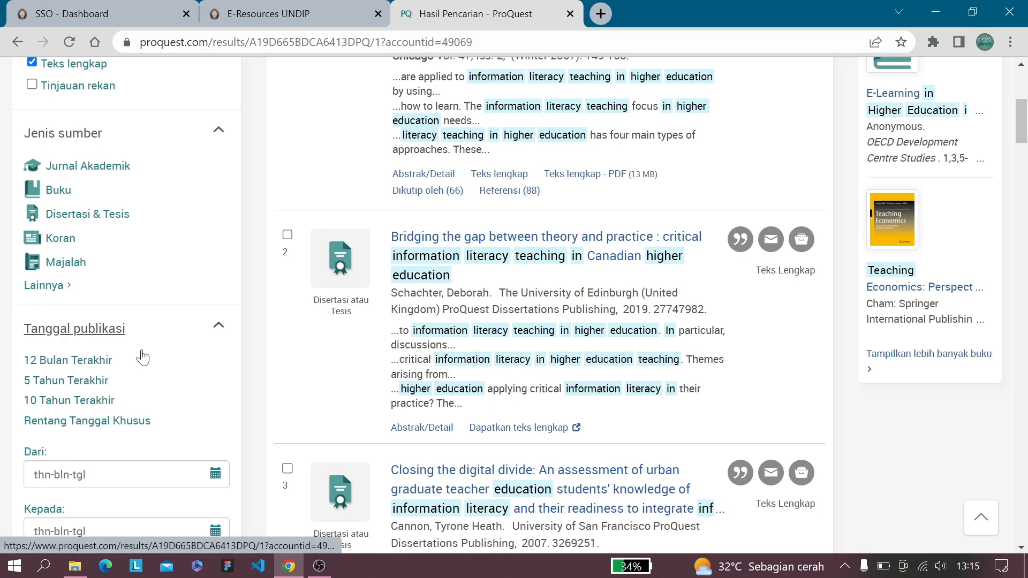
{"action": "scroll", "coordinate": [141, 357], "scroll_direction": "down", "scroll_amount": 1}
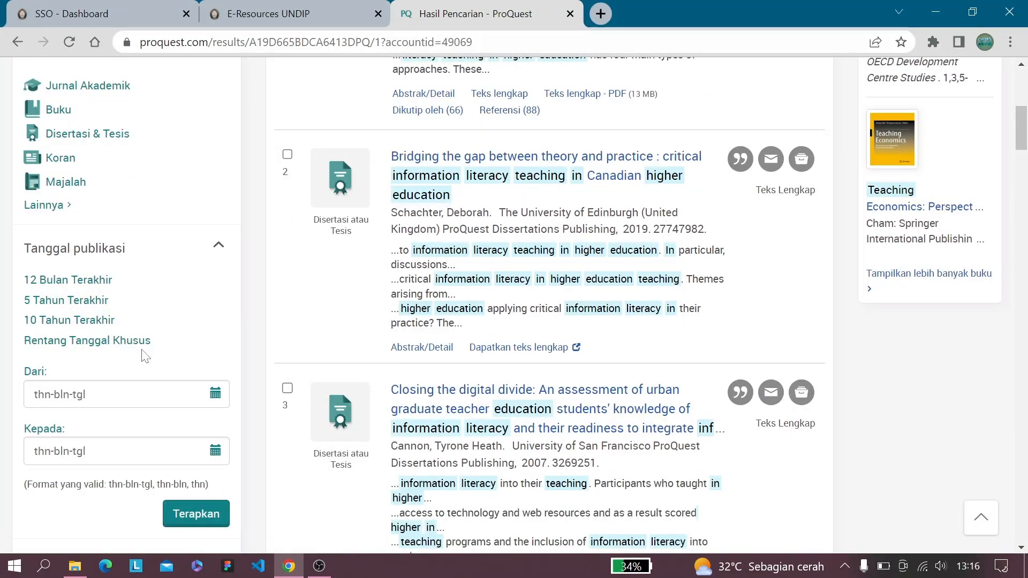
{"action": "scroll", "coordinate": [144, 357], "scroll_direction": "down", "scroll_amount": 1}
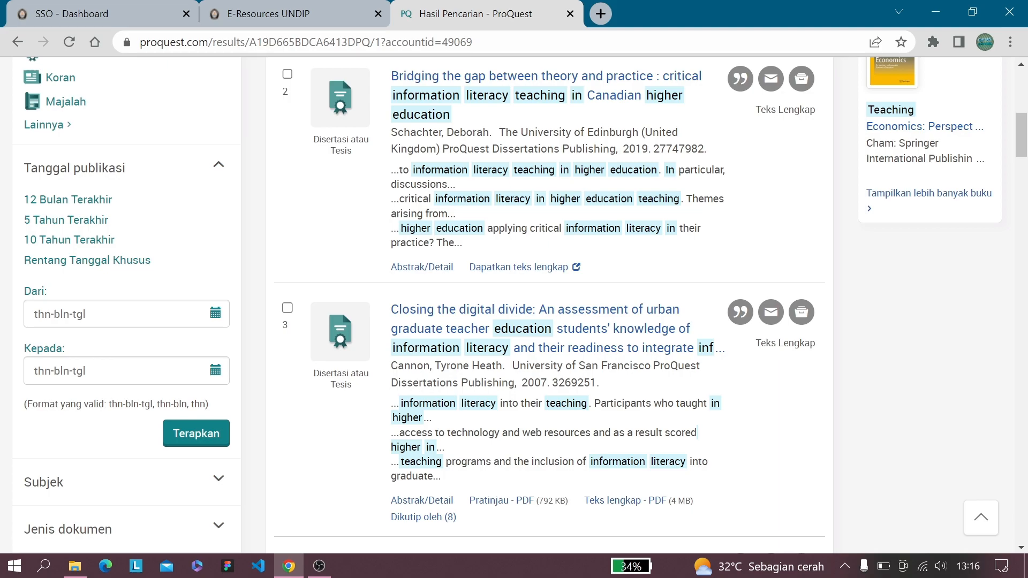
{"action": "left_click", "coordinate": [122, 315]}
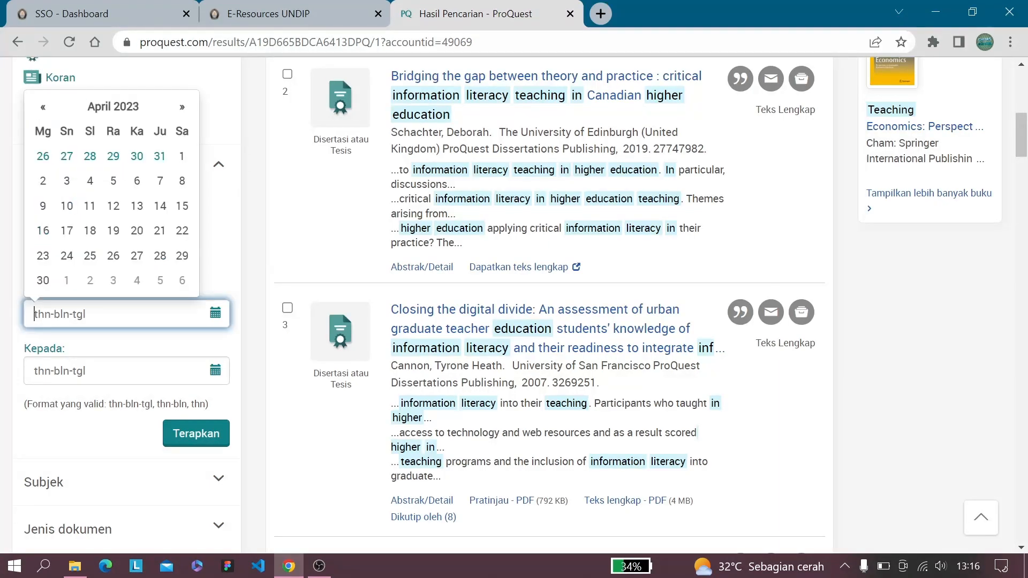
{"action": "type", "text": "2"}
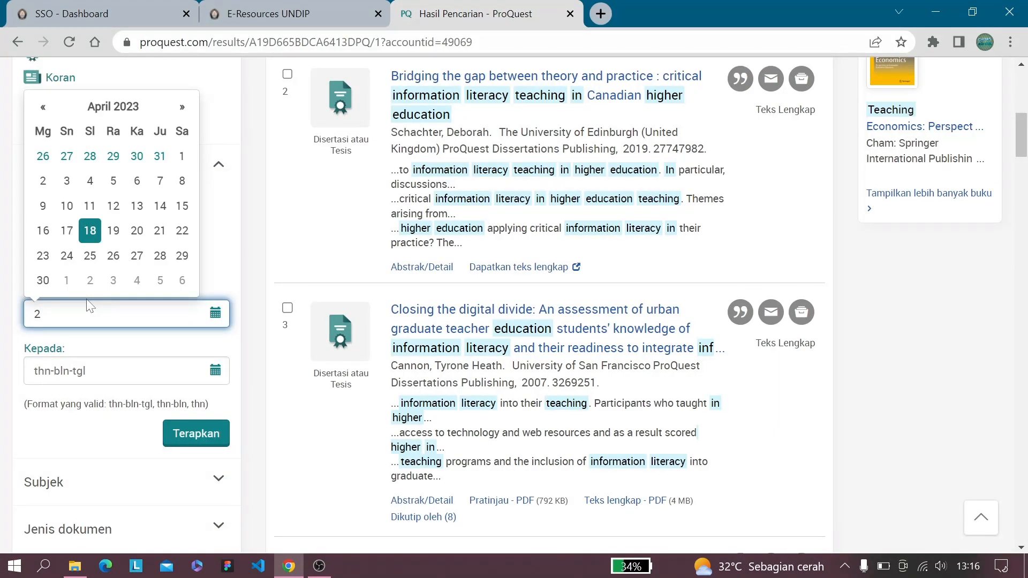
{"action": "type", "text": "02"}
{"action": "type", "text": "3"}
{"action": "key", "text": "Tab"}
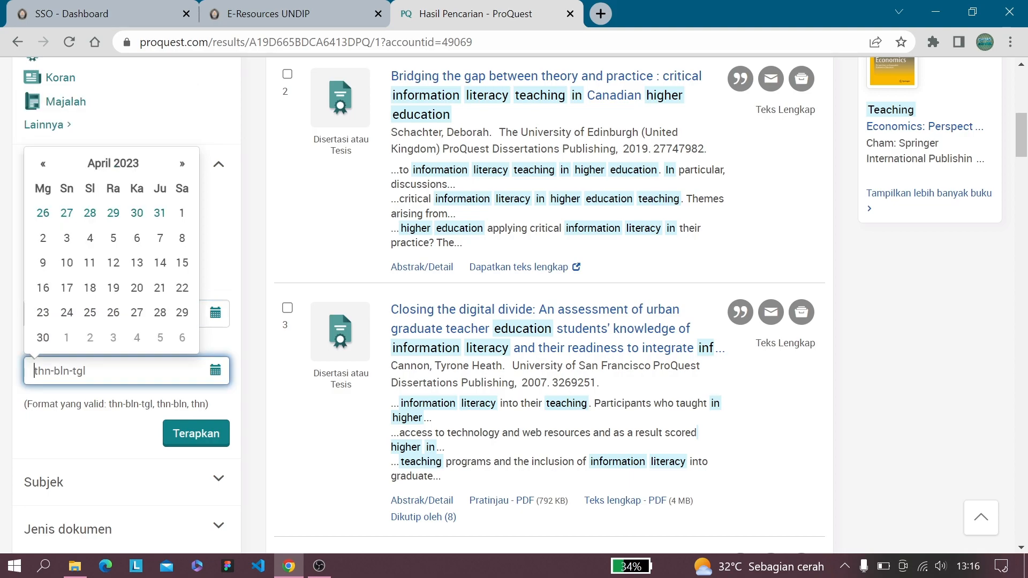
{"action": "type", "text": "2023"}
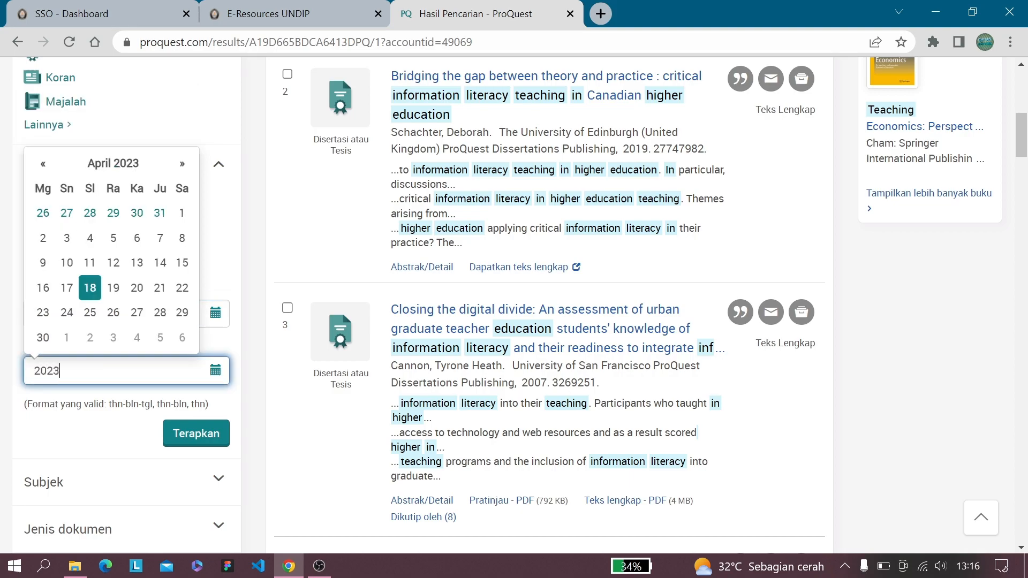
{"action": "left_click", "coordinate": [209, 449]}
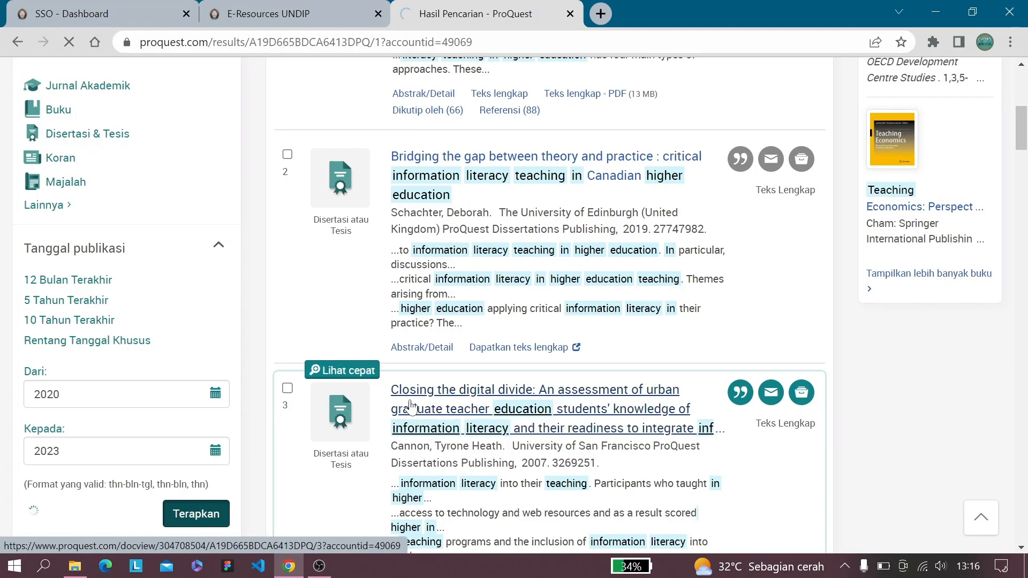
{"action": "scroll", "coordinate": [411, 407], "scroll_direction": "up", "scroll_amount": 3}
{"action": "scroll", "coordinate": [411, 407], "scroll_direction": "up", "scroll_amount": 3}
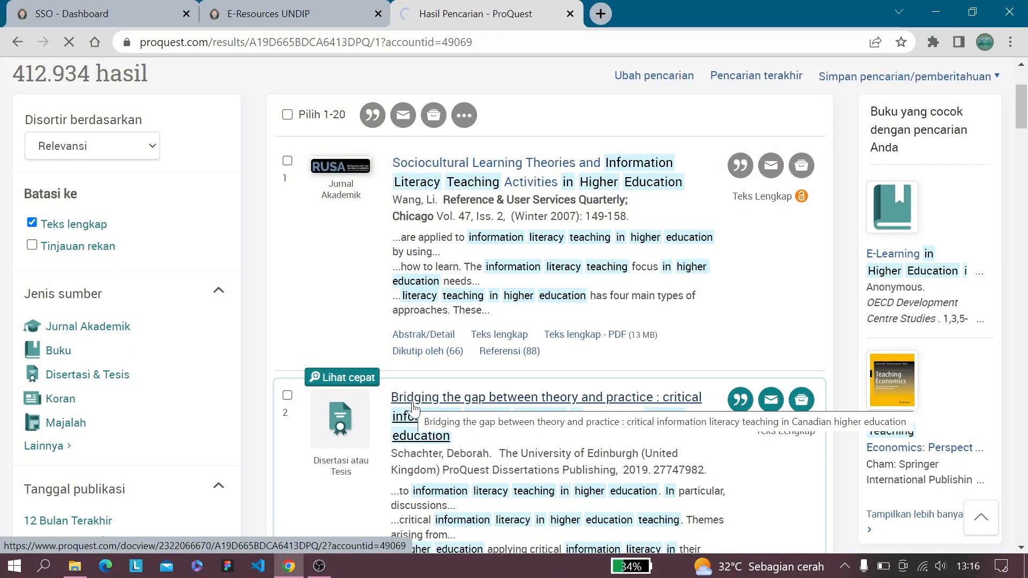
{"action": "scroll", "coordinate": [185, 416], "scroll_direction": "down", "scroll_amount": 7}
{"action": "scroll", "coordinate": [184, 417], "scroll_direction": "up", "scroll_amount": 2}
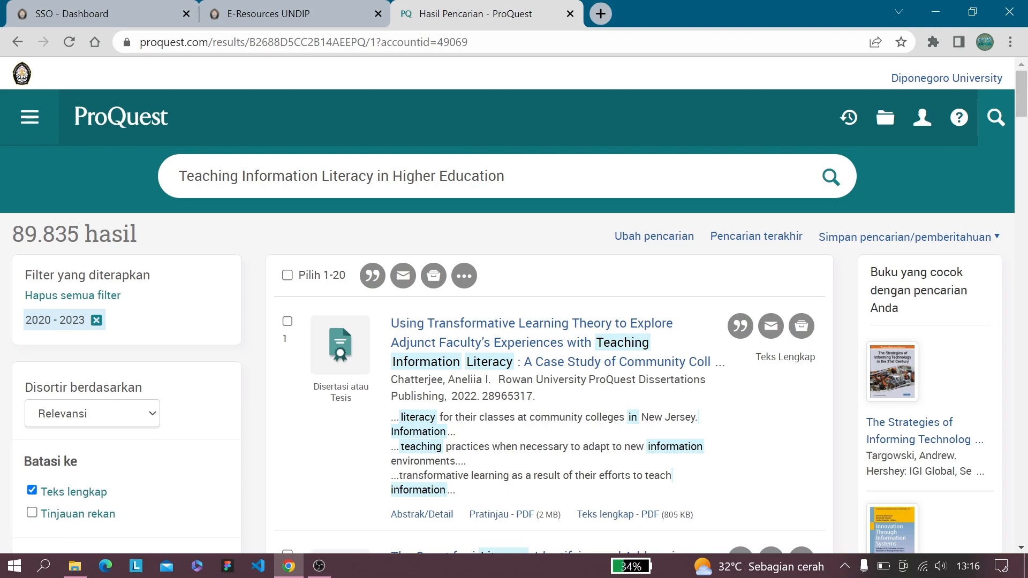
Examine the applied 2020 - 2023 filter and look through the filtered search results
{"action": "scroll", "coordinate": [514, 304], "scroll_direction": "down", "scroll_amount": 1}
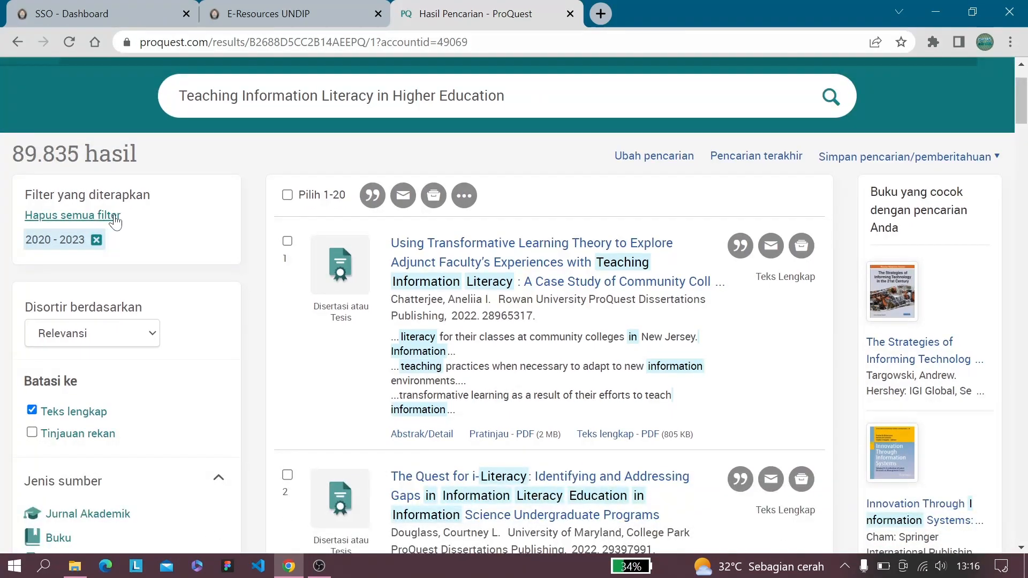
{"action": "mouse_move", "coordinate": [328, 249]}
{"action": "scroll", "coordinate": [207, 296], "scroll_direction": "down", "scroll_amount": 1}
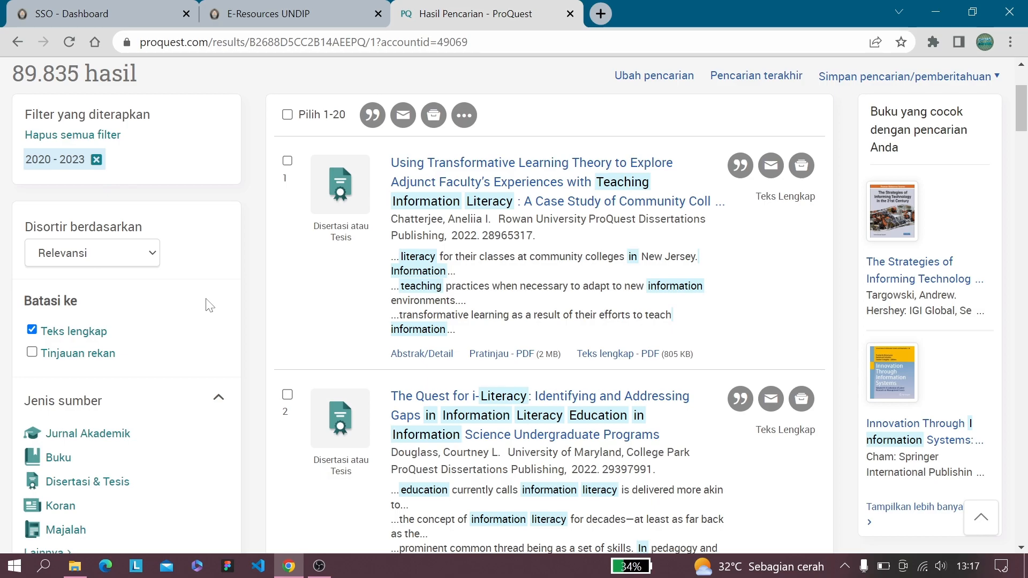
{"action": "scroll", "coordinate": [207, 241], "scroll_direction": "up", "scroll_amount": 2}
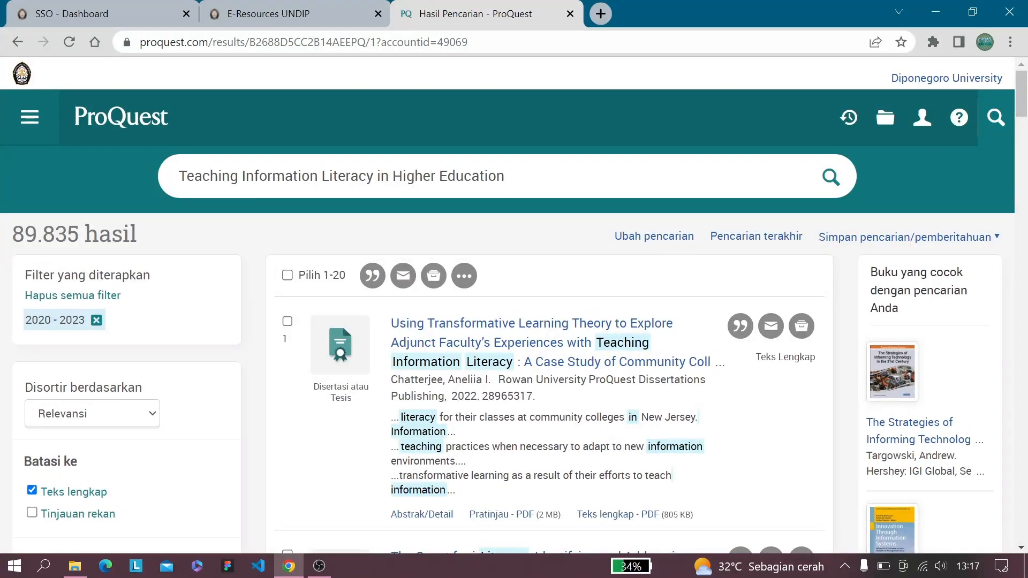
{"action": "scroll", "coordinate": [72, 259], "scroll_direction": "down", "scroll_amount": 1}
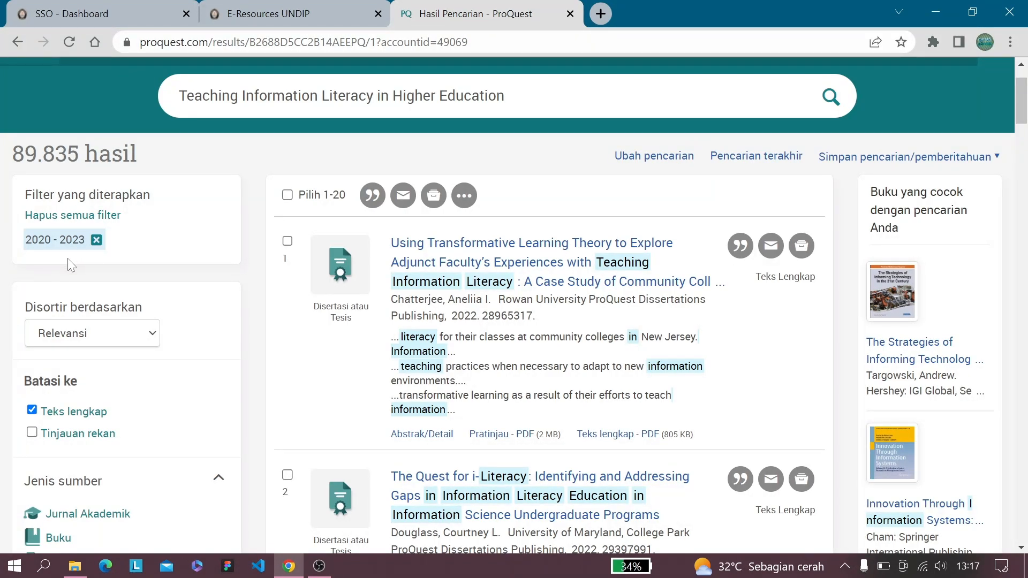
{"action": "scroll", "coordinate": [275, 296], "scroll_direction": "down", "scroll_amount": 3}
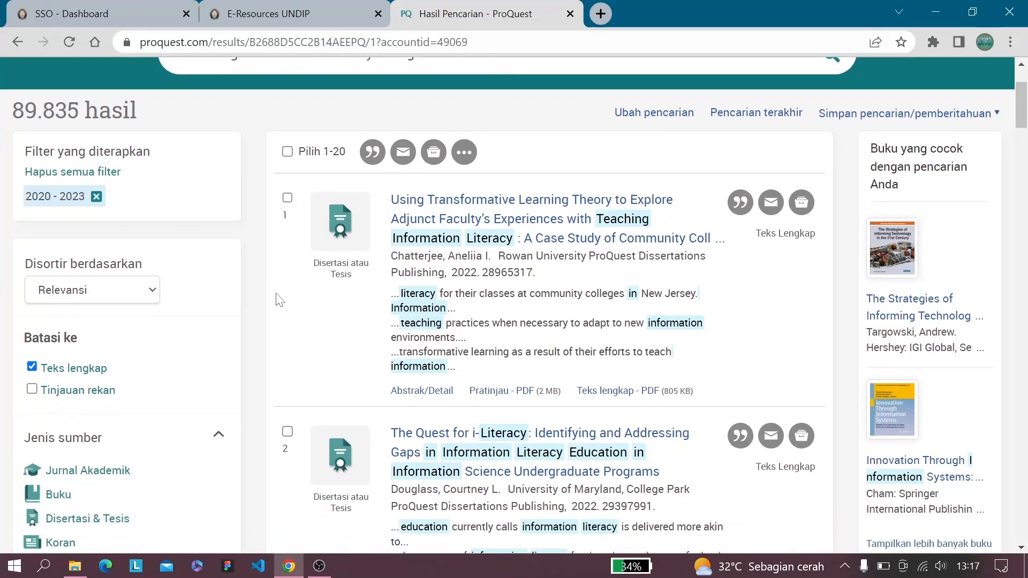
{"action": "scroll", "coordinate": [288, 303], "scroll_direction": "down", "scroll_amount": 1}
{"action": "scroll", "coordinate": [287, 301], "scroll_direction": "up", "scroll_amount": 3}
{"action": "scroll", "coordinate": [287, 302], "scroll_direction": "down", "scroll_amount": 1}
{"action": "scroll", "coordinate": [300, 302], "scroll_direction": "up", "scroll_amount": 2}
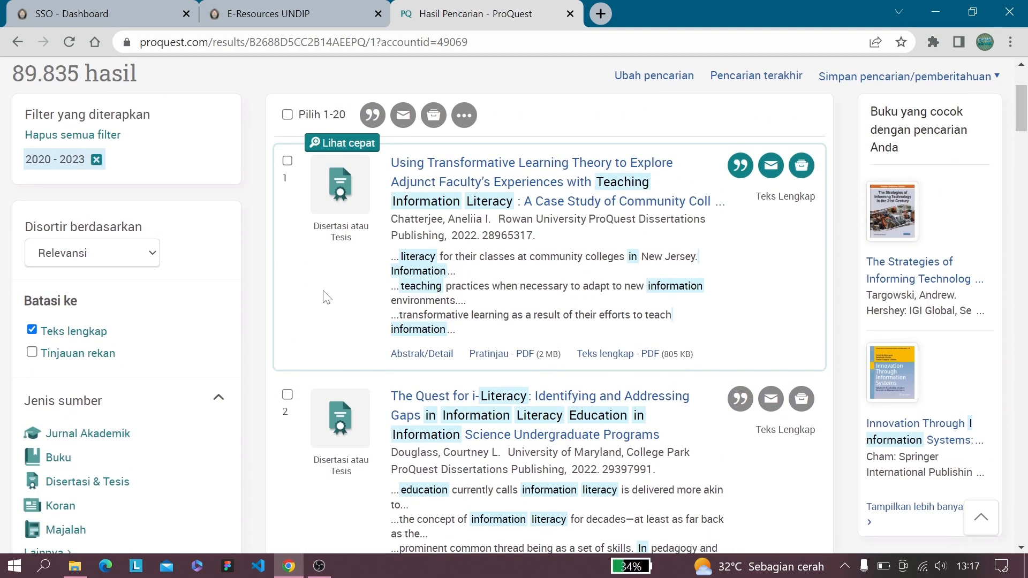
{"action": "scroll", "coordinate": [323, 296], "scroll_direction": "down", "scroll_amount": 1}
{"action": "scroll", "coordinate": [325, 299], "scroll_direction": "up", "scroll_amount": 1}
{"action": "scroll", "coordinate": [332, 294], "scroll_direction": "down", "scroll_amount": 4}
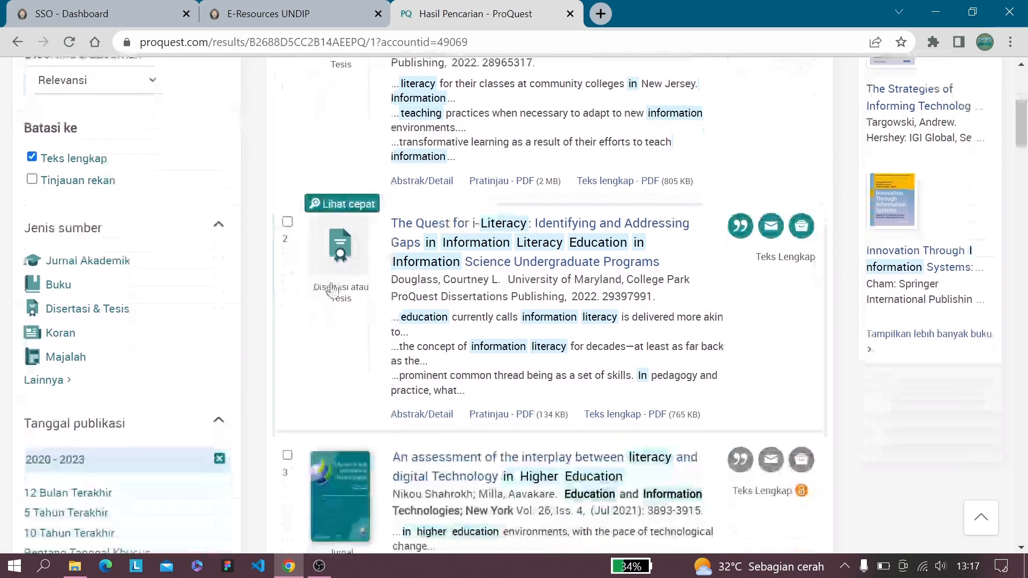
{"action": "scroll", "coordinate": [334, 288], "scroll_direction": "up", "scroll_amount": 5}
{"action": "scroll", "coordinate": [333, 290], "scroll_direction": "down", "scroll_amount": 5}
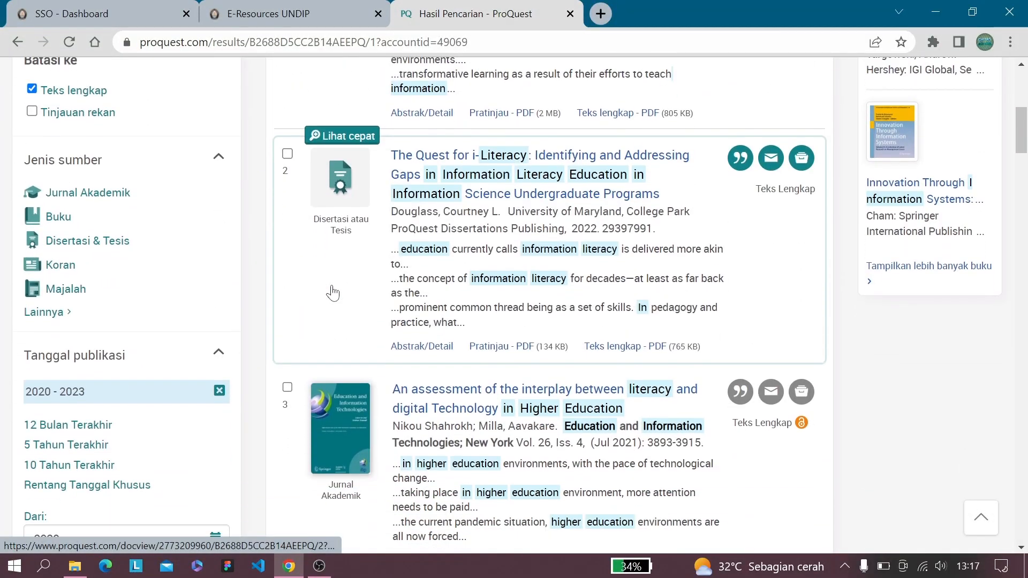
{"action": "scroll", "coordinate": [335, 294], "scroll_direction": "down", "scroll_amount": 1}
{"action": "scroll", "coordinate": [333, 297], "scroll_direction": "down", "scroll_amount": 7}
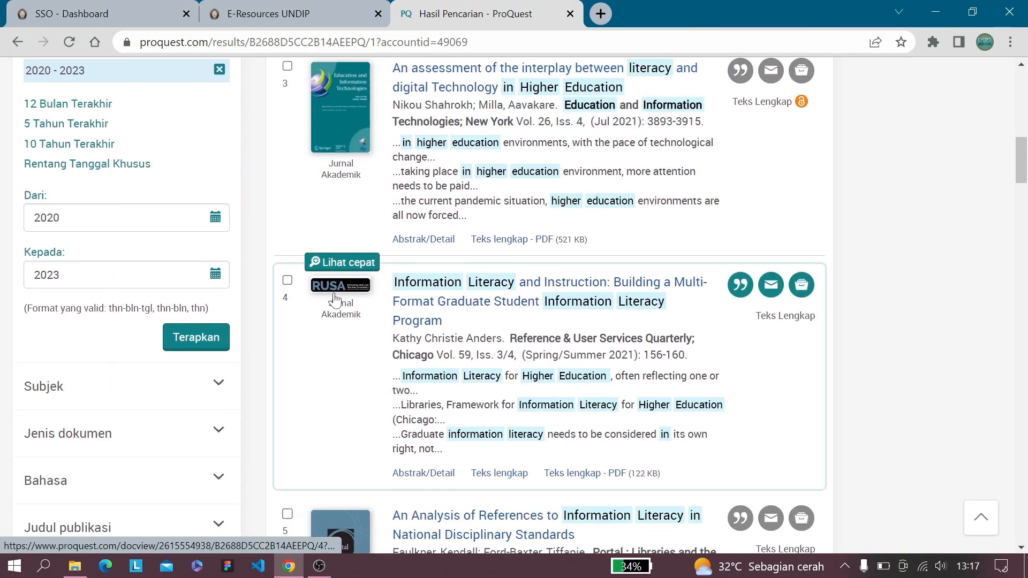
{"action": "scroll", "coordinate": [334, 298], "scroll_direction": "down", "scroll_amount": 10}
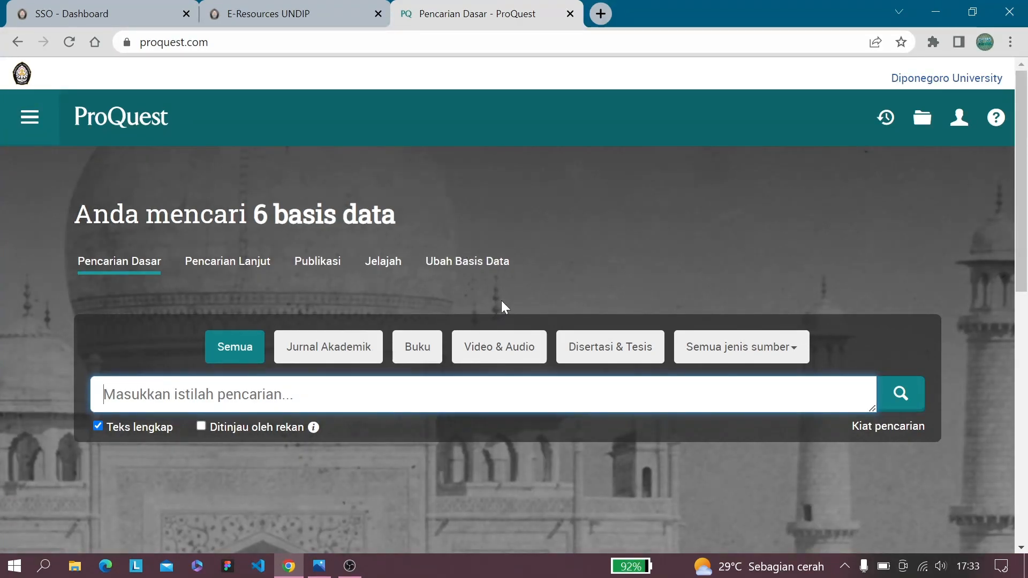
Open the database selection page (Ubah Basis Data) and look through the available databases and their descriptions
{"action": "left_click", "coordinate": [476, 274]}
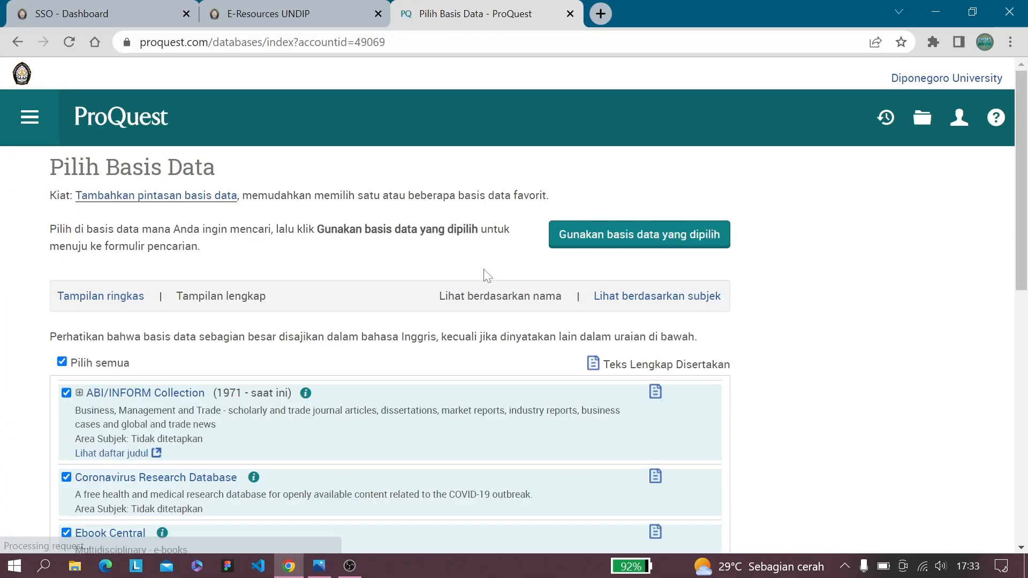
{"action": "scroll", "coordinate": [267, 265], "scroll_direction": "down", "scroll_amount": 1}
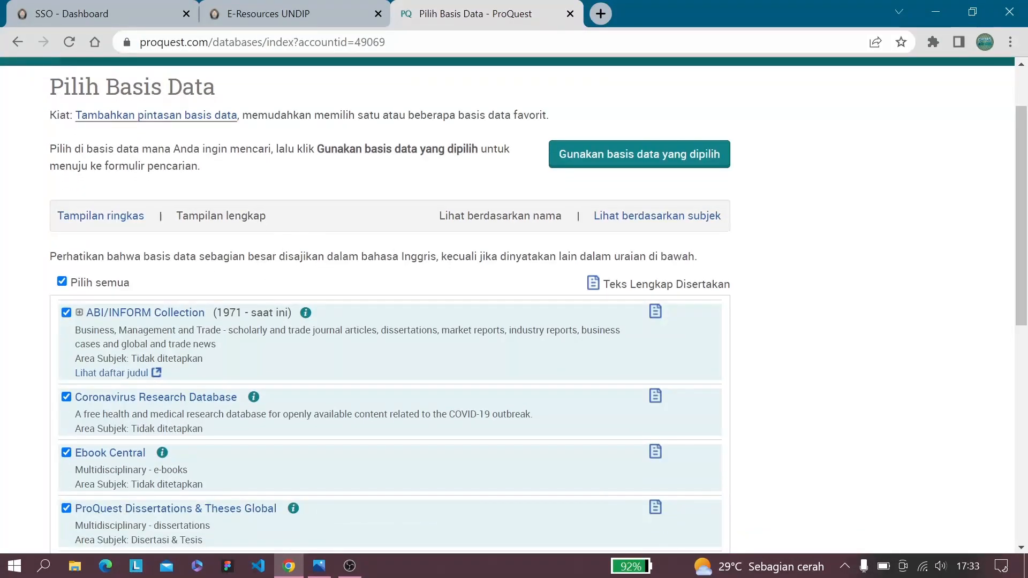
{"action": "scroll", "coordinate": [262, 241], "scroll_direction": "down", "scroll_amount": 3}
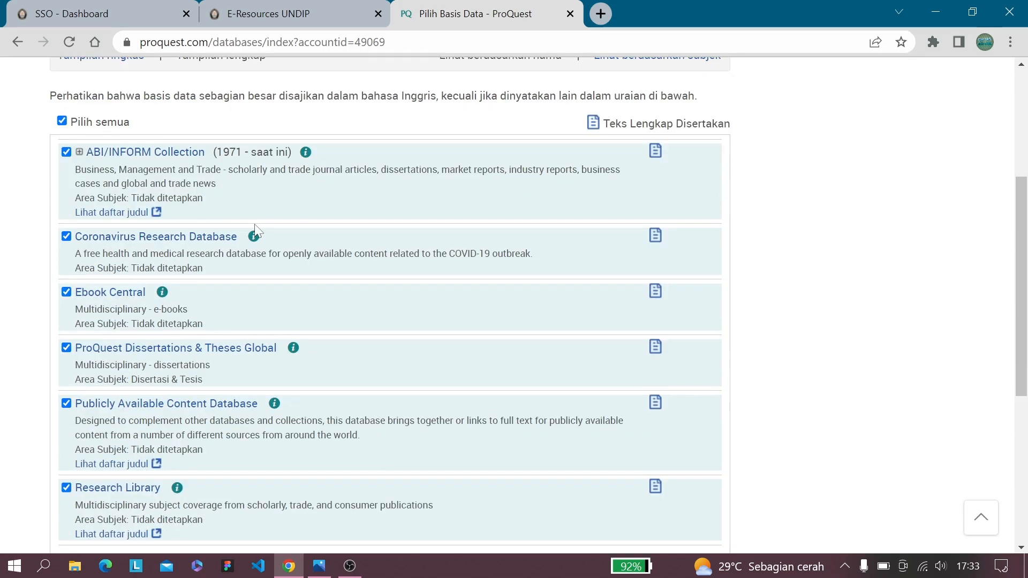
{"action": "scroll", "coordinate": [247, 235], "scroll_direction": "down", "scroll_amount": 2}
{"action": "scroll", "coordinate": [232, 236], "scroll_direction": "up", "scroll_amount": 3}
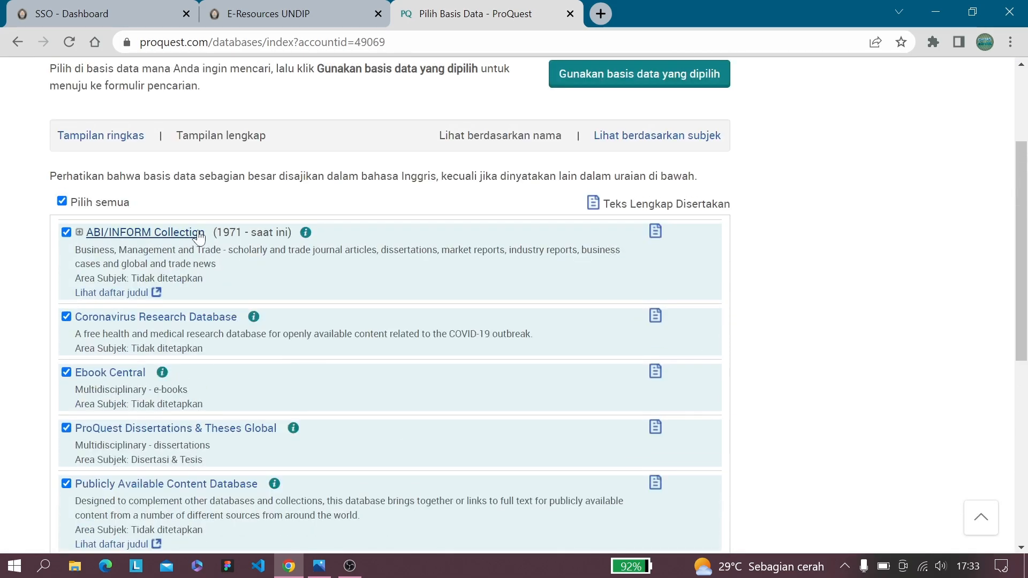
{"action": "scroll", "coordinate": [225, 206], "scroll_direction": "up", "scroll_amount": 1}
{"action": "scroll", "coordinate": [224, 209], "scroll_direction": "up", "scroll_amount": 2}
{"action": "scroll", "coordinate": [224, 208], "scroll_direction": "down", "scroll_amount": 1}
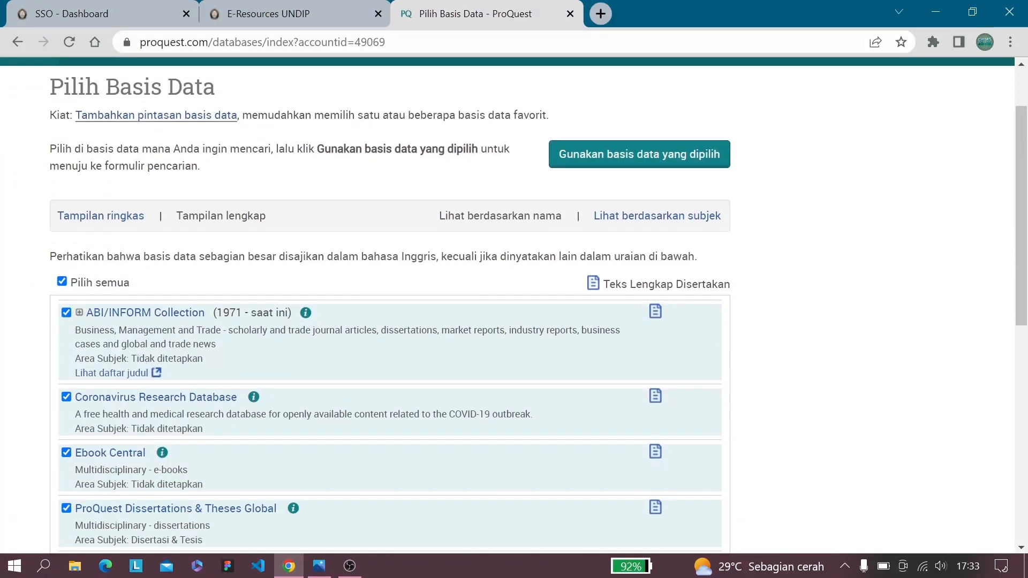
Deselect all listed databases and try out selecting and clearing only the Coronavirus Research Database
{"action": "scroll", "coordinate": [224, 209], "scroll_direction": "up", "scroll_amount": 1}
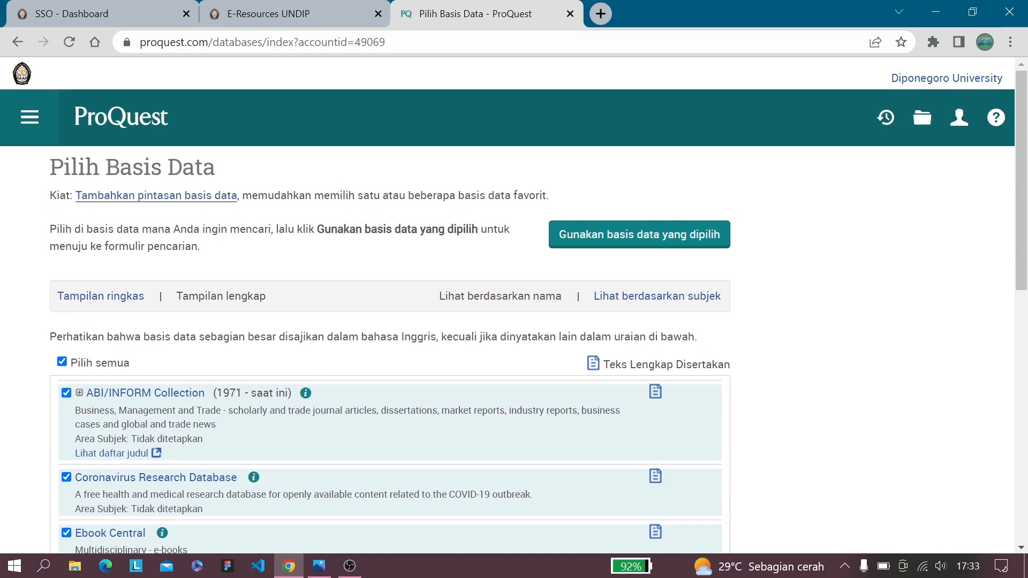
{"action": "scroll", "coordinate": [213, 266], "scroll_direction": "down", "scroll_amount": 4}
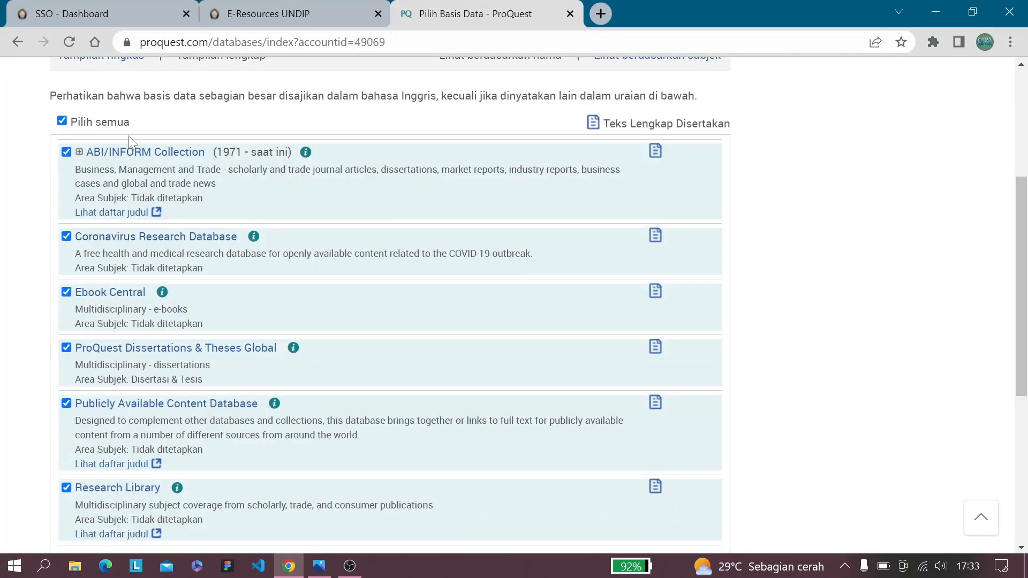
{"action": "scroll", "coordinate": [65, 157], "scroll_direction": "down", "scroll_amount": 3}
{"action": "scroll", "coordinate": [75, 176], "scroll_direction": "up", "scroll_amount": 1}
{"action": "scroll", "coordinate": [75, 176], "scroll_direction": "up", "scroll_amount": 1}
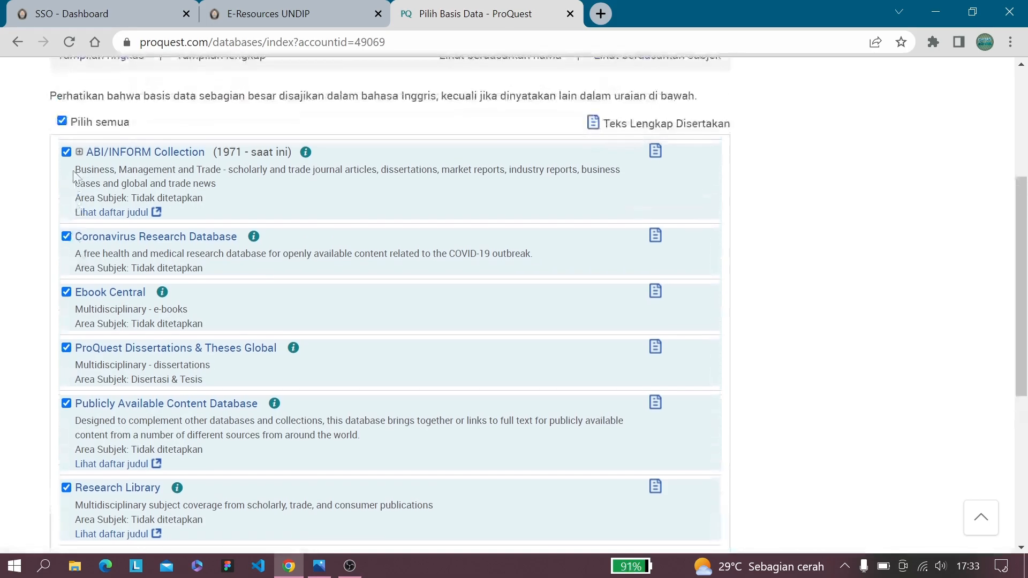
{"action": "scroll", "coordinate": [75, 176], "scroll_direction": "up", "scroll_amount": 1}
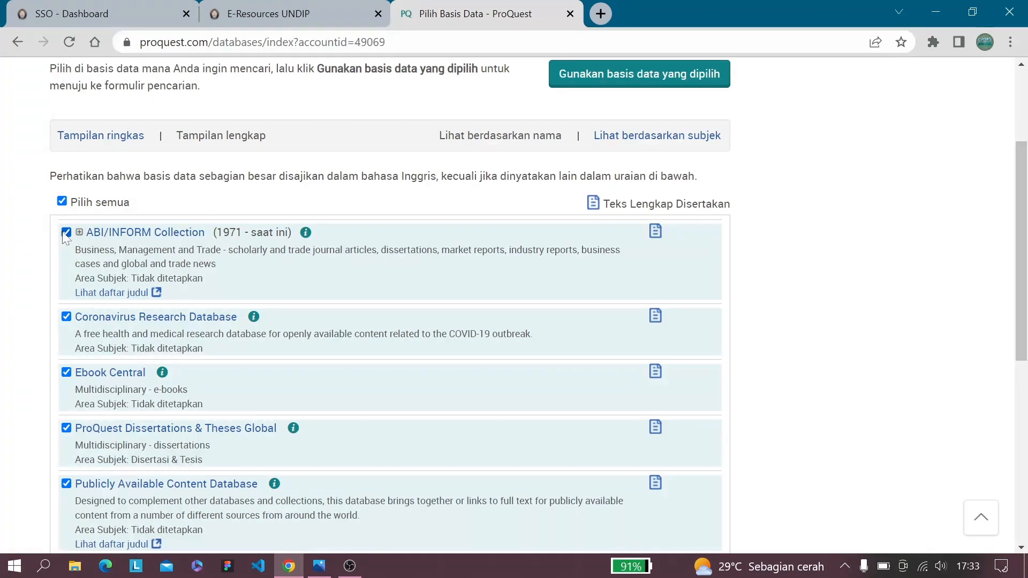
{"action": "left_click", "coordinate": [62, 202]}
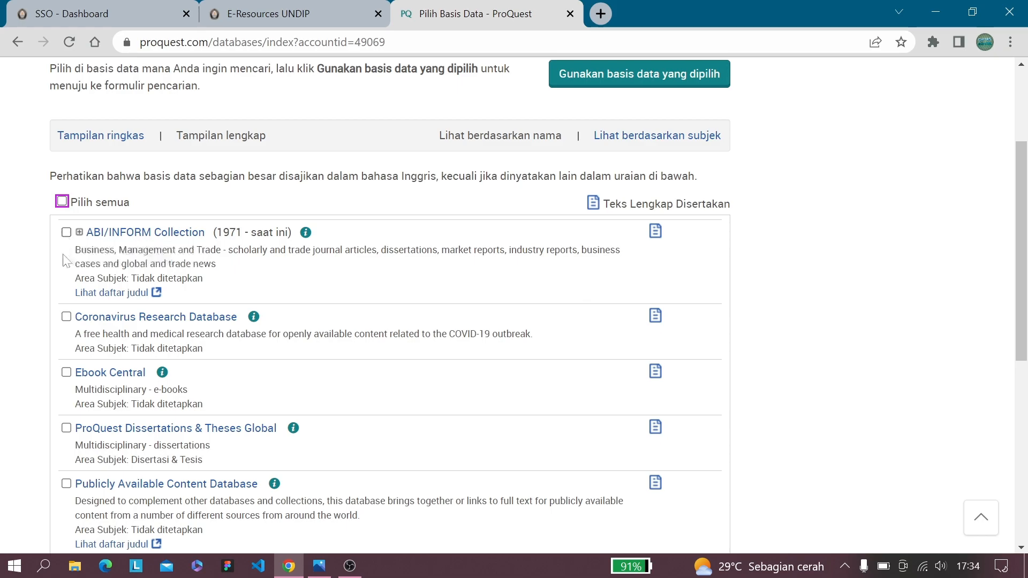
{"action": "scroll", "coordinate": [67, 241], "scroll_direction": "down", "scroll_amount": 1}
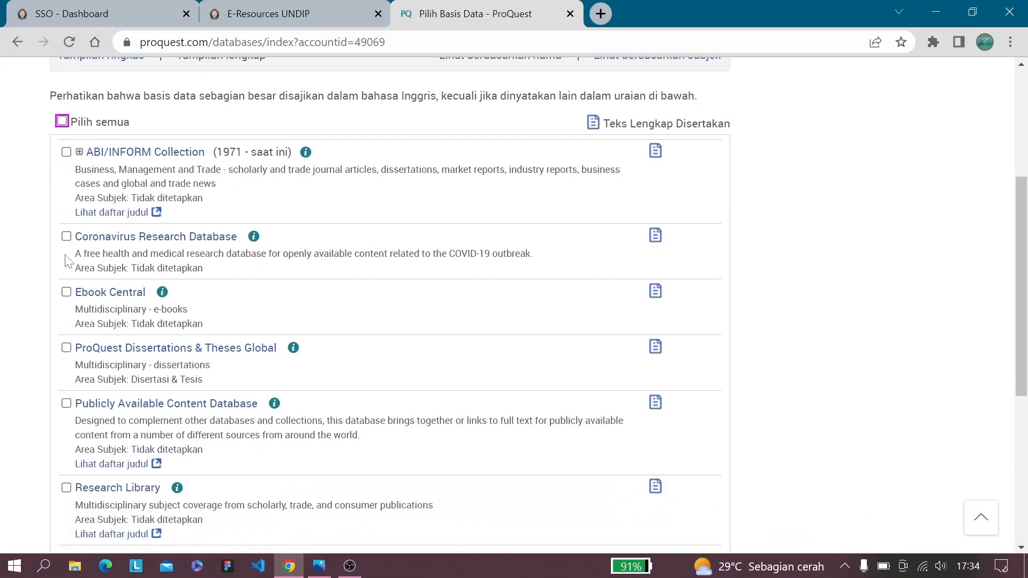
{"action": "left_click", "coordinate": [68, 238]}
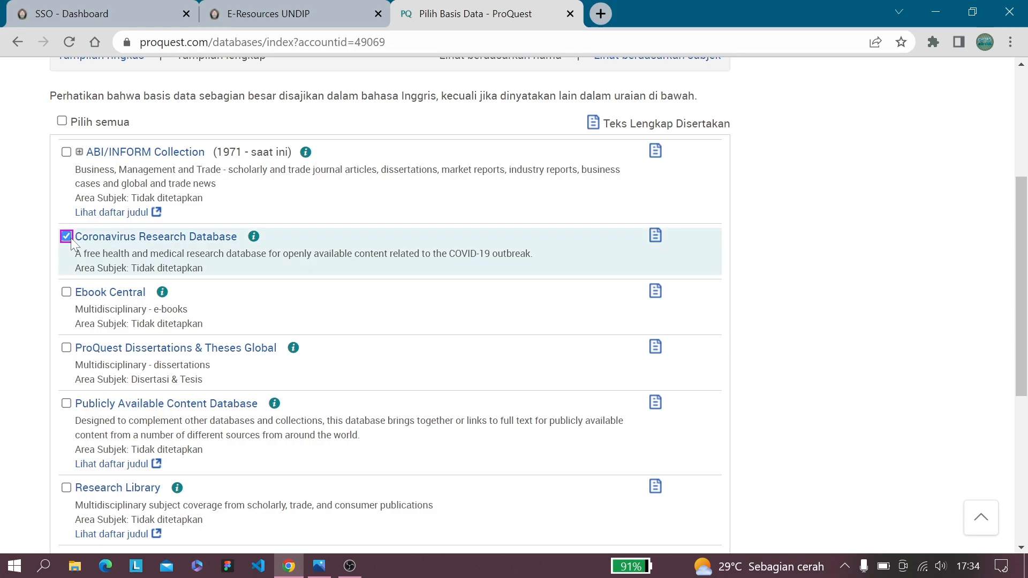
{"action": "left_click", "coordinate": [68, 237]}
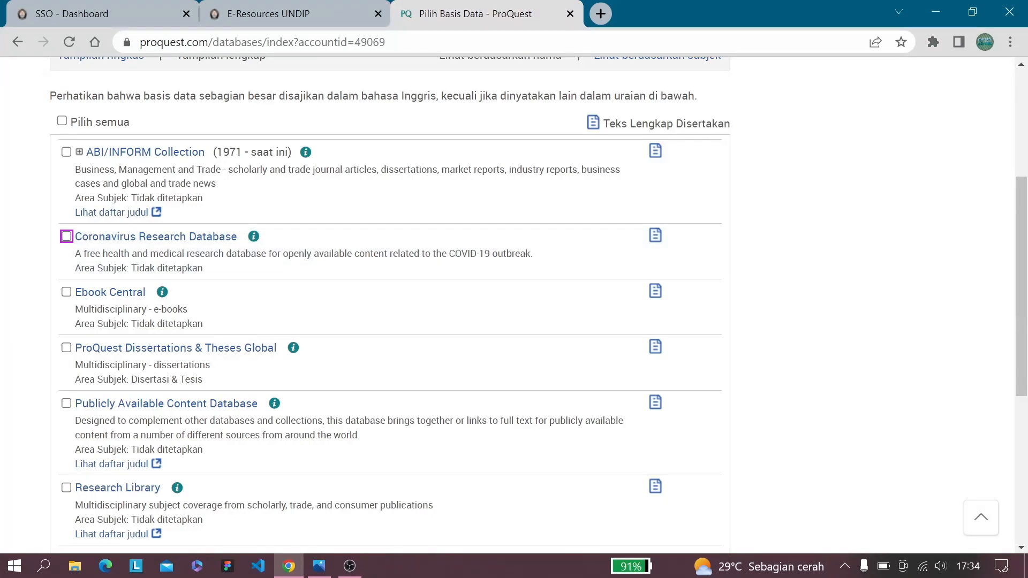
Select all databases again with Pilih semua and look over the full list
{"action": "scroll", "coordinate": [514, 305], "scroll_direction": "down", "scroll_amount": 4}
{"action": "scroll", "coordinate": [514, 306], "scroll_direction": "up", "scroll_amount": 6}
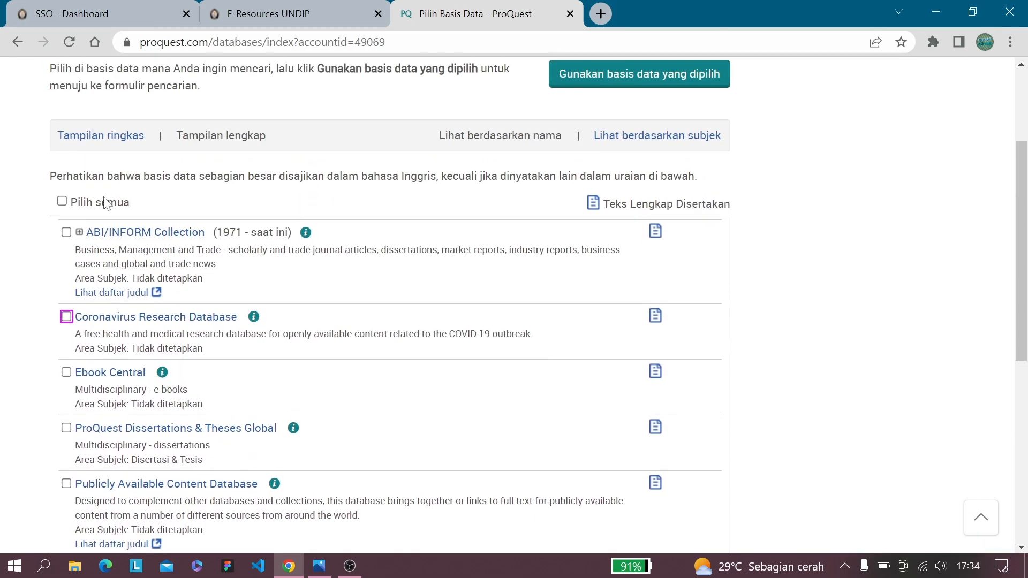
{"action": "scroll", "coordinate": [390, 300], "scroll_direction": "down", "scroll_amount": 2}
{"action": "scroll", "coordinate": [389, 300], "scroll_direction": "up", "scroll_amount": 2}
{"action": "left_click", "coordinate": [62, 203]}
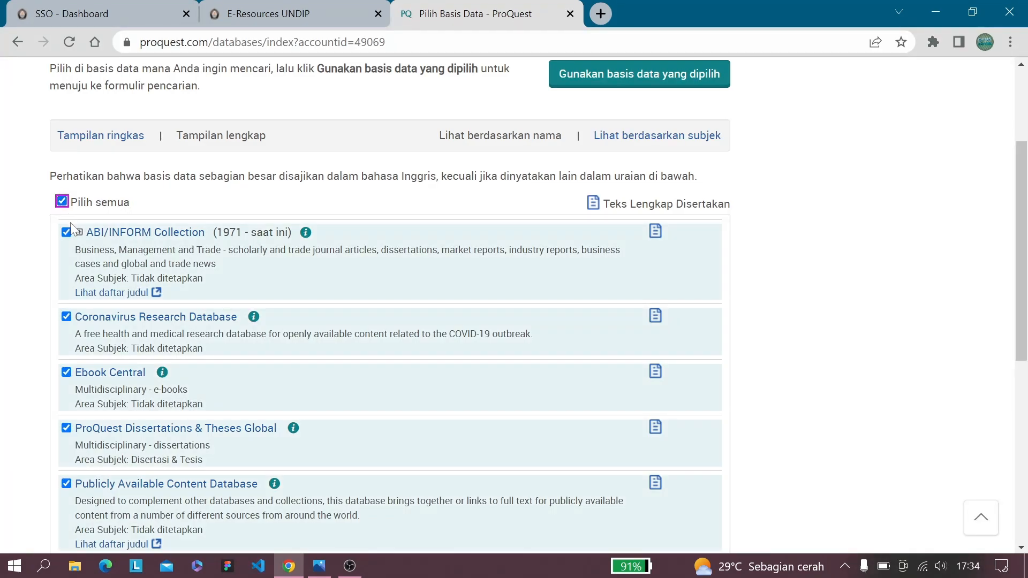
{"action": "scroll", "coordinate": [70, 222], "scroll_direction": "down", "scroll_amount": 2}
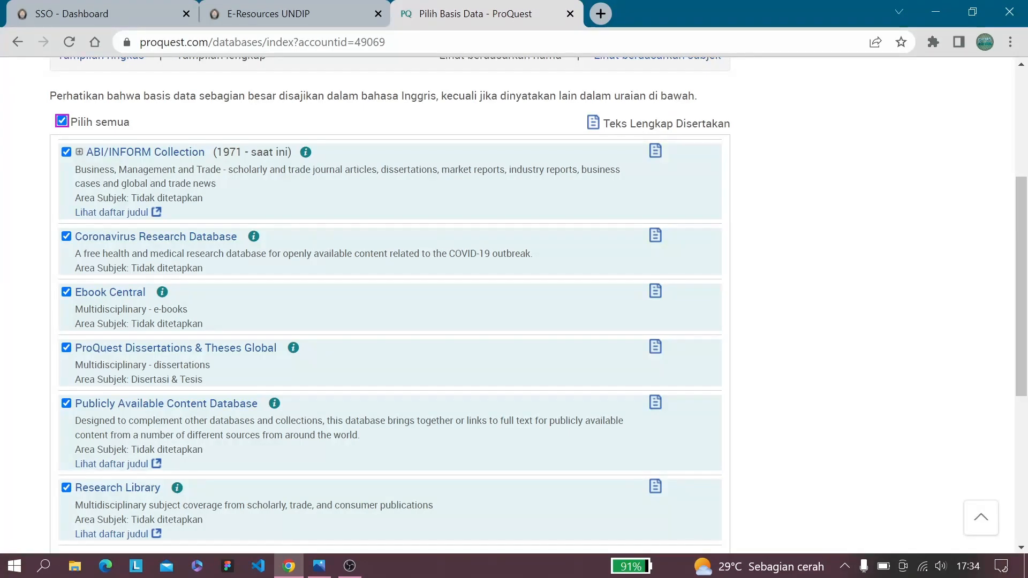
{"action": "scroll", "coordinate": [93, 161], "scroll_direction": "down", "scroll_amount": 2}
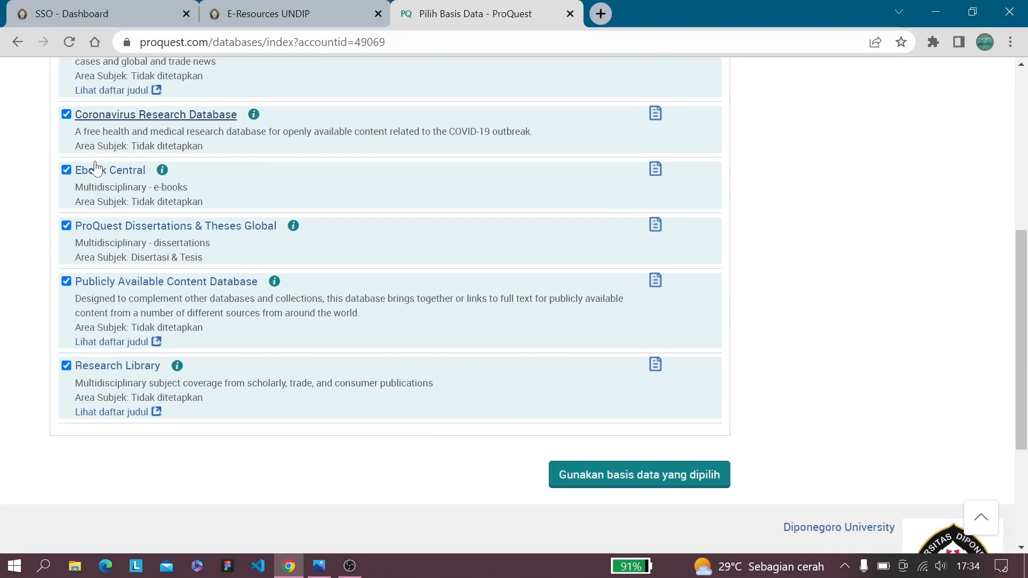
{"action": "scroll", "coordinate": [92, 161], "scroll_direction": "up", "scroll_amount": 2}
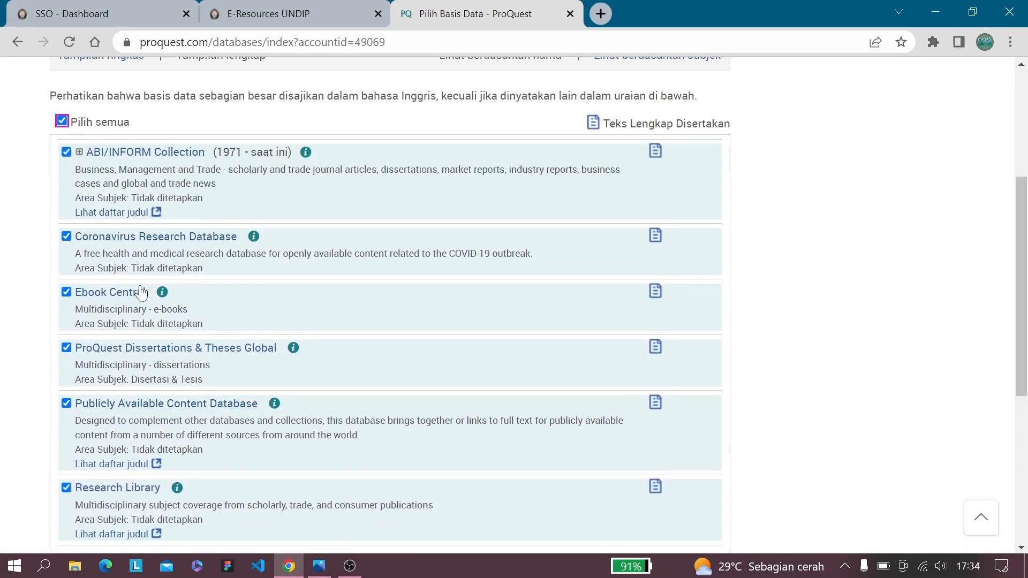
{"action": "scroll", "coordinate": [155, 284], "scroll_direction": "down", "scroll_amount": 2}
{"action": "scroll", "coordinate": [164, 281], "scroll_direction": "up", "scroll_amount": 2}
Deselect all databases, select only Research Library, and open its search form with that selection
{"action": "left_click", "coordinate": [63, 123]}
{"action": "scroll", "coordinate": [81, 230], "scroll_direction": "down", "scroll_amount": 3}
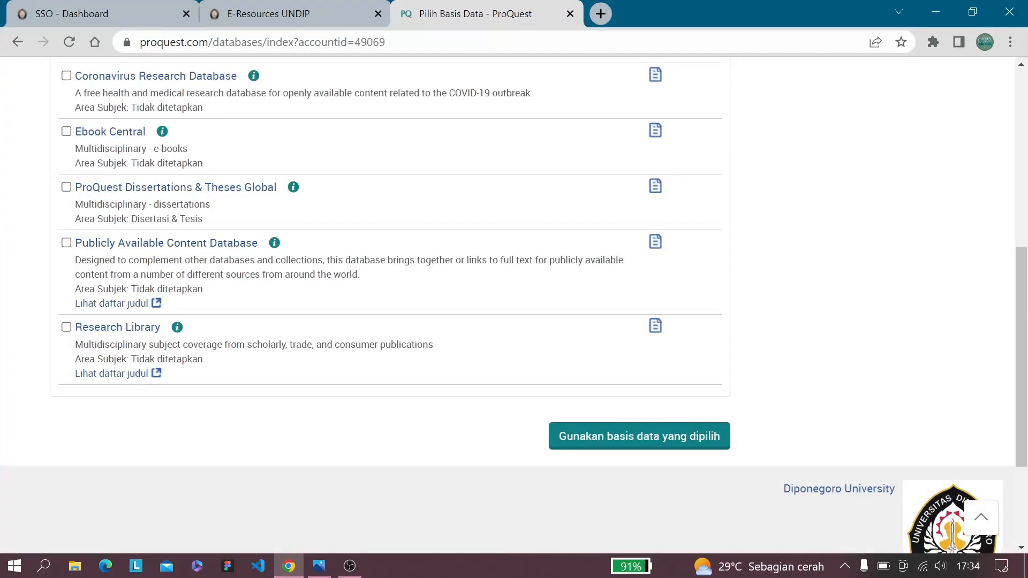
{"action": "scroll", "coordinate": [161, 247], "scroll_direction": "up", "scroll_amount": 2}
{"action": "scroll", "coordinate": [374, 300], "scroll_direction": "up", "scroll_amount": 2}
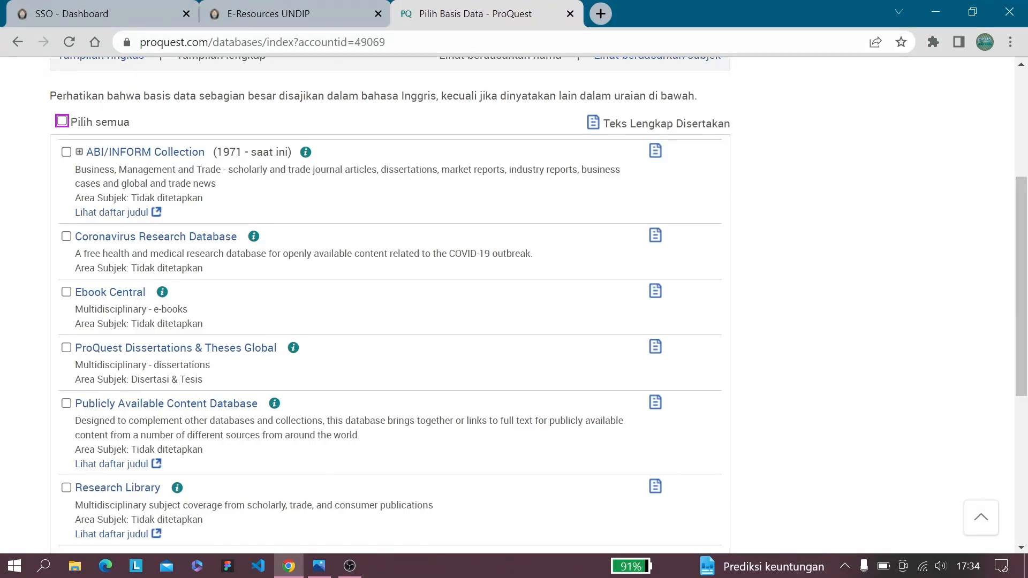
{"action": "scroll", "coordinate": [102, 395], "scroll_direction": "down", "scroll_amount": 2}
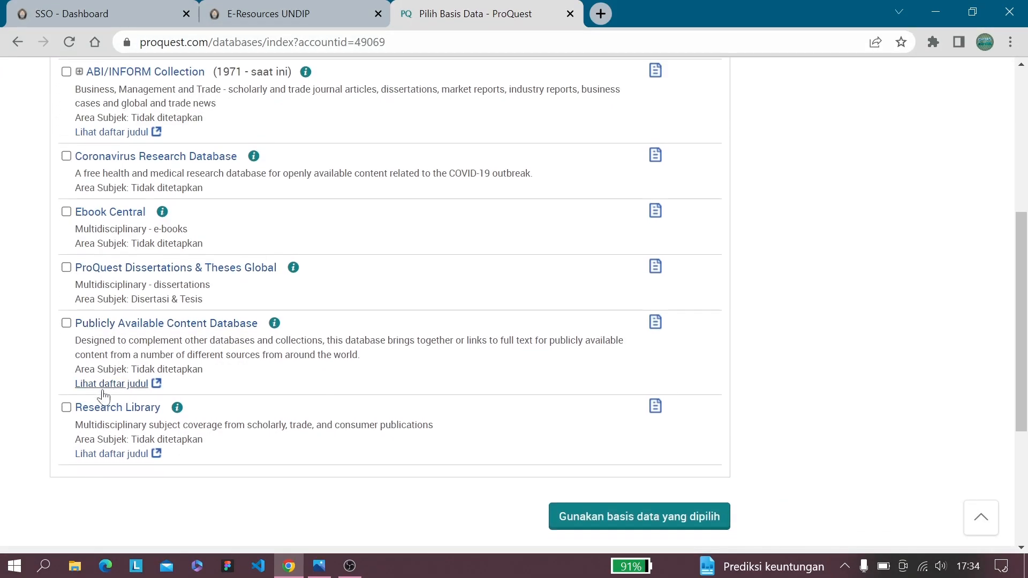
{"action": "left_click", "coordinate": [66, 407]}
{"action": "scroll", "coordinate": [262, 414], "scroll_direction": "down", "scroll_amount": 2}
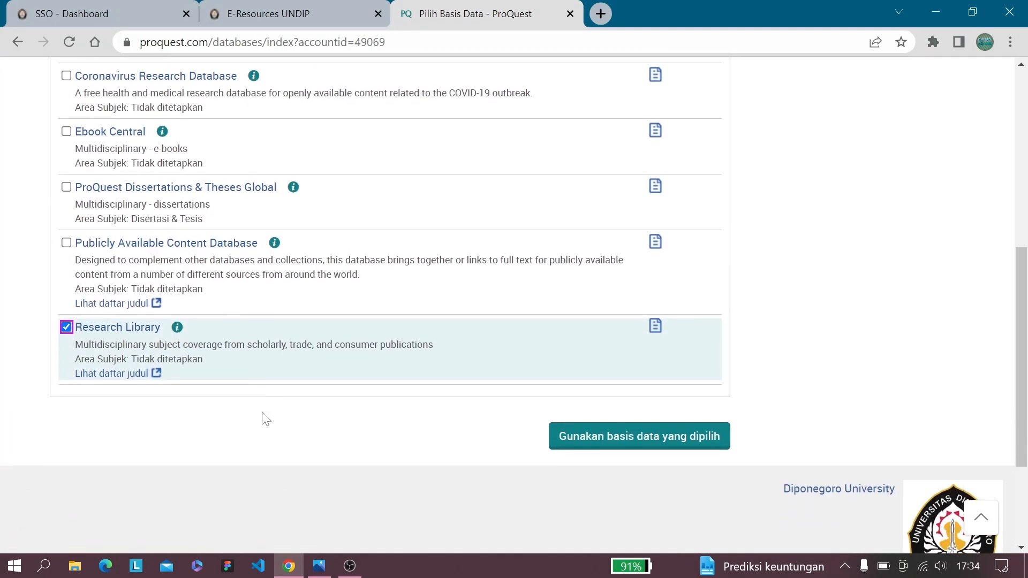
{"action": "left_click", "coordinate": [614, 447]}
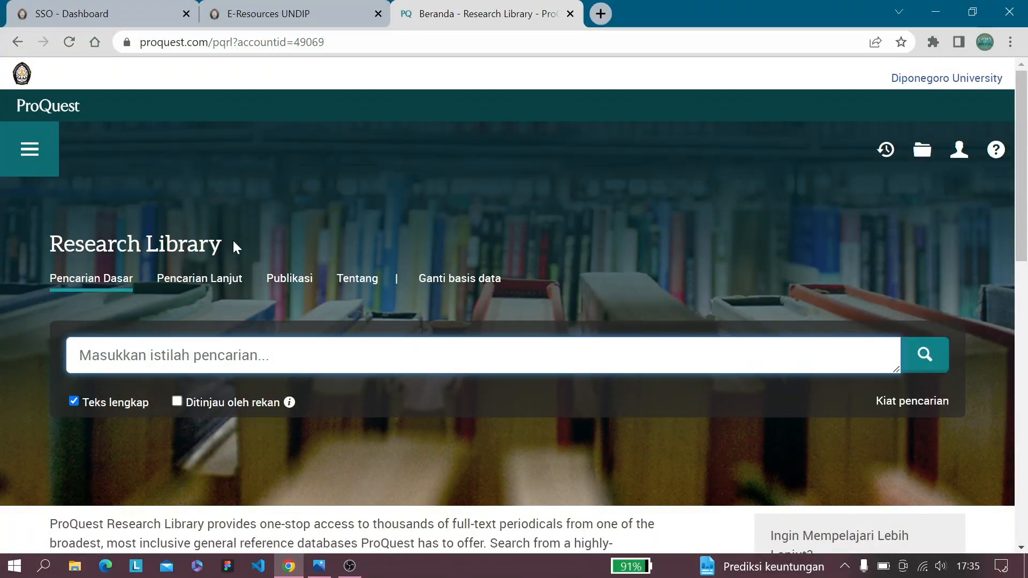
Open the advanced search (Pencarian Lanjut) for Research Library and extend the form to three search rows joined by AND
{"action": "left_click", "coordinate": [224, 284]}
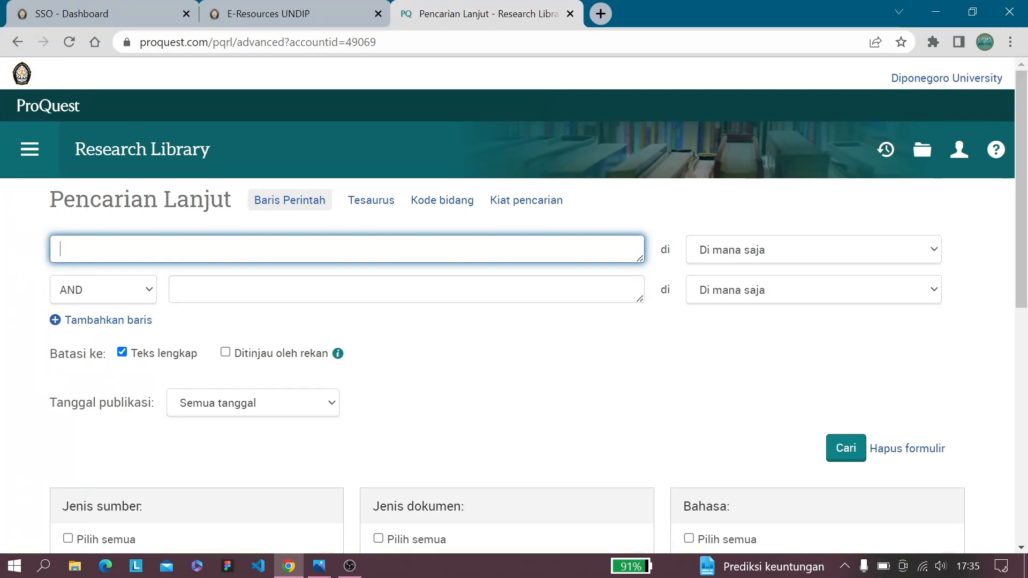
{"action": "left_click", "coordinate": [321, 290]}
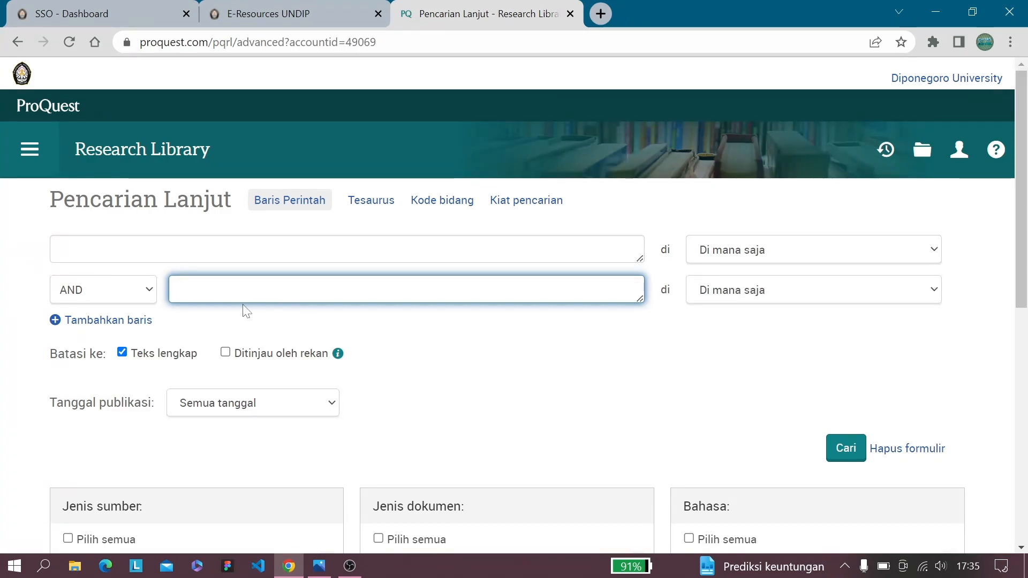
{"action": "left_click", "coordinate": [88, 331]}
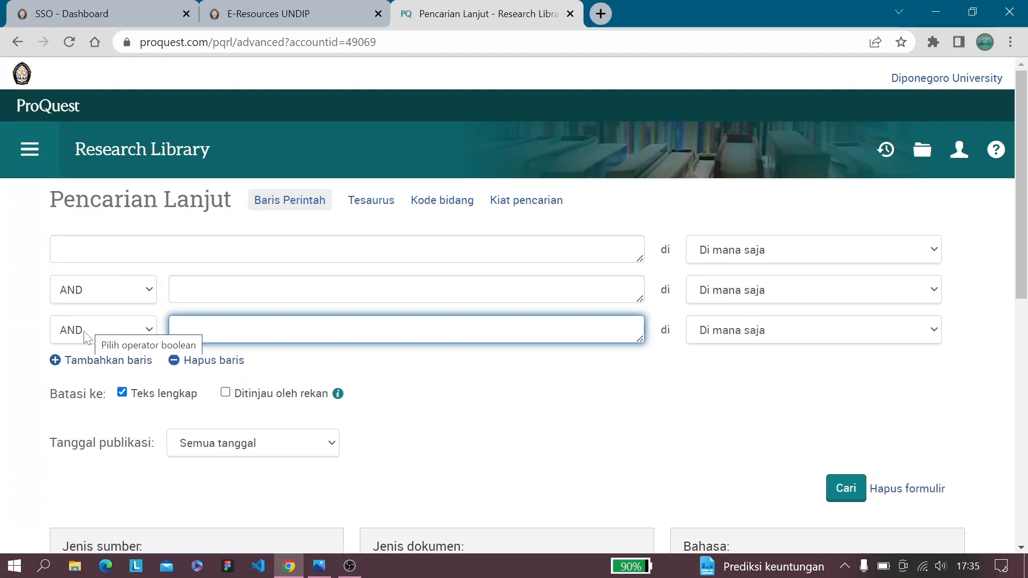
{"action": "scroll", "coordinate": [86, 337], "scroll_direction": "down", "scroll_amount": 1}
{"action": "left_click", "coordinate": [93, 279]}
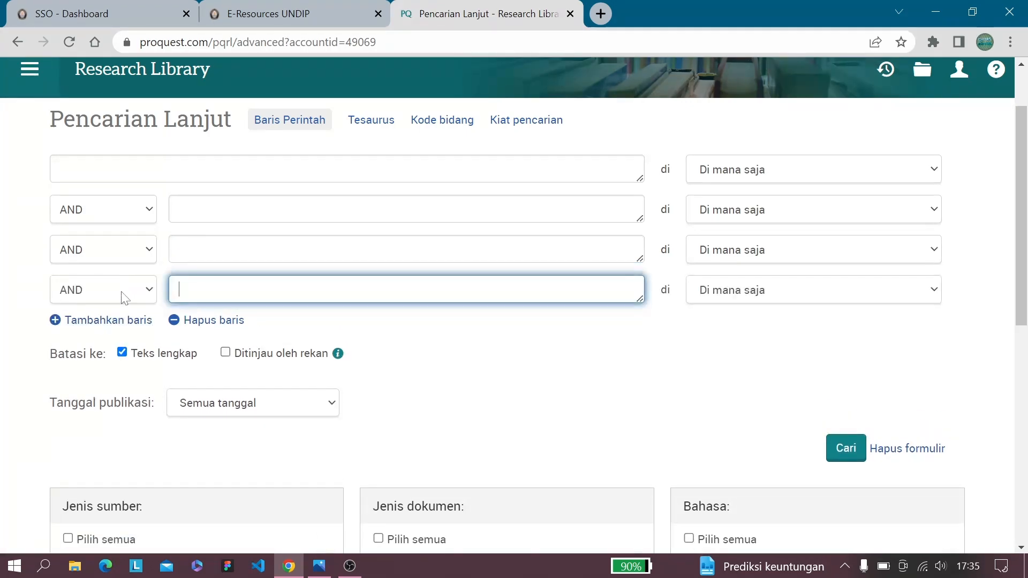
{"action": "left_click", "coordinate": [214, 320]}
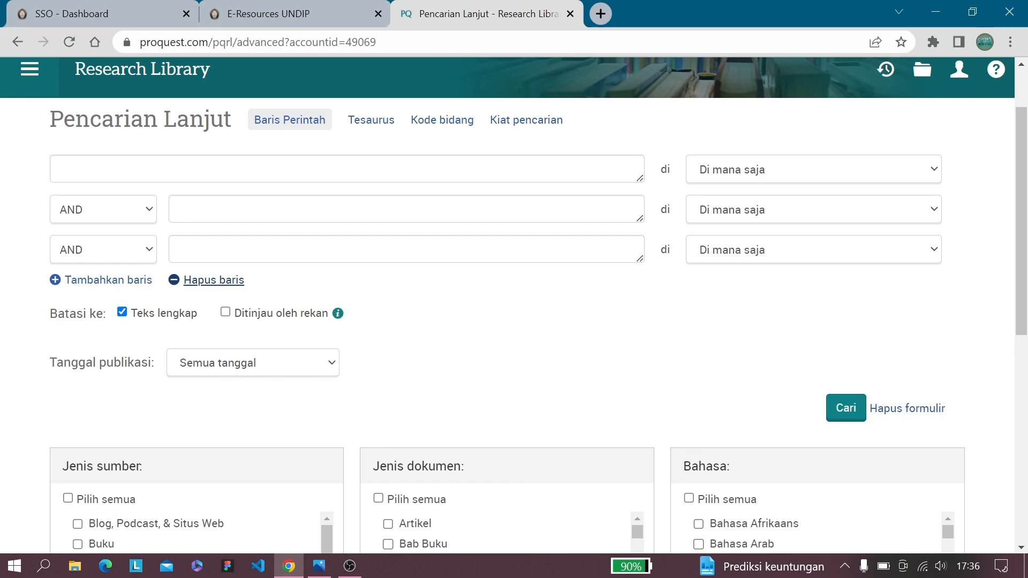
Switch to the tabel.png image and move its window so the query table can be read beside the search form
{"action": "left_click", "coordinate": [319, 566]}
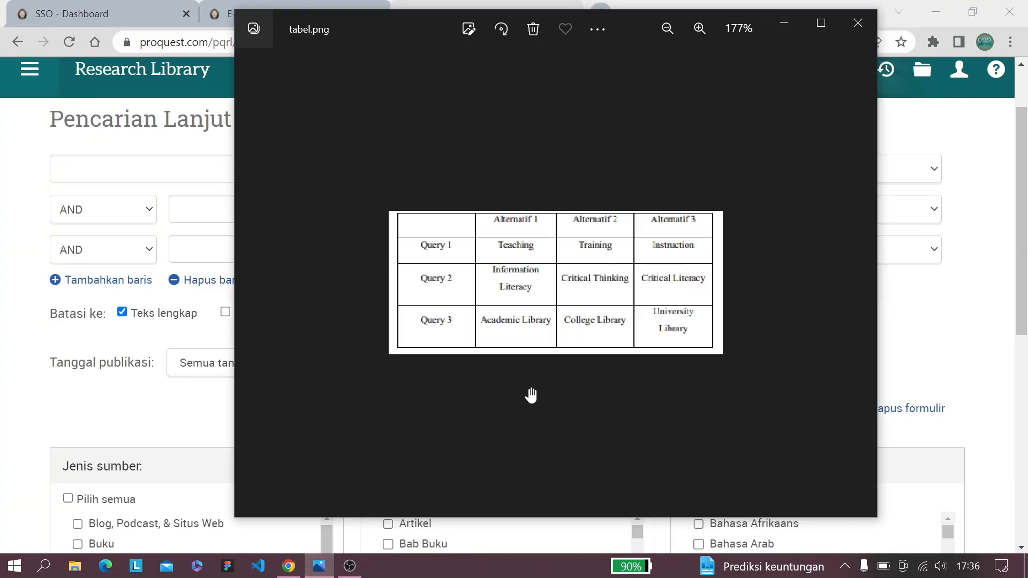
{"action": "left_click_drag", "start_coordinate": [418, 28], "coordinate": [506, 38]}
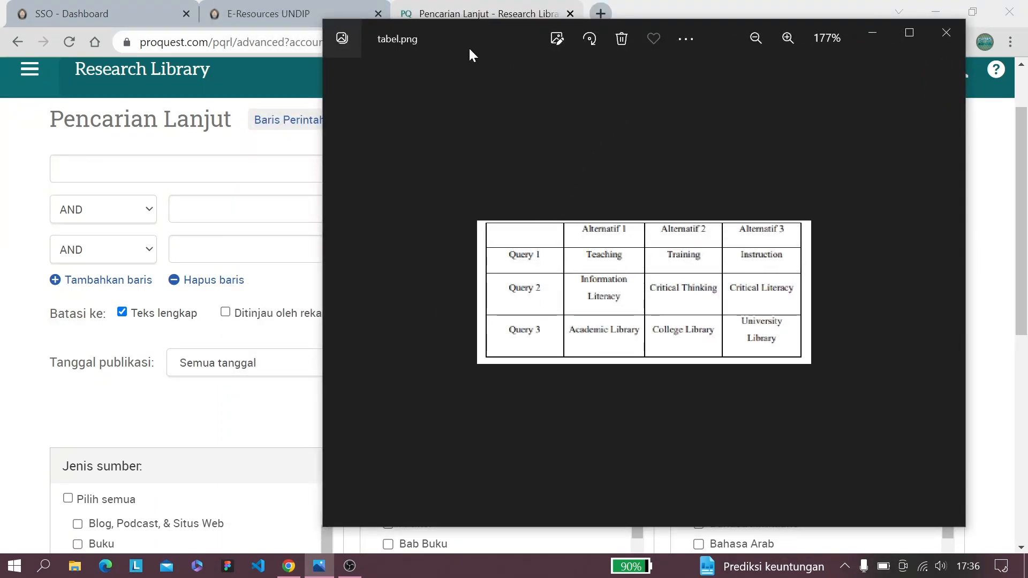
{"action": "left_click_drag", "start_coordinate": [469, 48], "coordinate": [517, 55]}
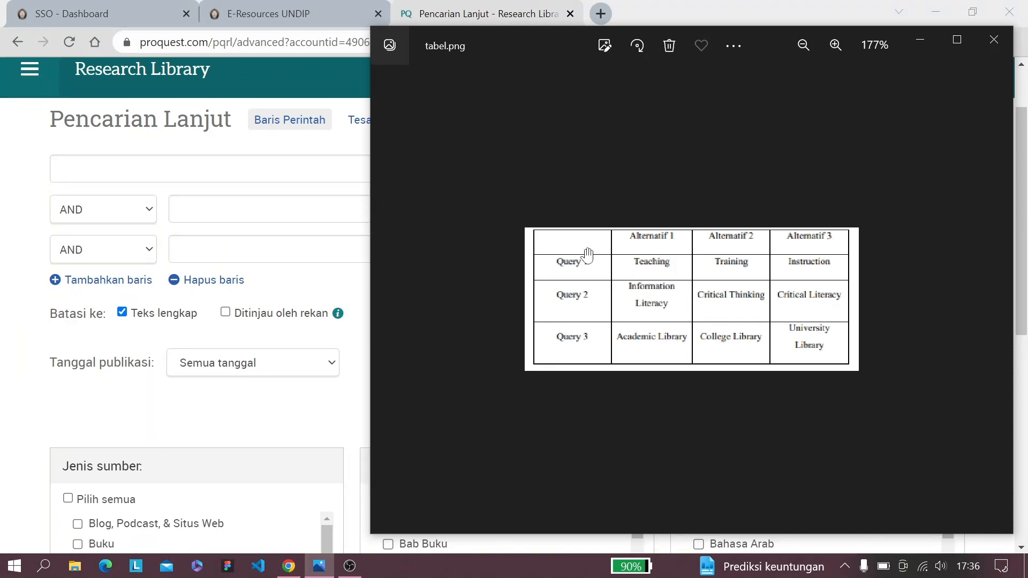
{"action": "left_click_drag", "start_coordinate": [565, 45], "coordinate": [764, 15]}
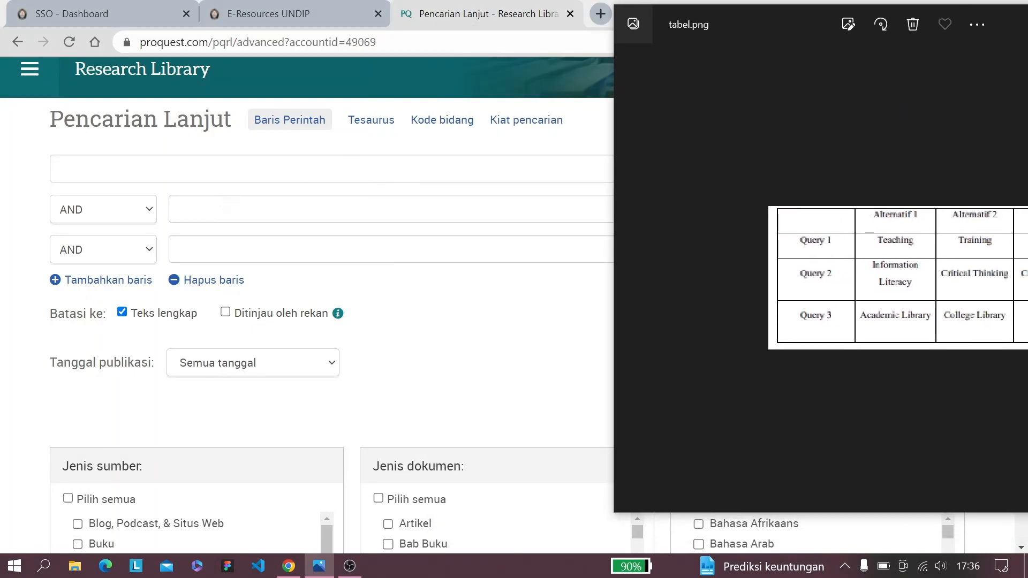
{"action": "key", "text": "alt+Tab"}
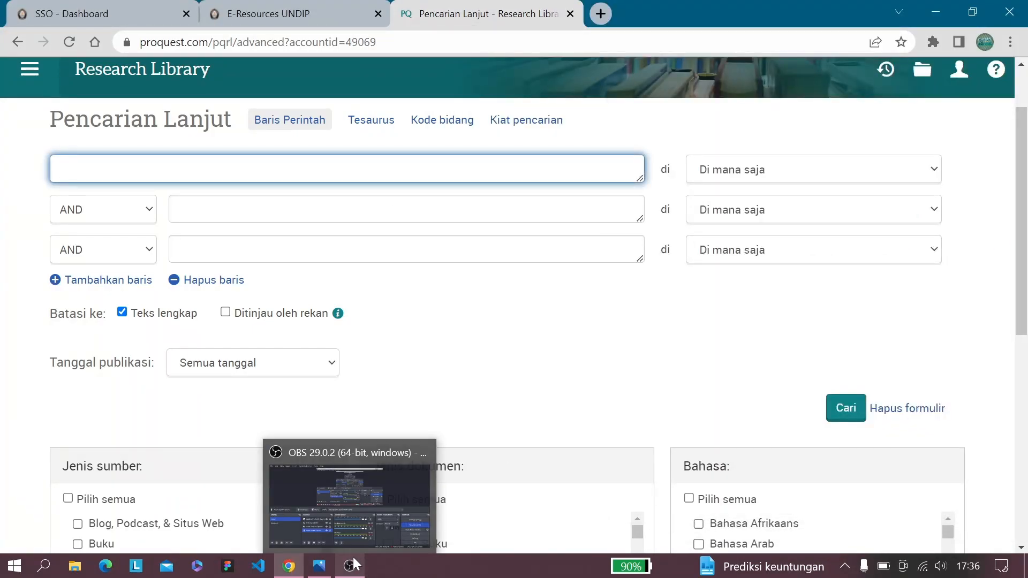
{"action": "left_click", "coordinate": [316, 569]}
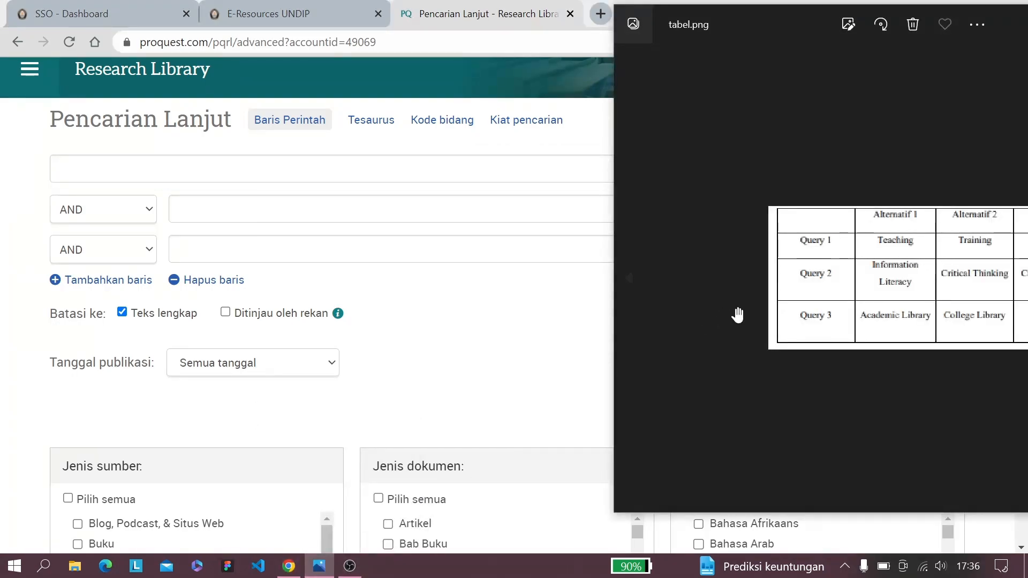
{"action": "left_click_drag", "start_coordinate": [768, 23], "coordinate": [539, 47]}
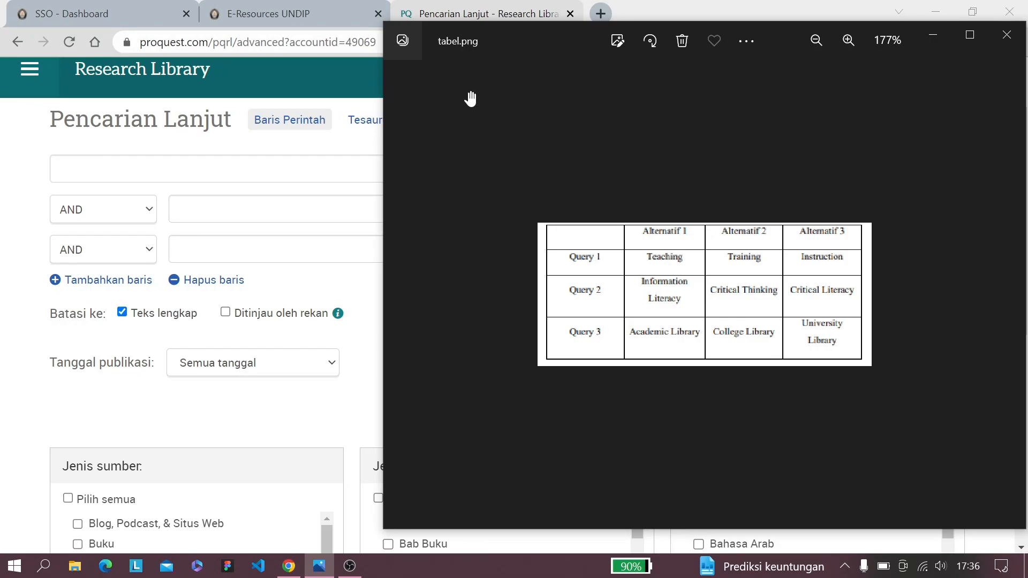
Return to the ProQuest advanced search form and enter "Teaching" as the first search term
{"action": "left_click", "coordinate": [299, 167]}
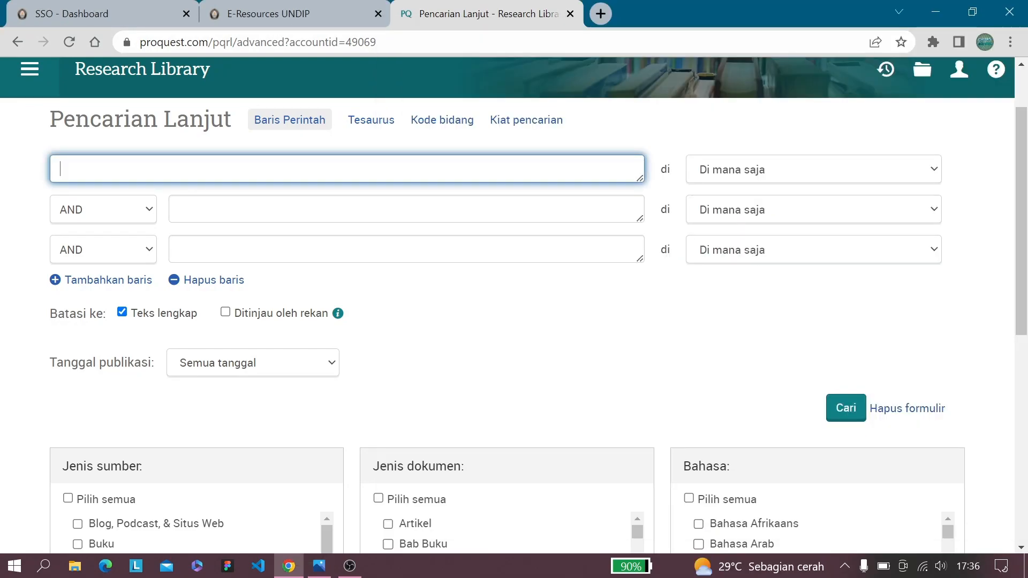
{"action": "key", "text": "Caps_Lock"}
{"action": "type", "text": "Teaching"}
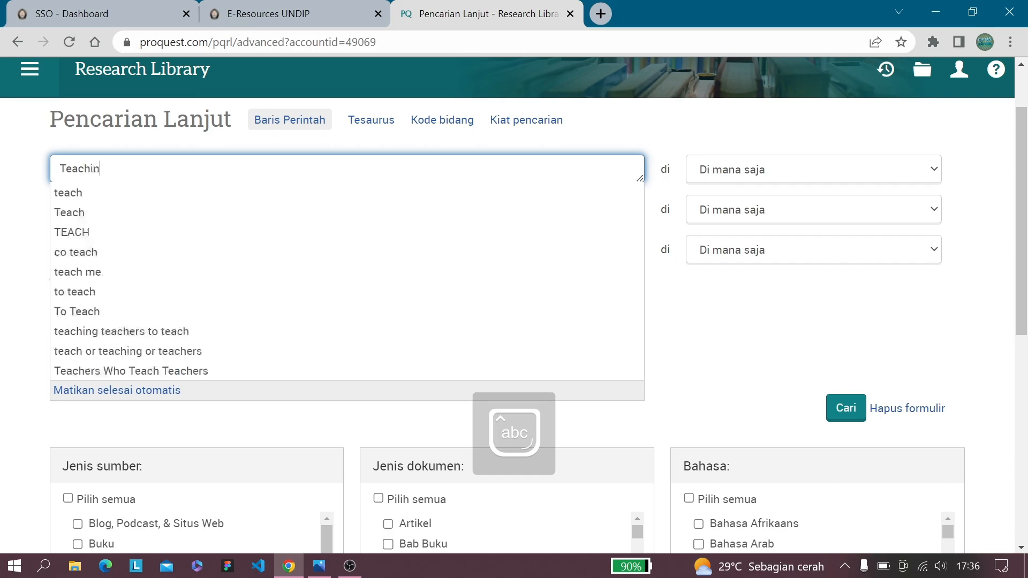
{"action": "left_click", "coordinate": [2, 229]}
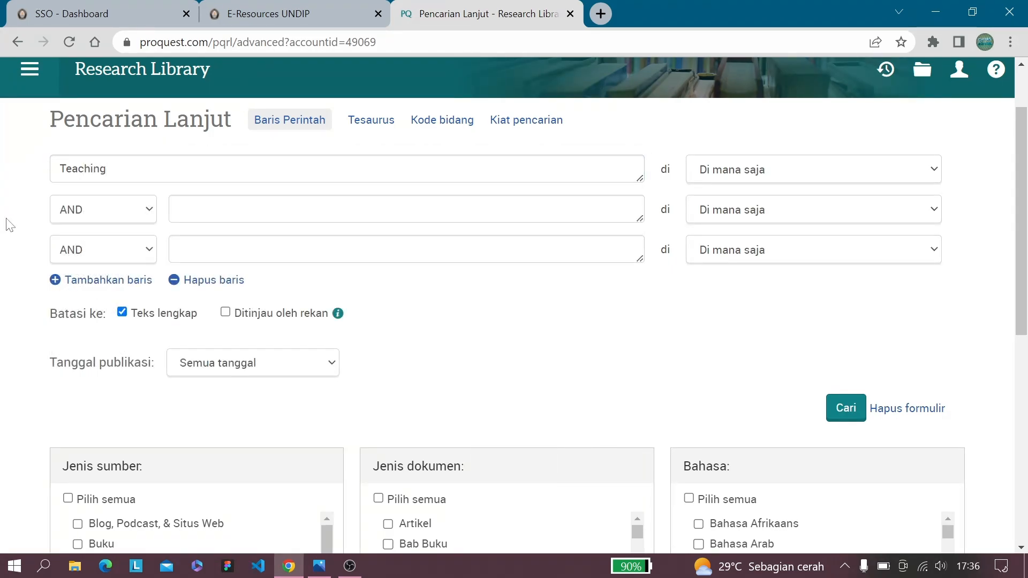
Consult the query table in tabel.png and enter "critical thingking" as the second search term
{"action": "left_click", "coordinate": [285, 214]}
{"action": "left_click", "coordinate": [320, 565]}
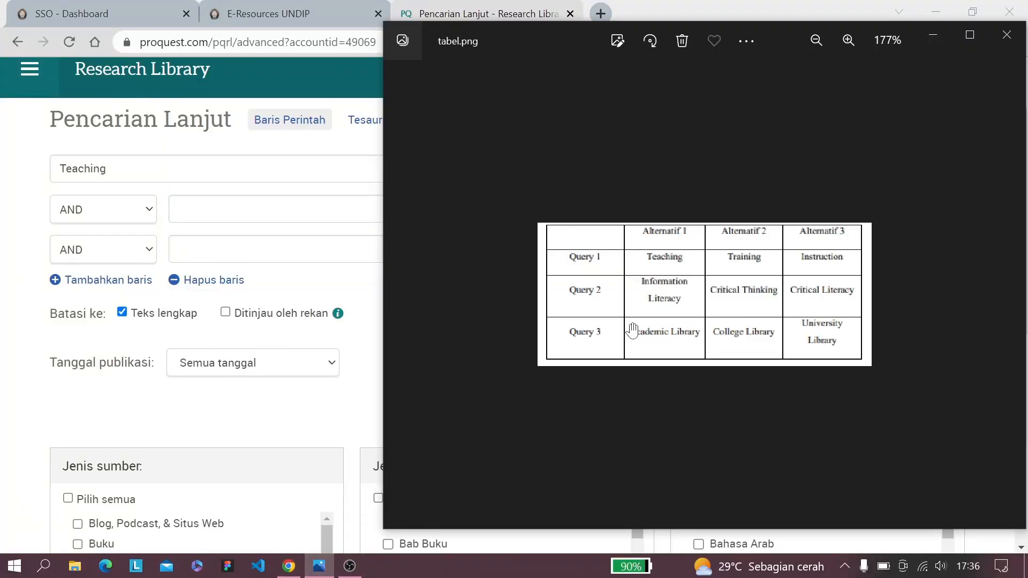
{"action": "left_click", "coordinate": [93, 420]}
{"action": "left_click", "coordinate": [278, 210]}
{"action": "type", "text": "criti"}
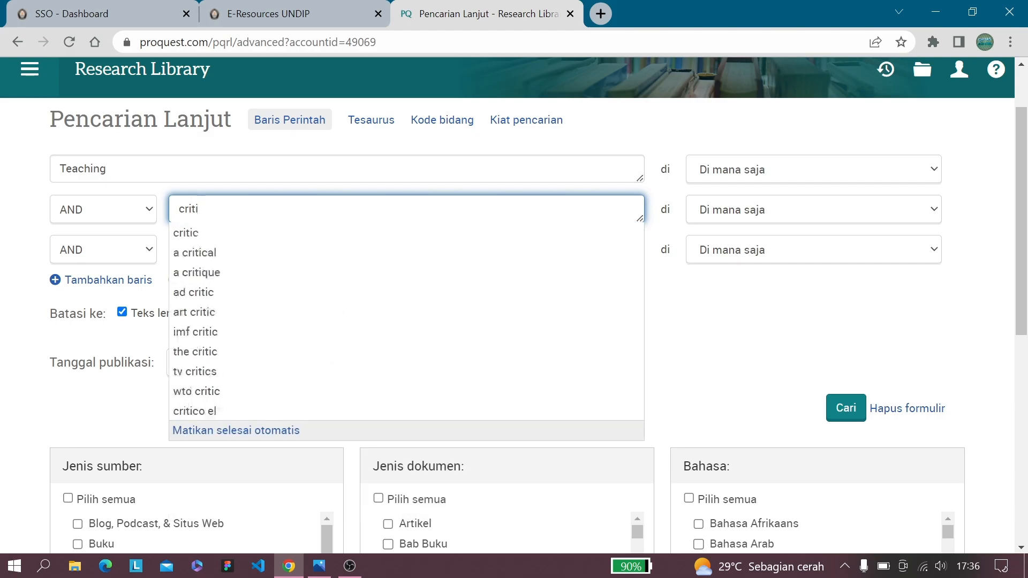
{"action": "type", "text": "ca"}
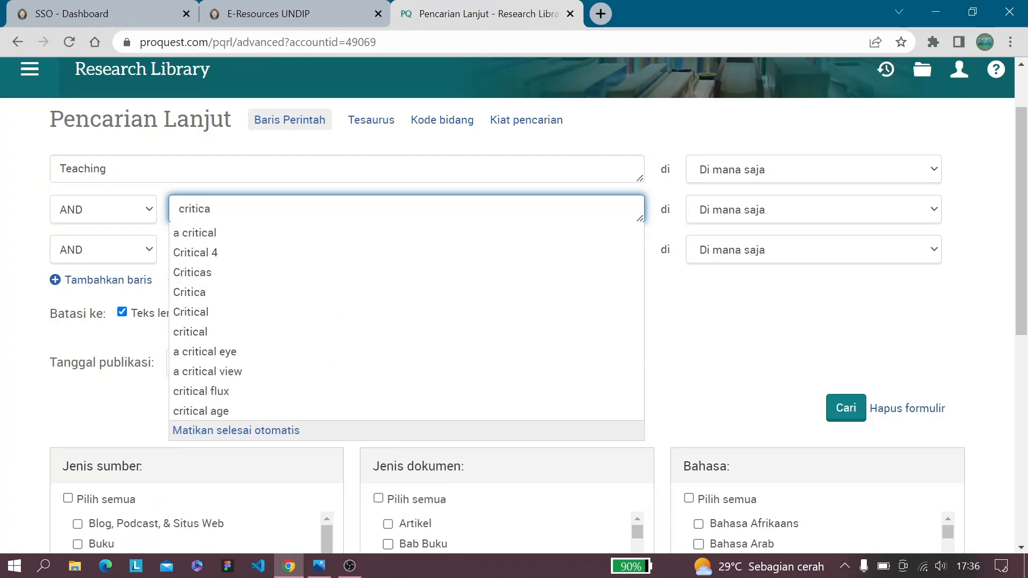
{"action": "type", "text": "l thingking"}
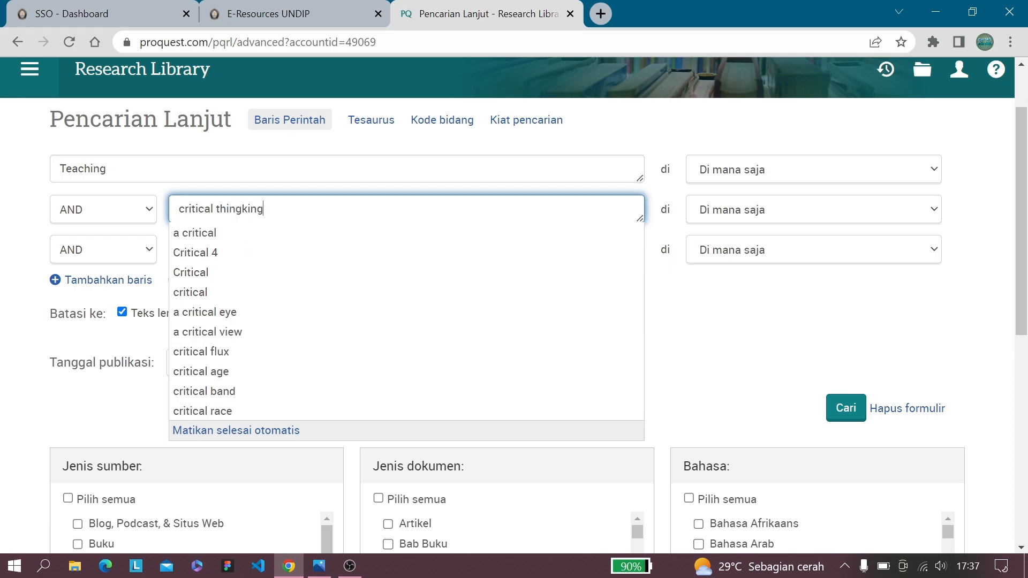
{"action": "left_click", "coordinate": [817, 376]}
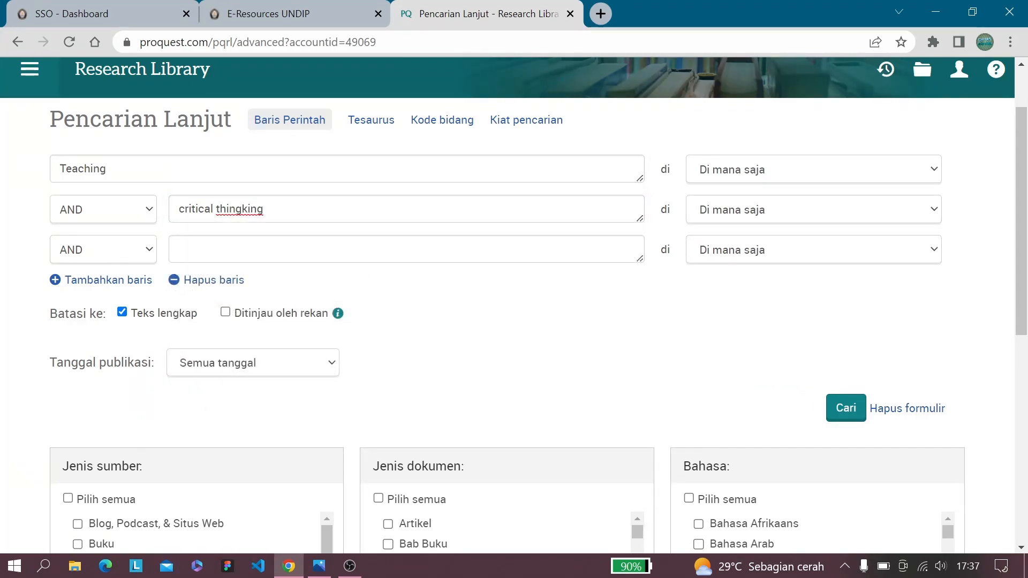
Check the query table again and enter "Academic library" as the third search term
{"action": "left_click", "coordinate": [407, 250]}
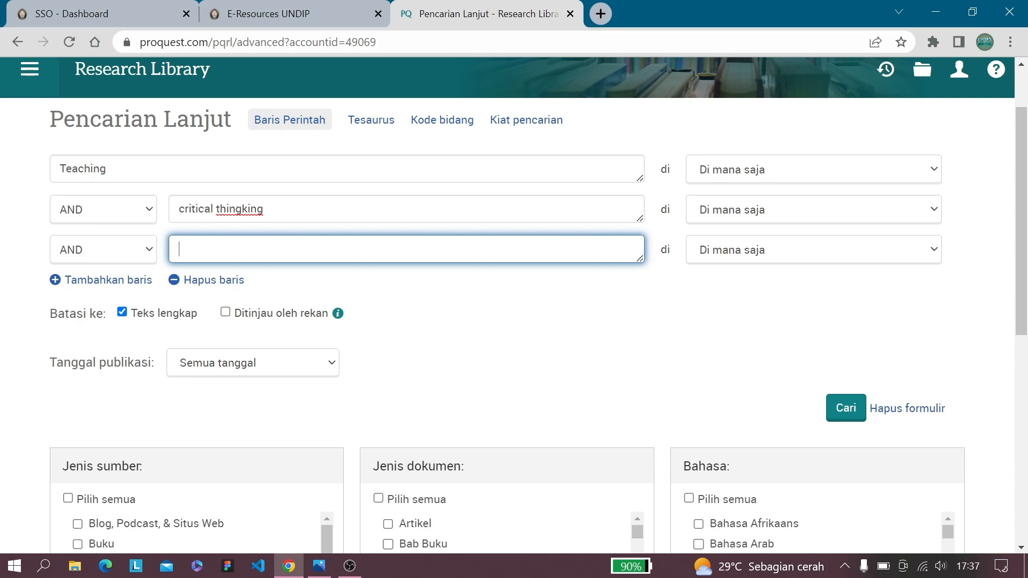
{"action": "left_click", "coordinate": [319, 566]}
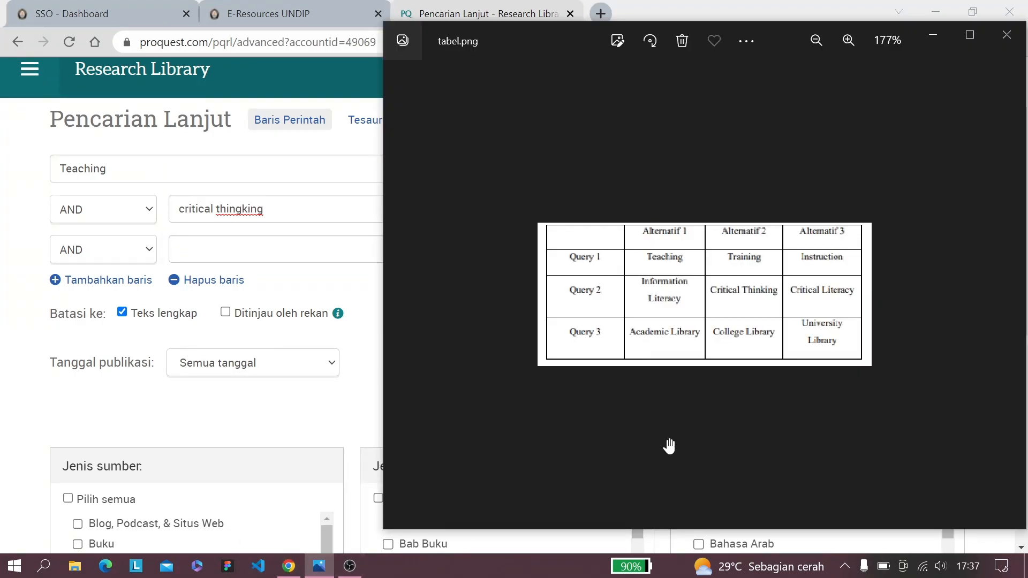
{"action": "left_click", "coordinate": [346, 286]}
{"action": "left_click", "coordinate": [324, 257]}
{"action": "type", "text": "A"}
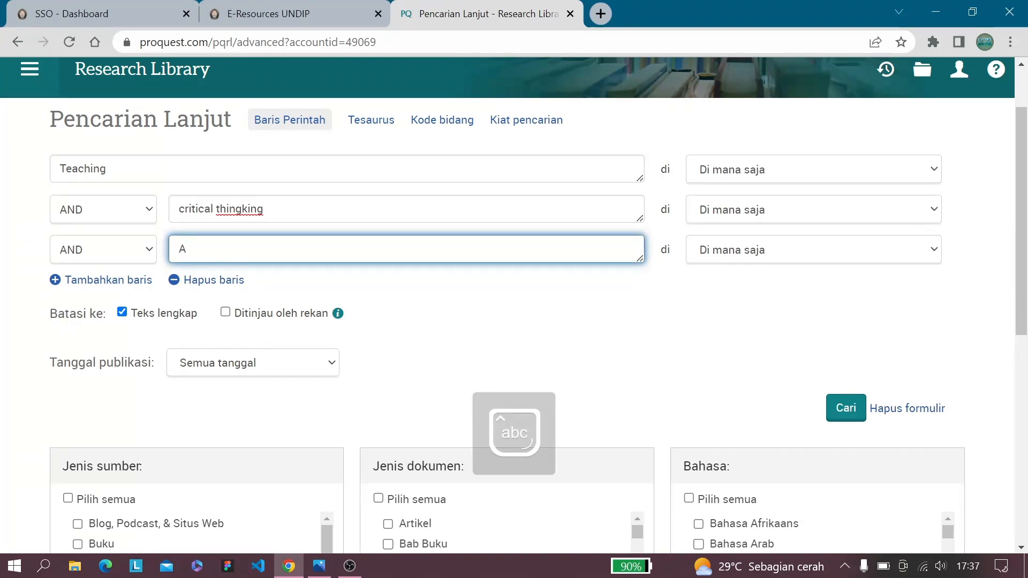
{"action": "type", "text": "cademic library"}
{"action": "left_click", "coordinate": [889, 351]}
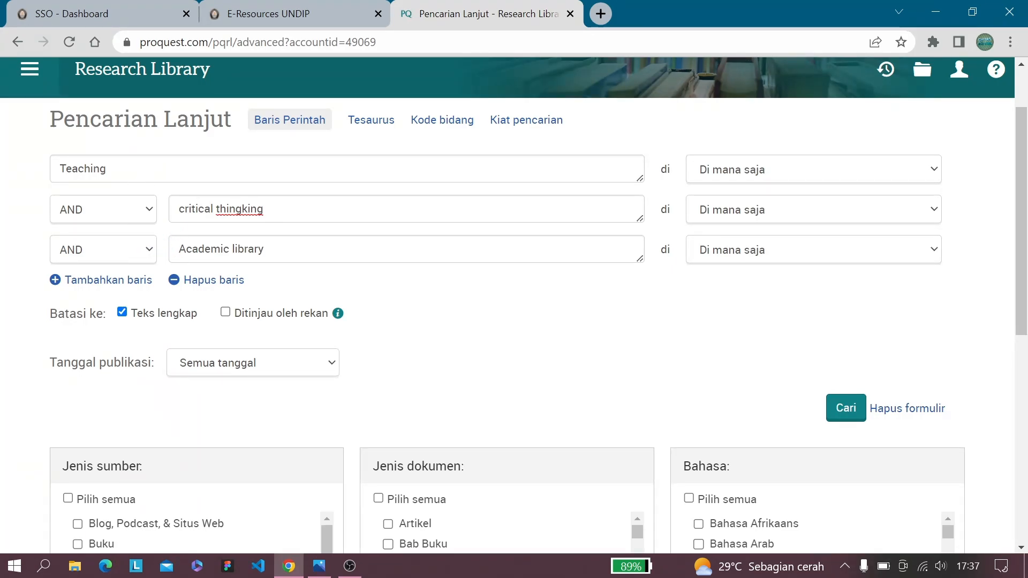
Add a fourth search row to the form and enter "School" as its term
{"action": "left_click", "coordinate": [109, 280]}
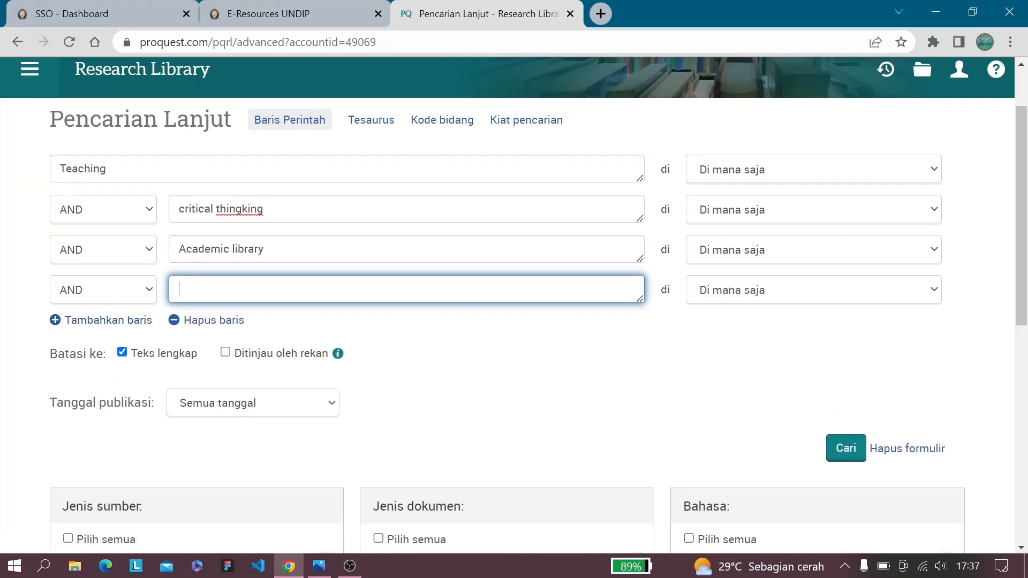
{"action": "type", "text": "S"}
{"action": "key", "text": "Caps_Lock"}
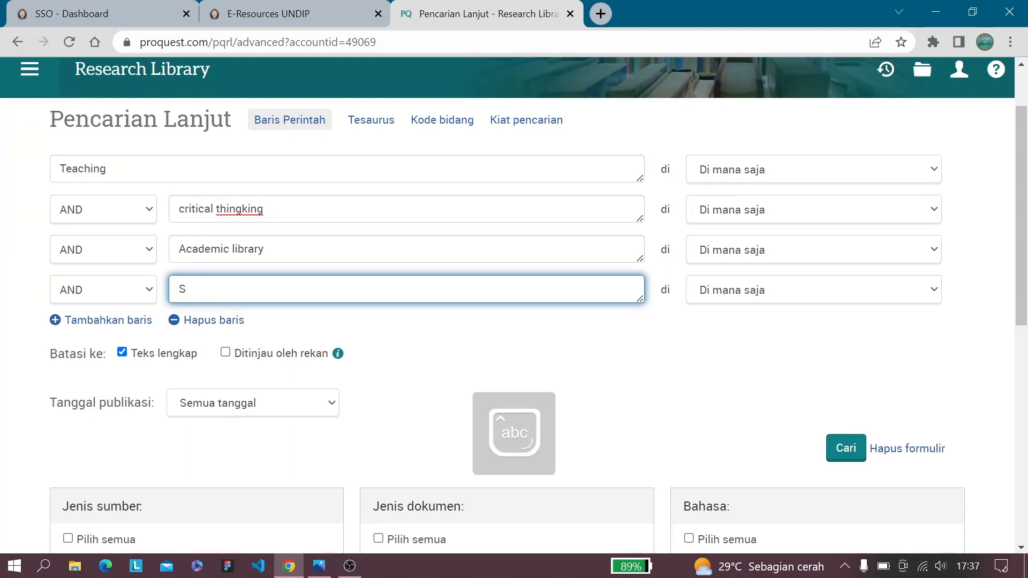
{"action": "type", "text": "chool"}
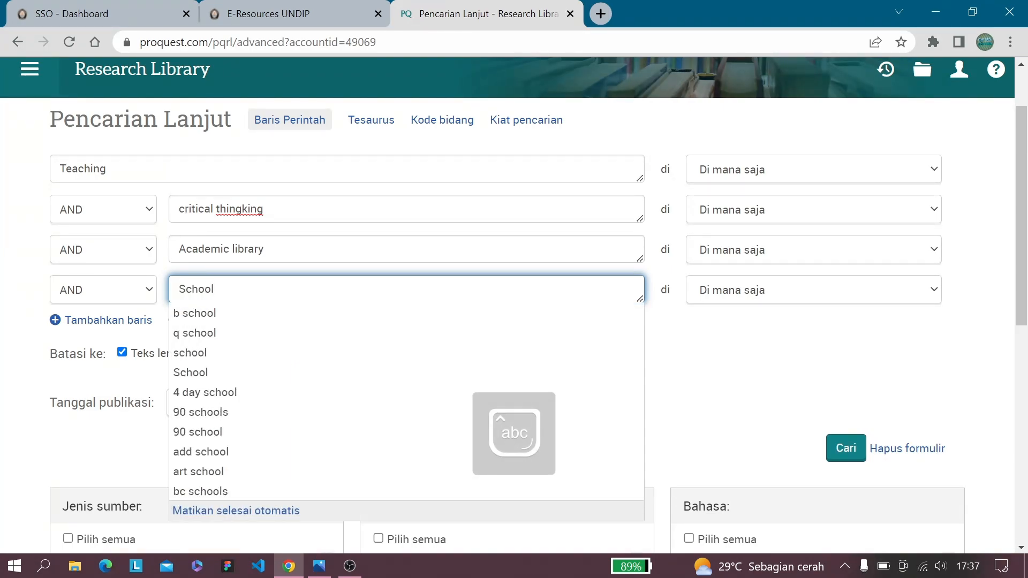
{"action": "left_click", "coordinate": [700, 367]}
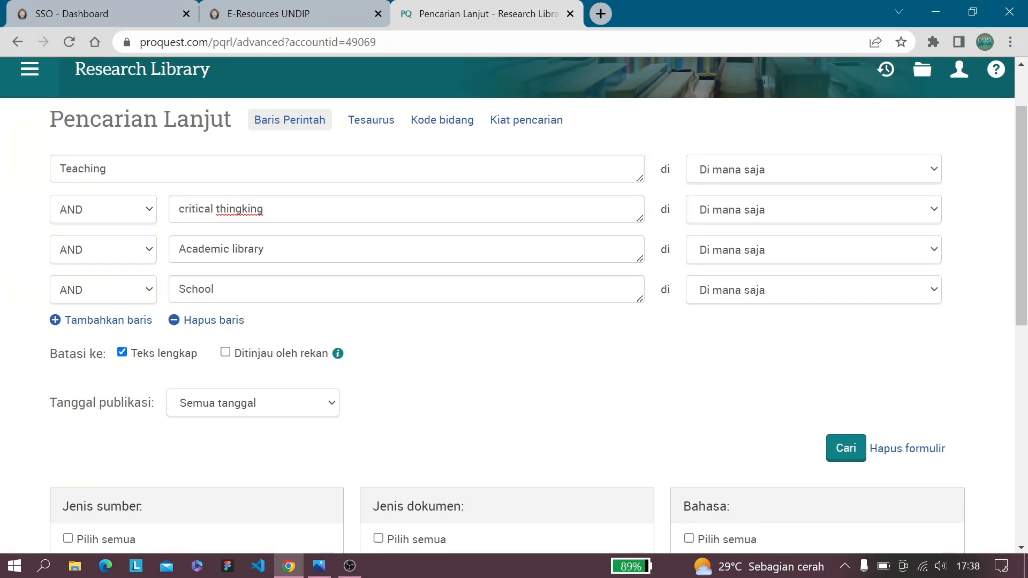
Examine the Boolean operator options available for joining the first and second search terms
{"action": "left_click", "coordinate": [110, 216]}
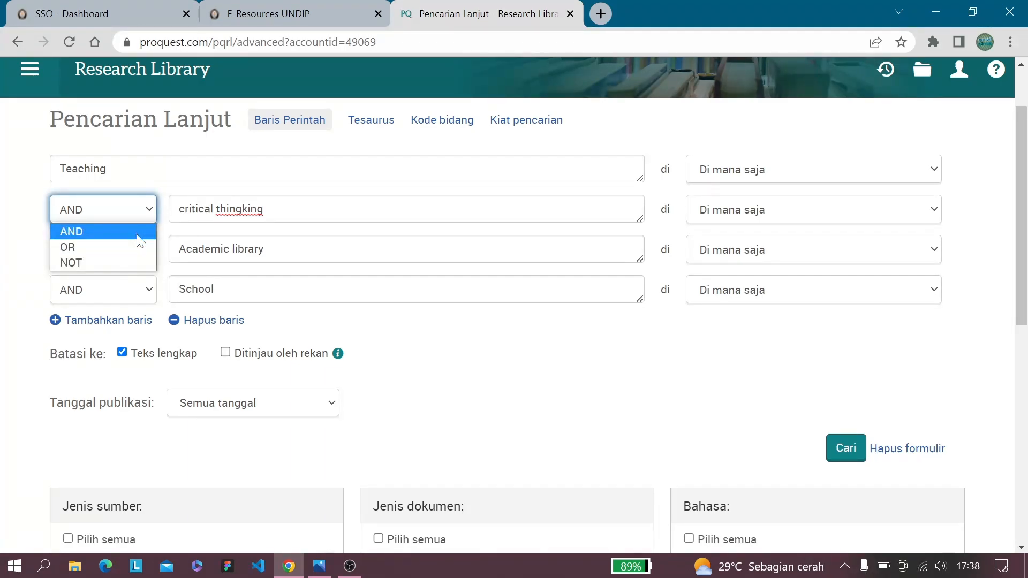
{"action": "key", "text": "Down"}
{"action": "key", "text": "Down"}
{"action": "left_click", "coordinate": [343, 326]}
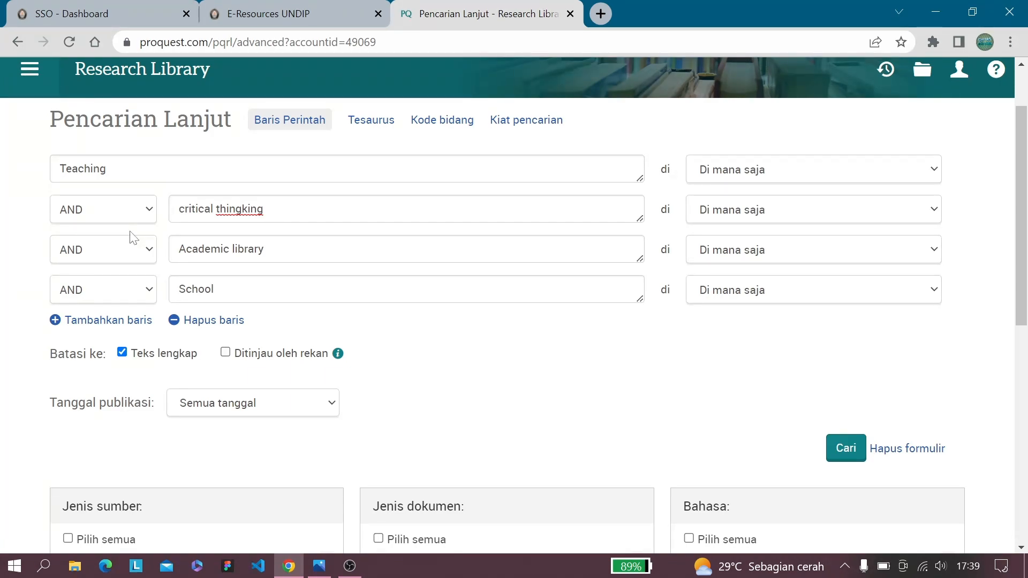
{"action": "left_click", "coordinate": [138, 208]}
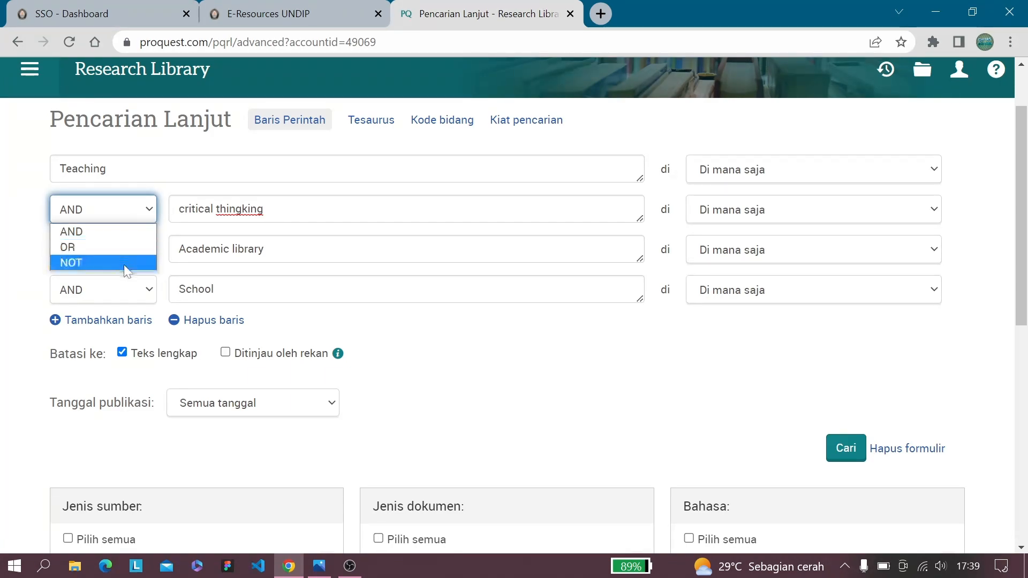
{"action": "left_click", "coordinate": [225, 290]}
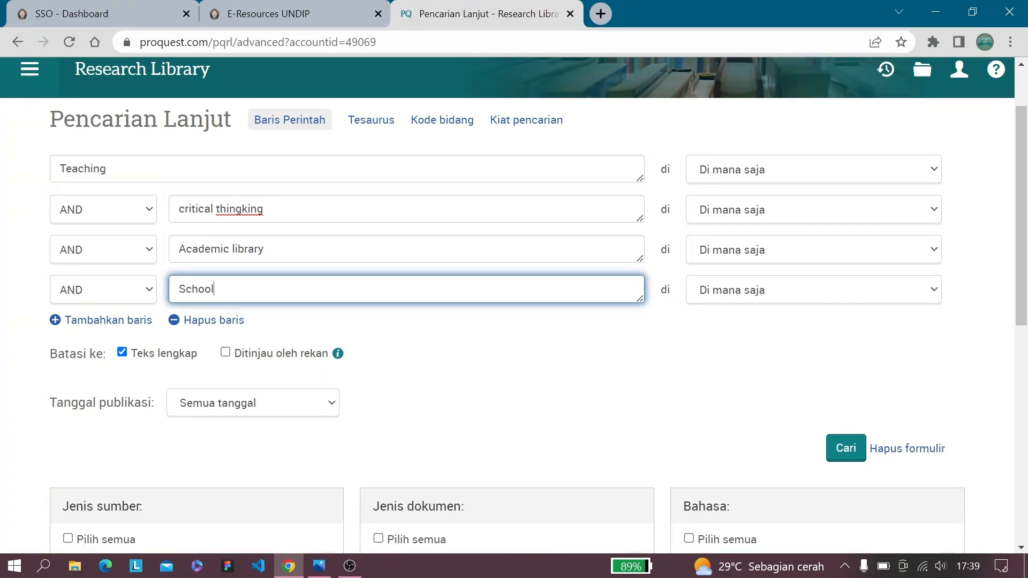
{"action": "left_click", "coordinate": [112, 169]}
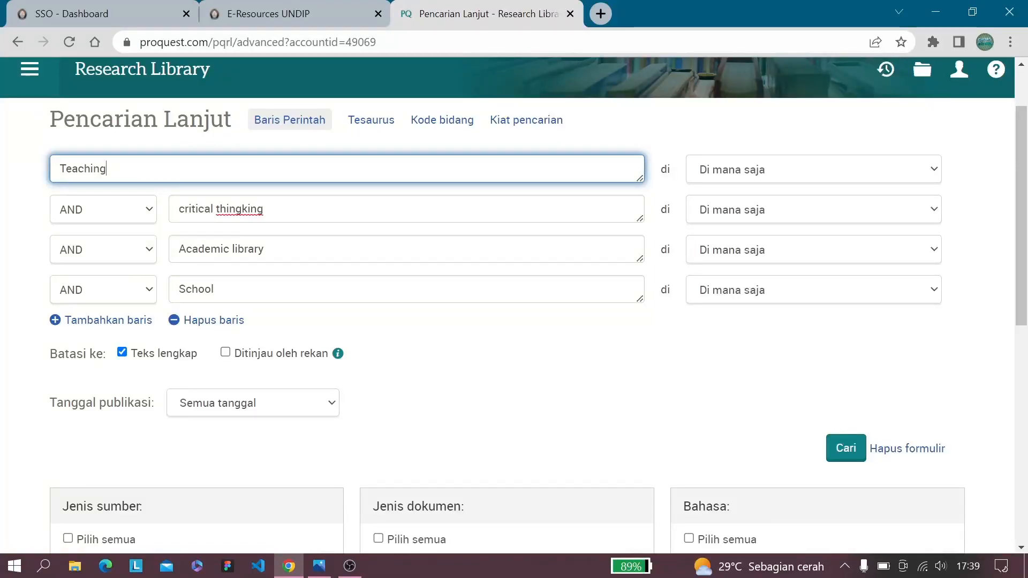
Set the operator before "Academic library" to OR and the operator before "School" to NOT
{"action": "left_click", "coordinate": [140, 250]}
{"action": "left_click", "coordinate": [122, 289]}
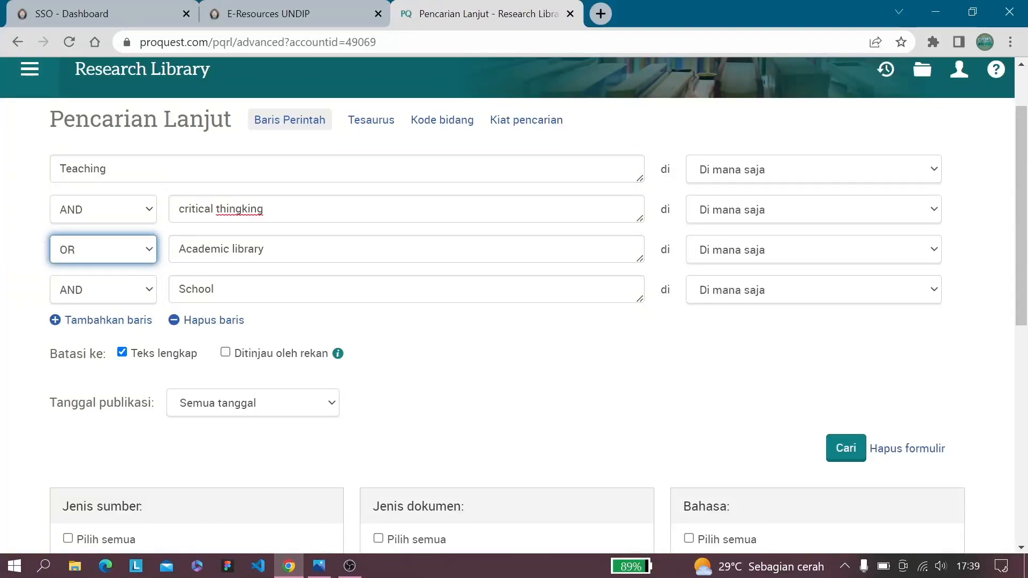
{"action": "left_click", "coordinate": [127, 293]}
{"action": "left_click", "coordinate": [125, 343]}
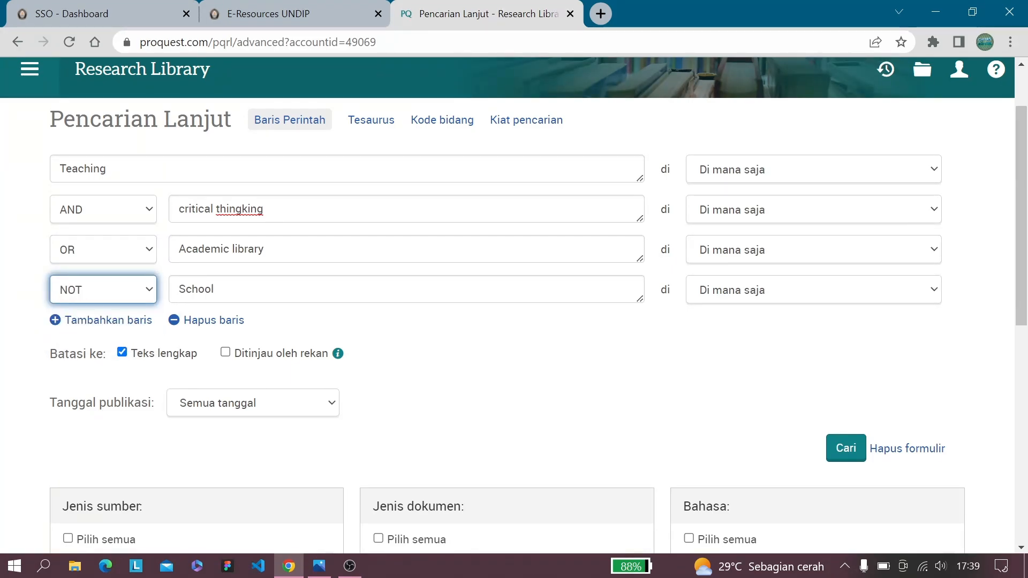
Limit the publication date (Tanggal publikasi) to the last three years (3 tahun terakhir)
{"action": "scroll", "coordinate": [482, 316], "scroll_direction": "down", "scroll_amount": 2}
{"action": "scroll", "coordinate": [422, 328], "scroll_direction": "up", "scroll_amount": 2}
{"action": "scroll", "coordinate": [412, 340], "scroll_direction": "down", "scroll_amount": 1}
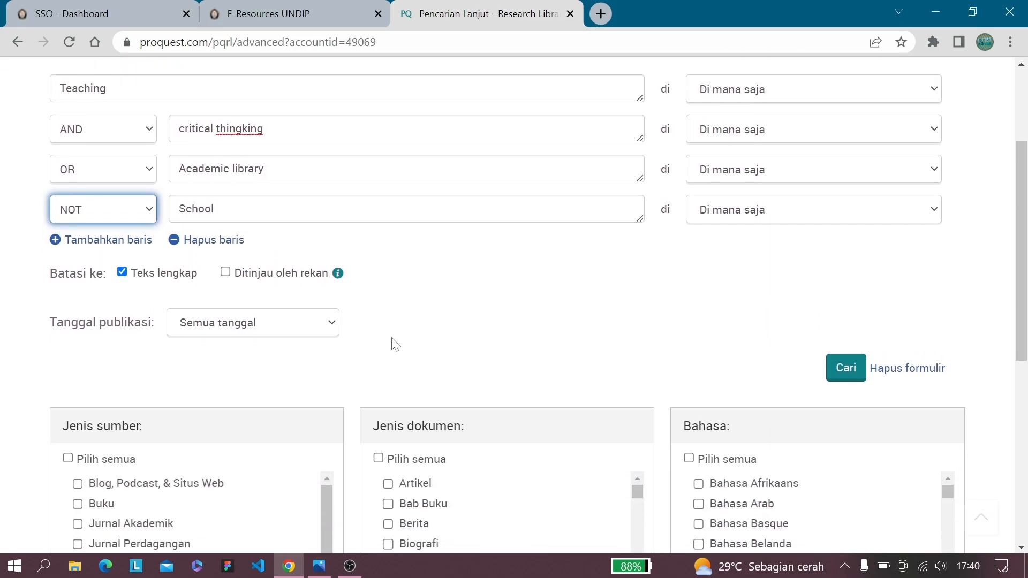
{"action": "left_click", "coordinate": [332, 322]}
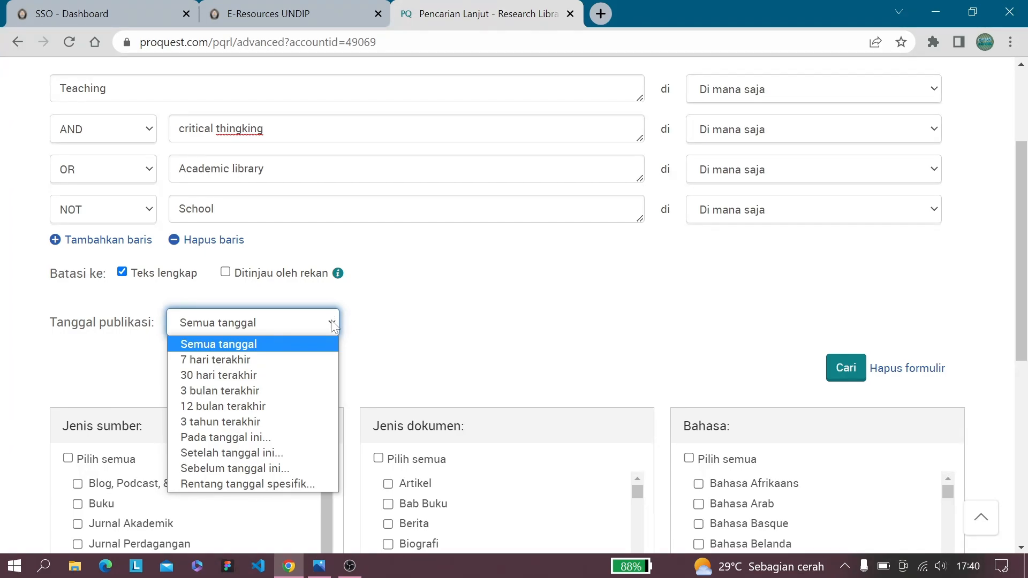
{"action": "left_click", "coordinate": [262, 428]}
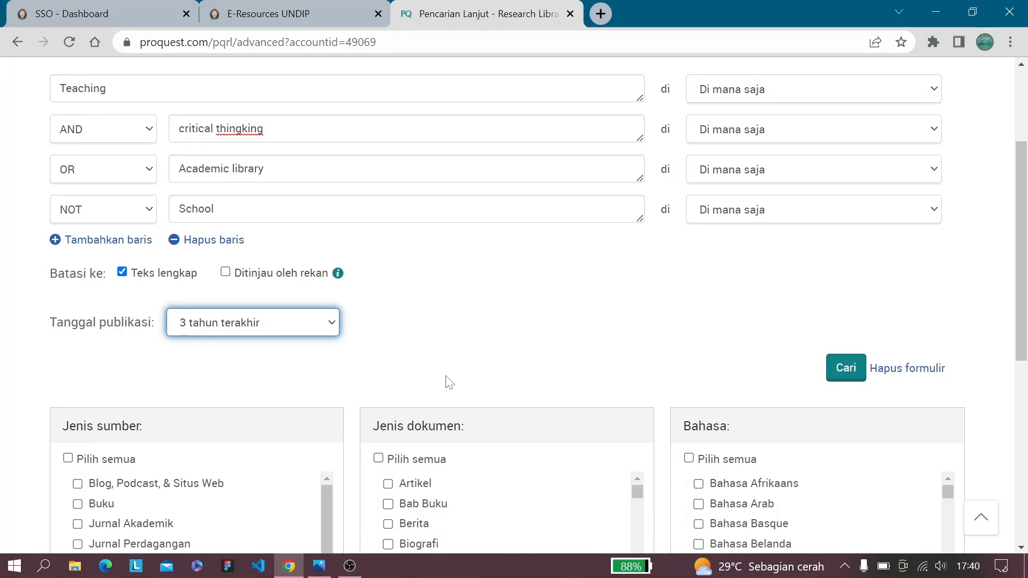
Restrict the source type to Jurnal Akademik and the document type to Artikel
{"action": "scroll", "coordinate": [454, 388], "scroll_direction": "down", "scroll_amount": 3}
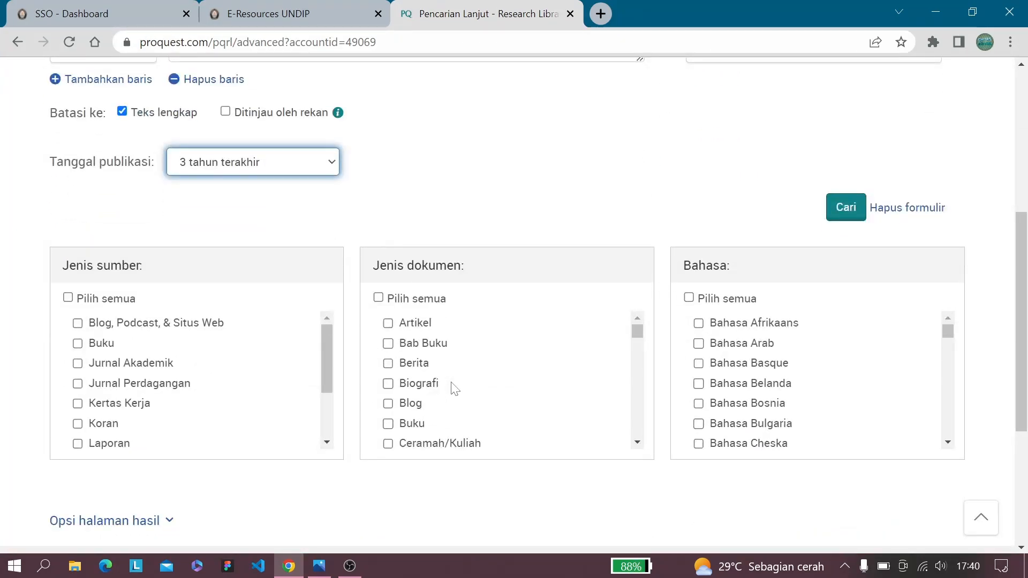
{"action": "scroll", "coordinate": [248, 252], "scroll_direction": "up", "scroll_amount": 1}
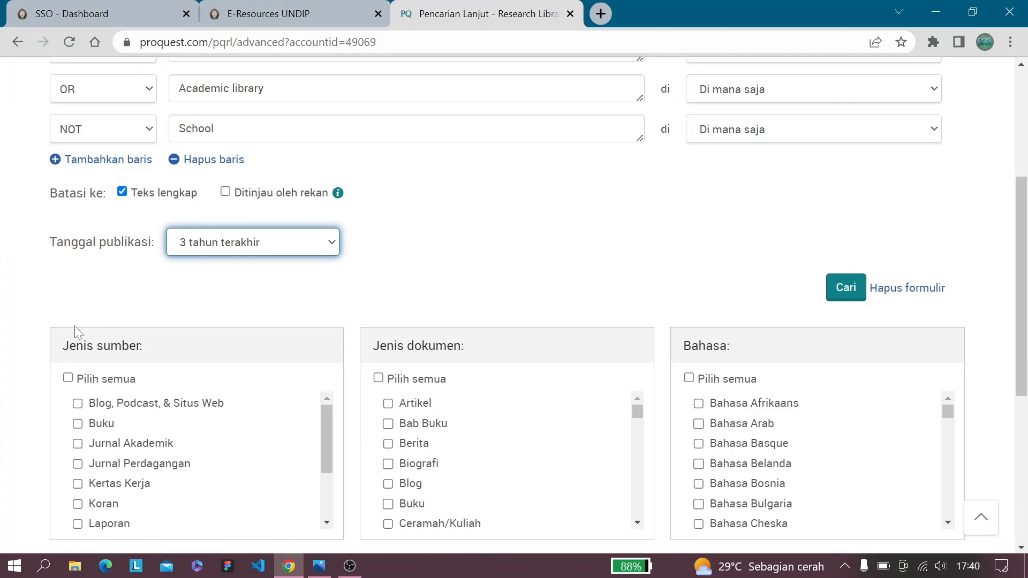
{"action": "scroll", "coordinate": [80, 362], "scroll_direction": "down", "scroll_amount": 1}
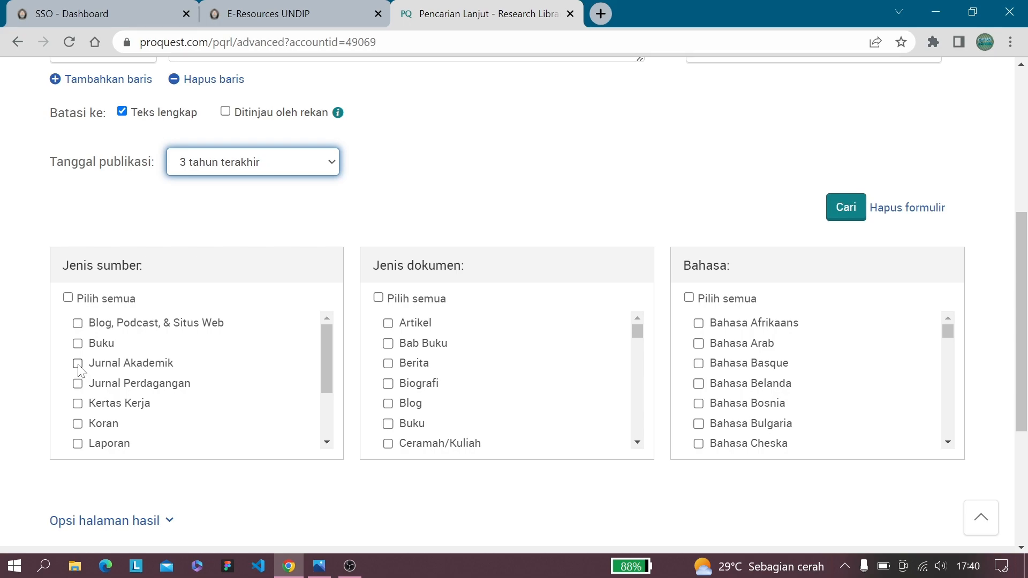
{"action": "left_click", "coordinate": [78, 366]}
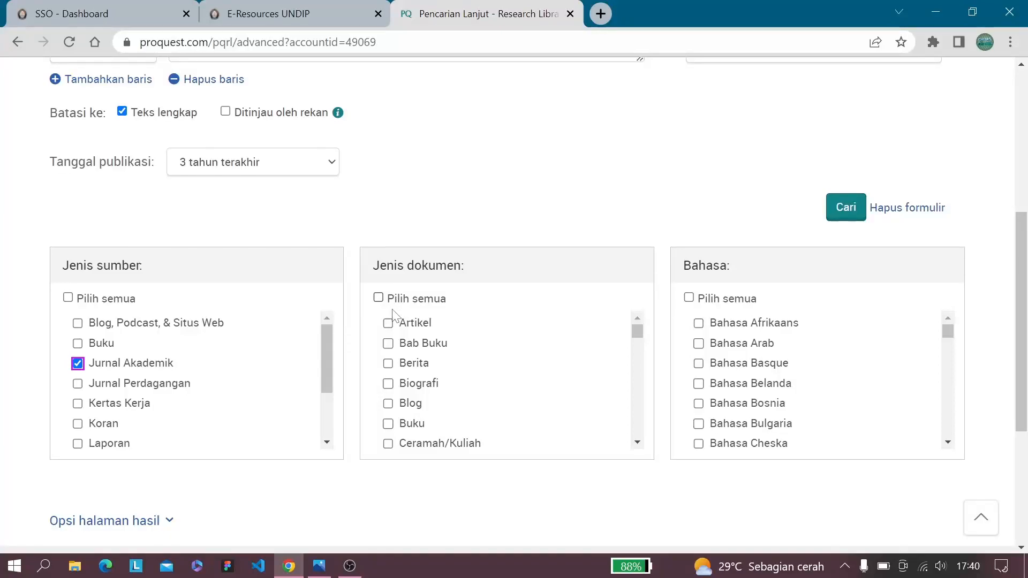
{"action": "left_click", "coordinate": [390, 325]}
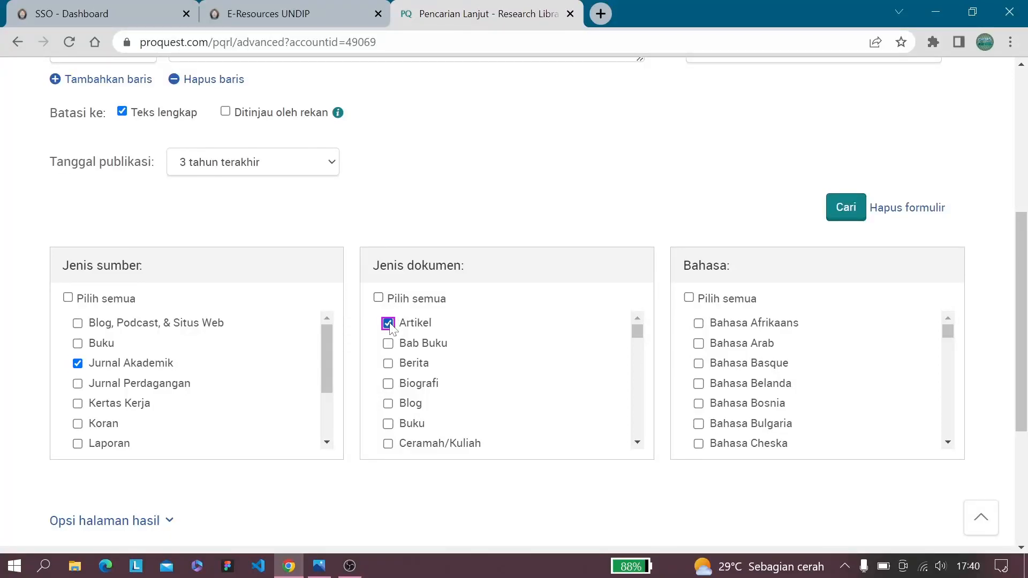
Restrict the language filter (Bahasa) to Bahasa Inggris
{"action": "scroll", "coordinate": [743, 329], "scroll_direction": "down", "scroll_amount": 1}
{"action": "scroll", "coordinate": [742, 329], "scroll_direction": "down", "scroll_amount": 3}
{"action": "scroll", "coordinate": [739, 327], "scroll_direction": "up", "scroll_amount": 4}
{"action": "scroll", "coordinate": [712, 324], "scroll_direction": "down", "scroll_amount": 8}
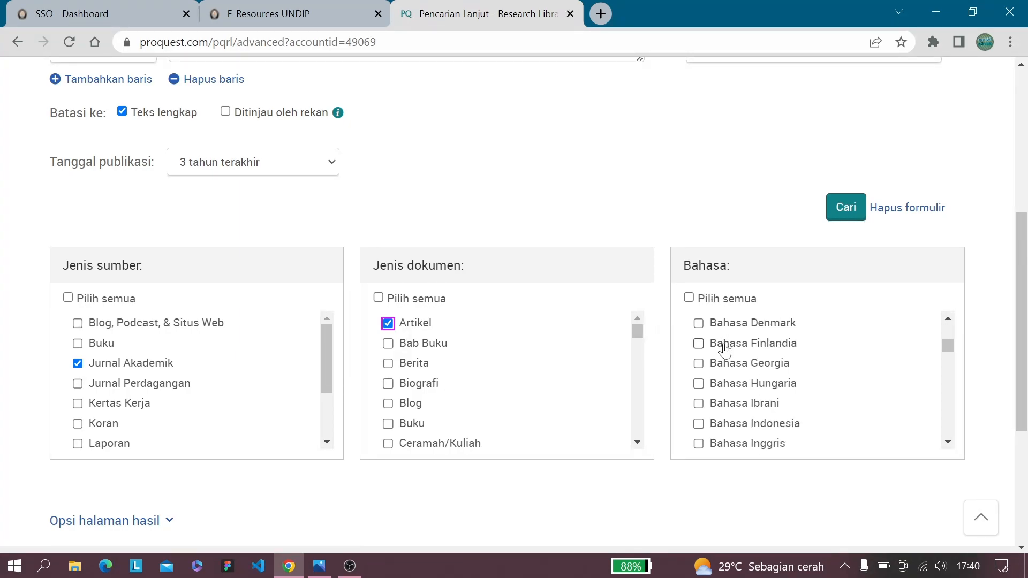
{"action": "scroll", "coordinate": [725, 356], "scroll_direction": "down", "scroll_amount": 3}
{"action": "left_click", "coordinate": [699, 363]}
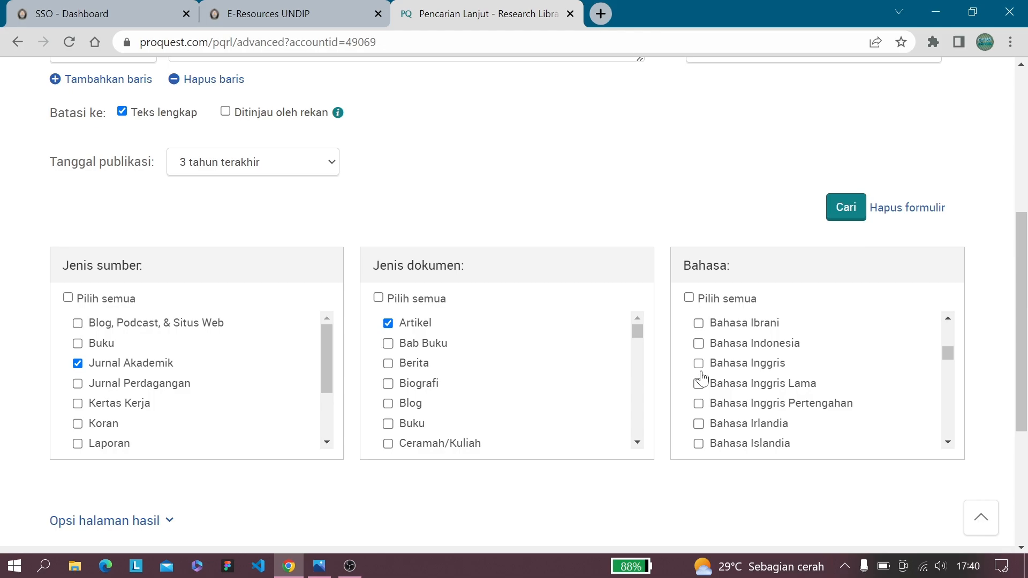
Review the selected source, document and language filters together with the completed query rows of the form
{"action": "scroll", "coordinate": [611, 266], "scroll_direction": "up", "scroll_amount": 2}
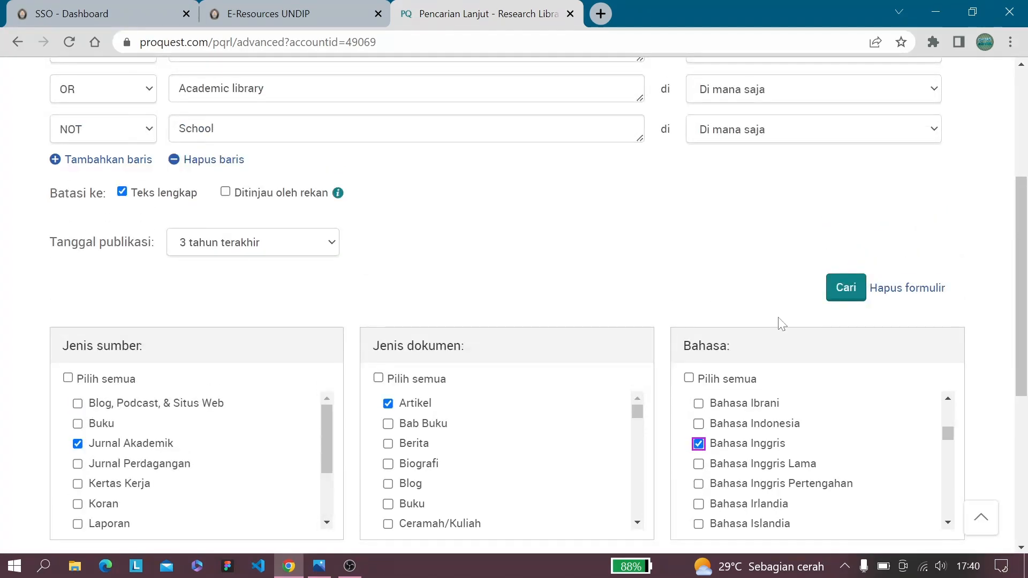
{"action": "scroll", "coordinate": [780, 321], "scroll_direction": "down", "scroll_amount": 2}
{"action": "scroll", "coordinate": [602, 352], "scroll_direction": "down", "scroll_amount": 4}
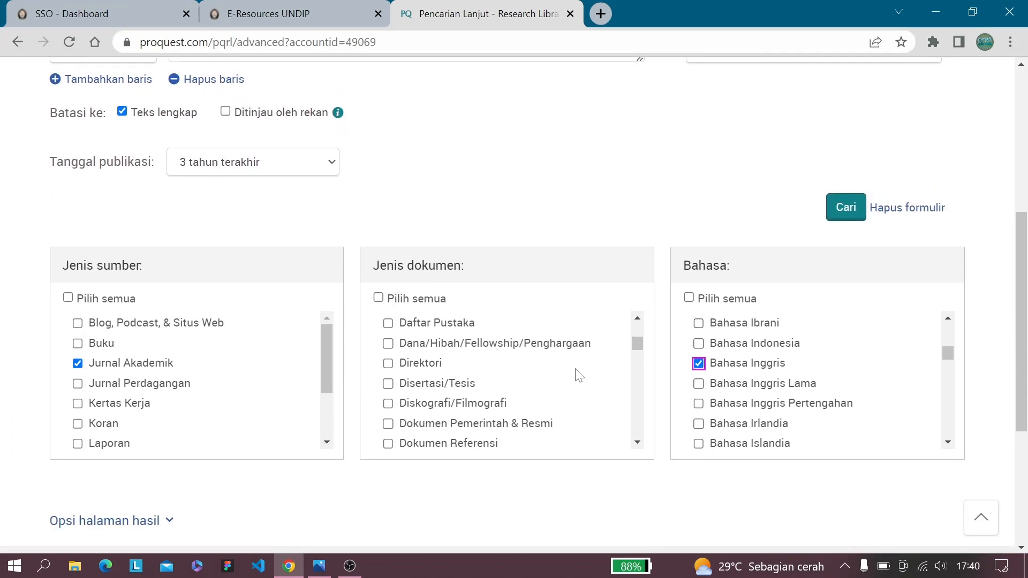
{"action": "scroll", "coordinate": [532, 371], "scroll_direction": "up", "scroll_amount": 4}
{"action": "scroll", "coordinate": [440, 517], "scroll_direction": "down", "scroll_amount": 3}
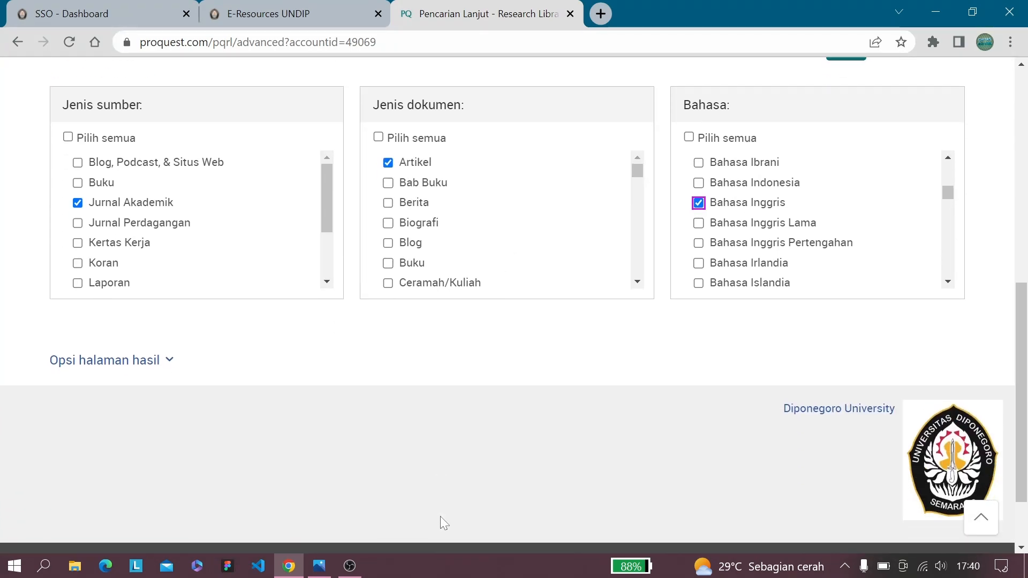
{"action": "scroll", "coordinate": [446, 519], "scroll_direction": "up", "scroll_amount": 8}
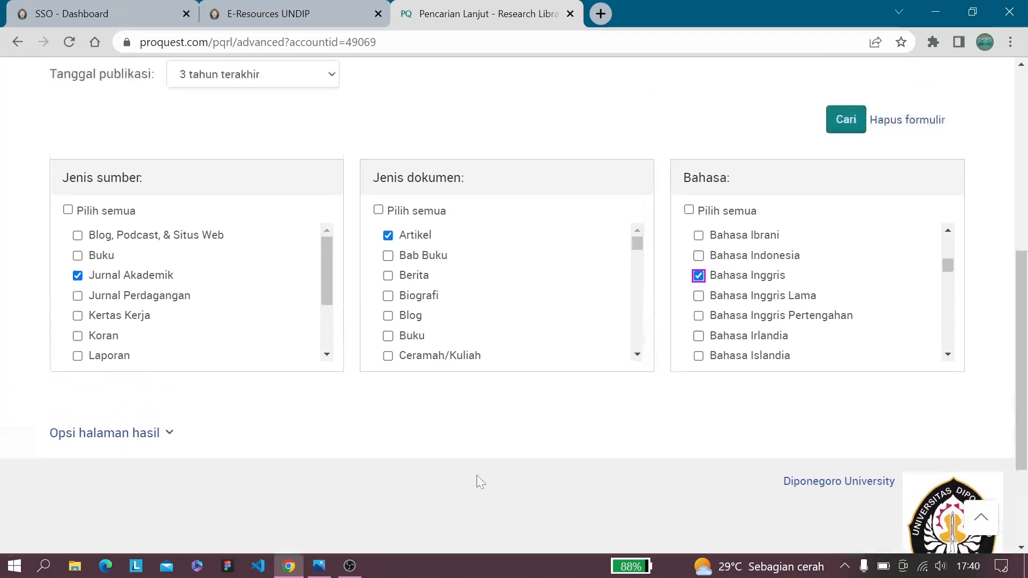
{"action": "scroll", "coordinate": [536, 403], "scroll_direction": "down", "scroll_amount": 2}
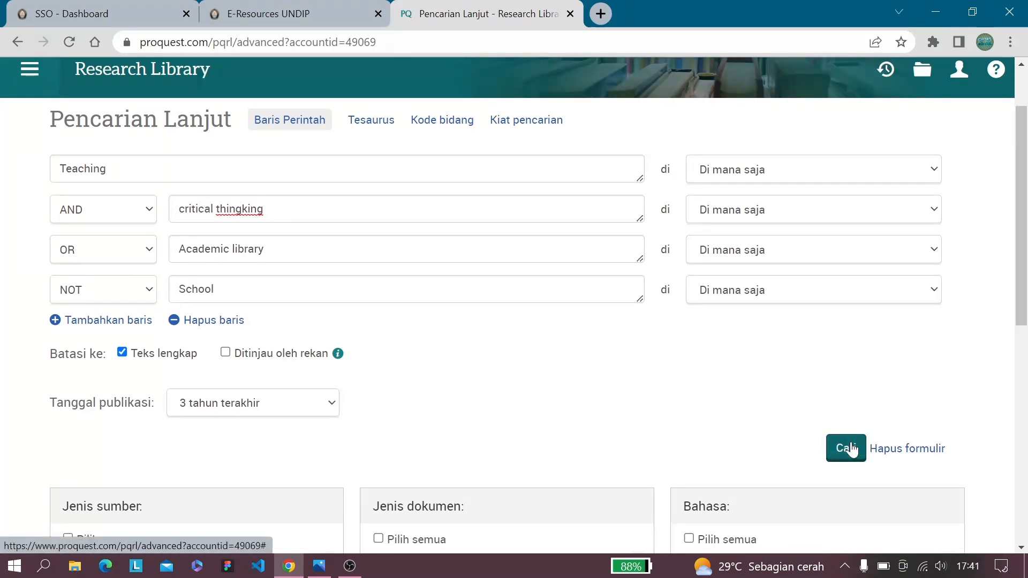
Run the advanced search with the completed query rows and filters, and look over the first results
{"action": "left_click", "coordinate": [851, 449]}
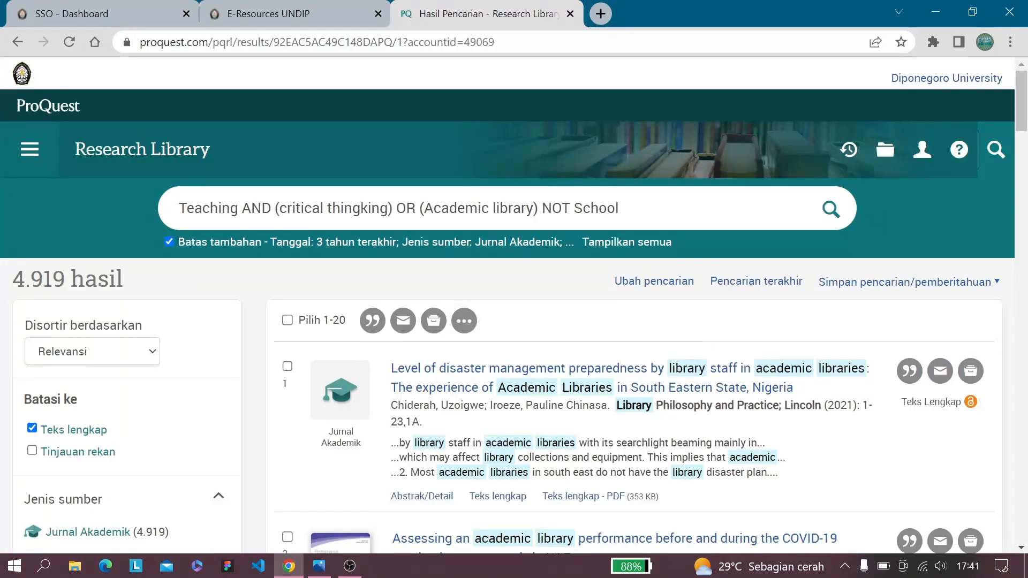
{"action": "scroll", "coordinate": [247, 252], "scroll_direction": "down", "scroll_amount": 1}
{"action": "scroll", "coordinate": [246, 251], "scroll_direction": "up", "scroll_amount": 1}
{"action": "scroll", "coordinate": [97, 311], "scroll_direction": "down", "scroll_amount": 1}
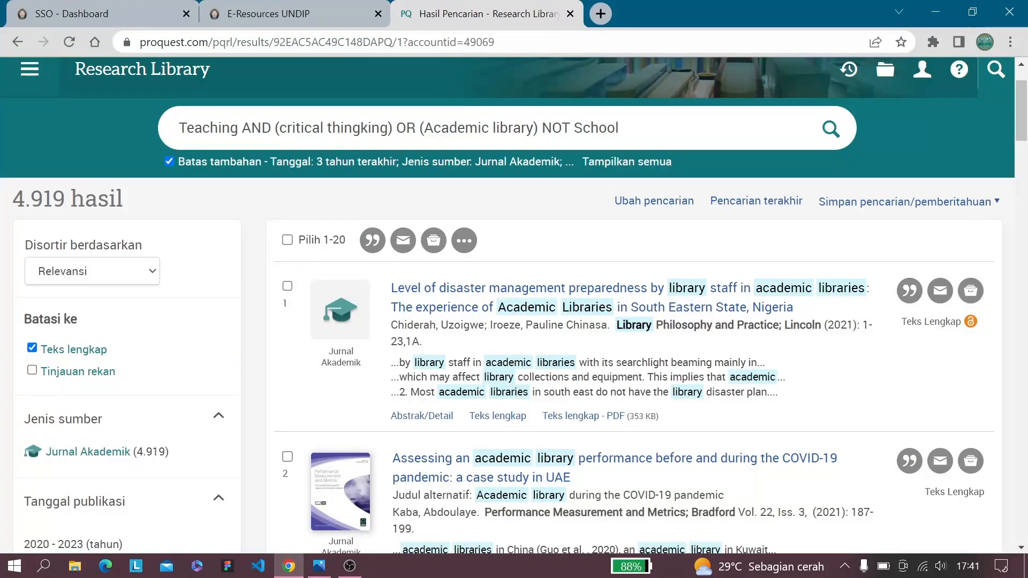
{"action": "scroll", "coordinate": [230, 193], "scroll_direction": "down", "scroll_amount": 1}
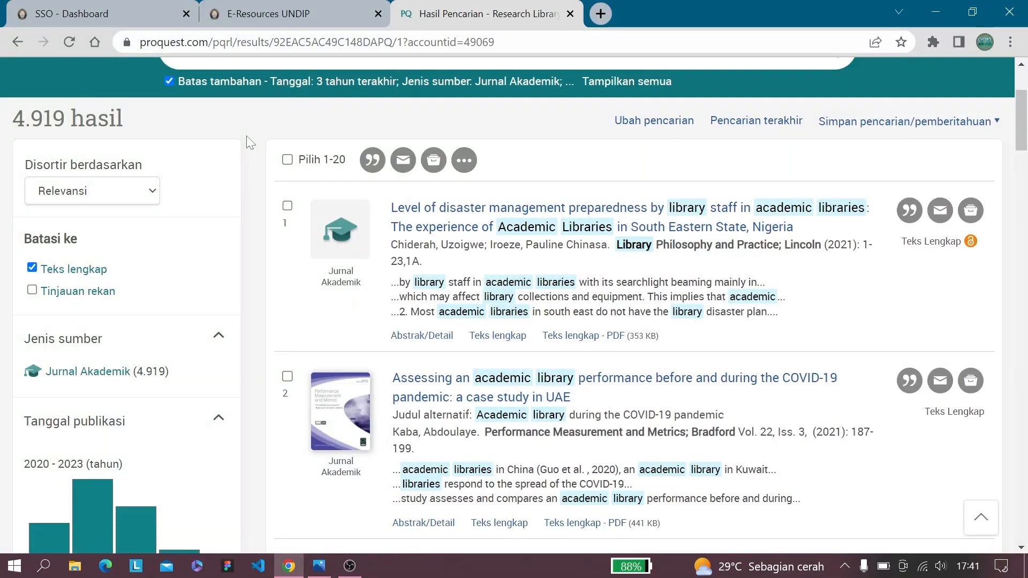
{"action": "scroll", "coordinate": [284, 180], "scroll_direction": "down", "scroll_amount": 1}
{"action": "scroll", "coordinate": [308, 188], "scroll_direction": "up", "scroll_amount": 1}
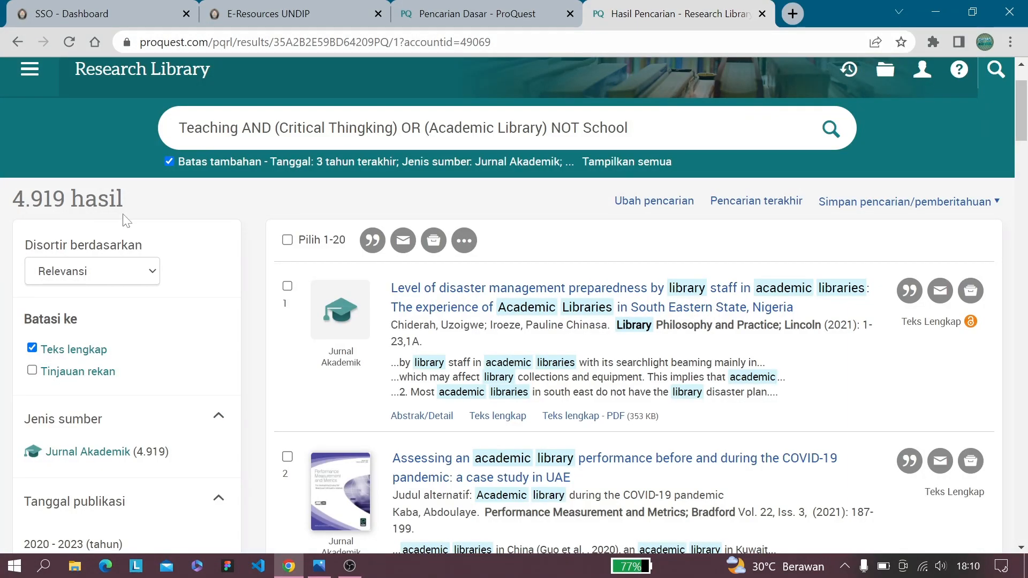
Examine the result list and the available filter categories, from source type and publication date down to database
{"action": "scroll", "coordinate": [181, 271], "scroll_direction": "down", "scroll_amount": 6}
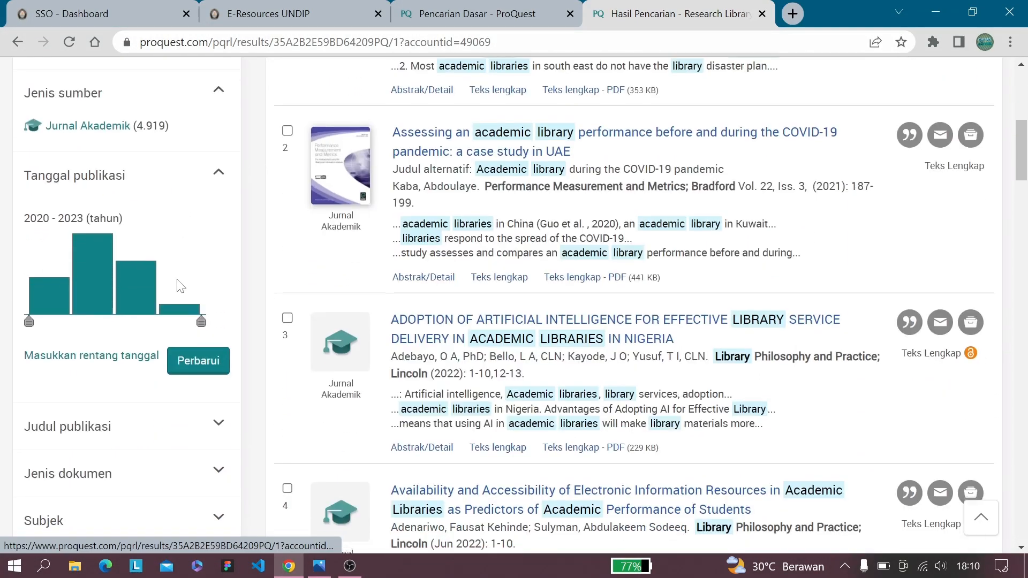
{"action": "scroll", "coordinate": [179, 289], "scroll_direction": "down", "scroll_amount": 3}
{"action": "scroll", "coordinate": [177, 291], "scroll_direction": "up", "scroll_amount": 9}
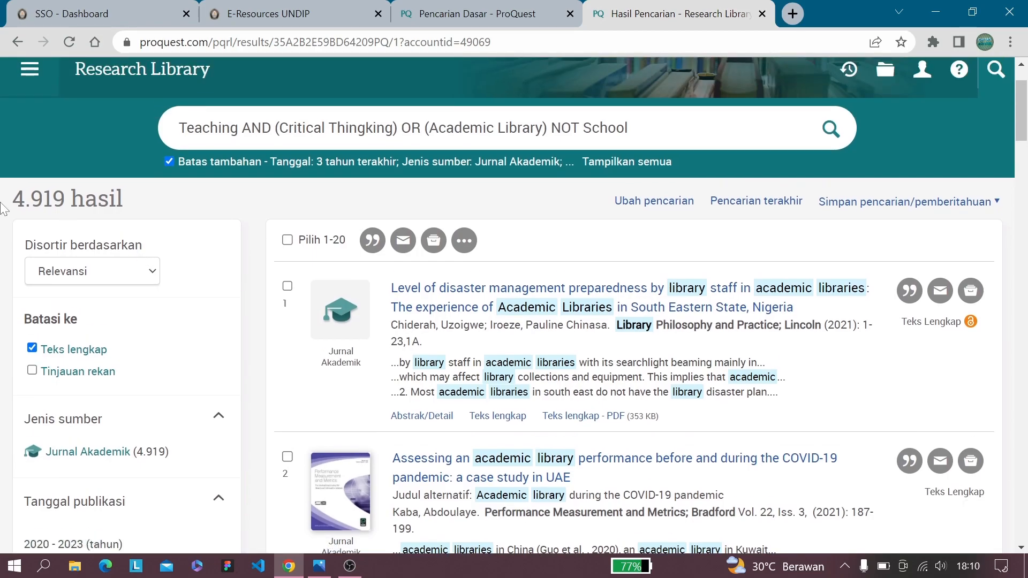
{"action": "scroll", "coordinate": [110, 290], "scroll_direction": "down", "scroll_amount": 4}
{"action": "scroll", "coordinate": [110, 290], "scroll_direction": "up", "scroll_amount": 4}
{"action": "scroll", "coordinate": [109, 289], "scroll_direction": "down", "scroll_amount": 3}
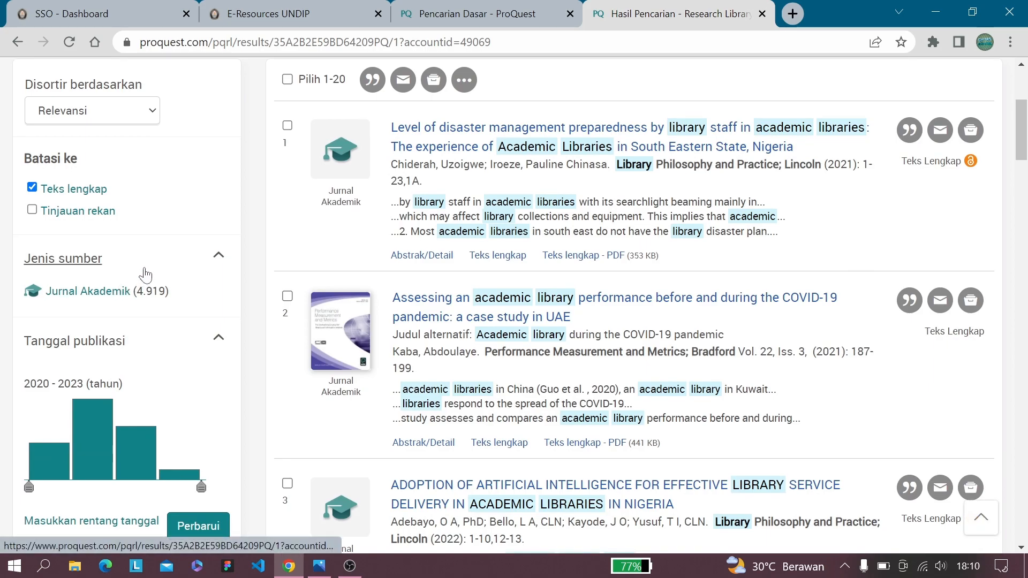
{"action": "scroll", "coordinate": [151, 222], "scroll_direction": "up", "scroll_amount": 2}
{"action": "scroll", "coordinate": [155, 230], "scroll_direction": "down", "scroll_amount": 2}
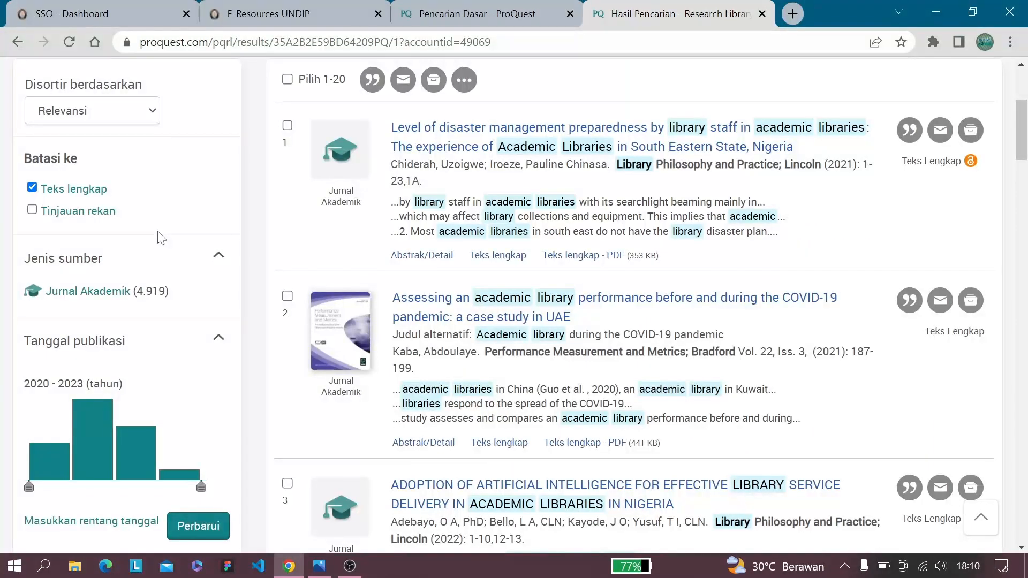
{"action": "scroll", "coordinate": [141, 215], "scroll_direction": "down", "scroll_amount": 5}
{"action": "scroll", "coordinate": [142, 215], "scroll_direction": "up", "scroll_amount": 5}
{"action": "scroll", "coordinate": [19, 161], "scroll_direction": "up", "scroll_amount": 2}
{"action": "scroll", "coordinate": [129, 185], "scroll_direction": "down", "scroll_amount": 8}
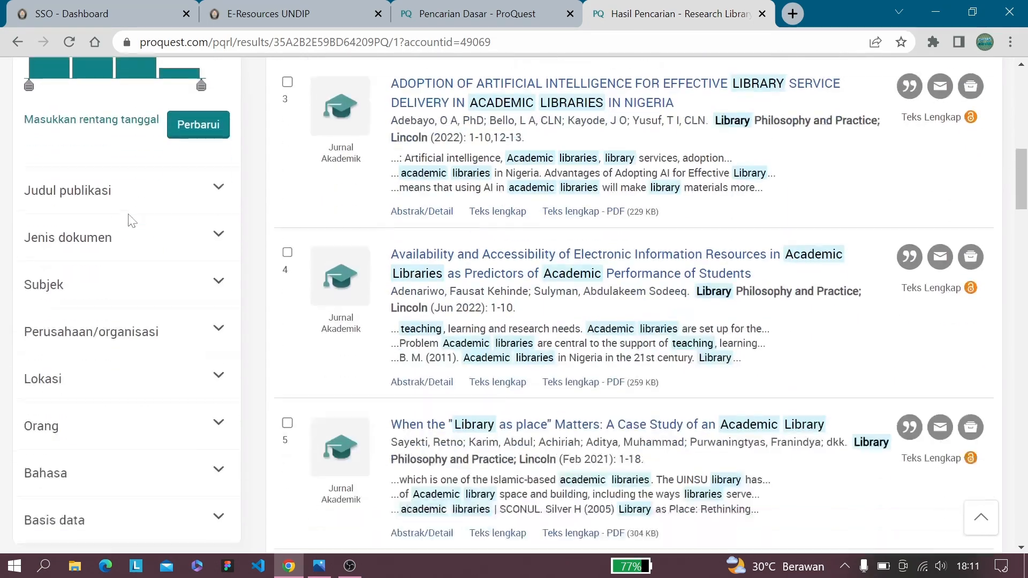
Expand the database filter (Basis data) and open its full list of include and exclude options
{"action": "scroll", "coordinate": [131, 228], "scroll_direction": "down", "scroll_amount": 2}
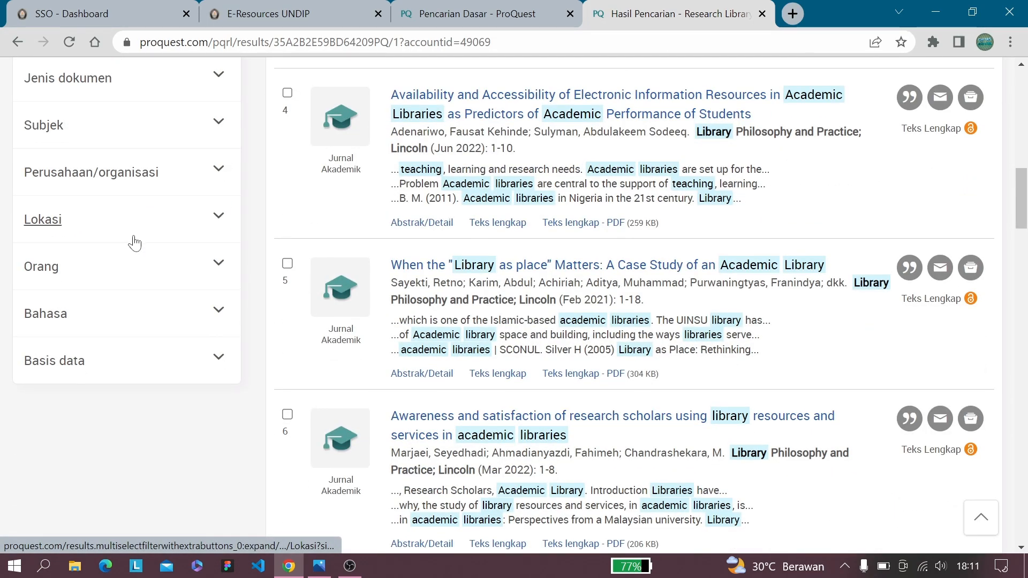
{"action": "left_click", "coordinate": [221, 445]}
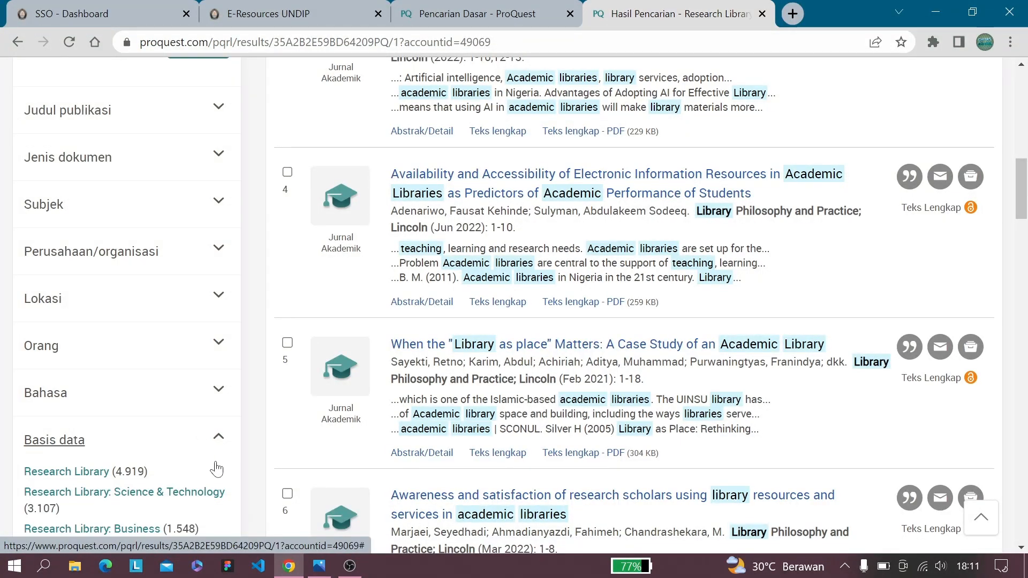
{"action": "scroll", "coordinate": [163, 458], "scroll_direction": "down", "scroll_amount": 3}
{"action": "scroll", "coordinate": [163, 459], "scroll_direction": "down", "scroll_amount": 1}
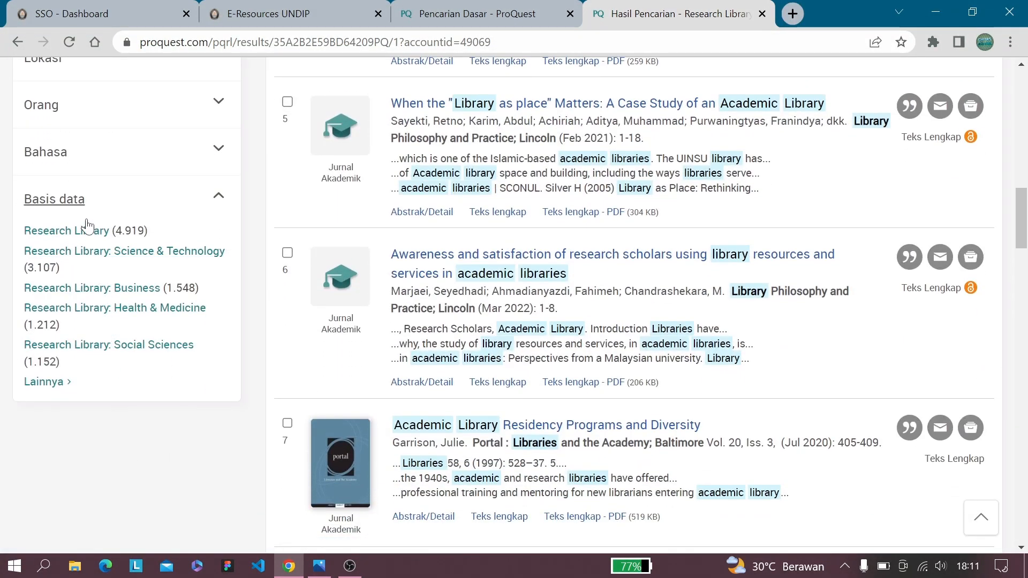
{"action": "left_click", "coordinate": [57, 385]}
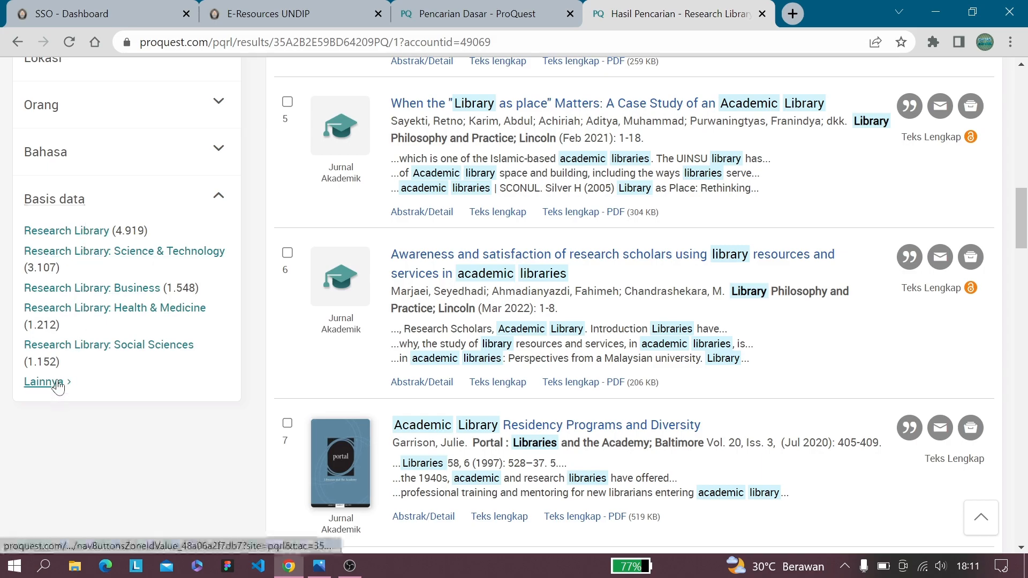
{"action": "scroll", "coordinate": [563, 214], "scroll_direction": "down", "scroll_amount": 1}
{"action": "scroll", "coordinate": [564, 215], "scroll_direction": "up", "scroll_amount": 1}
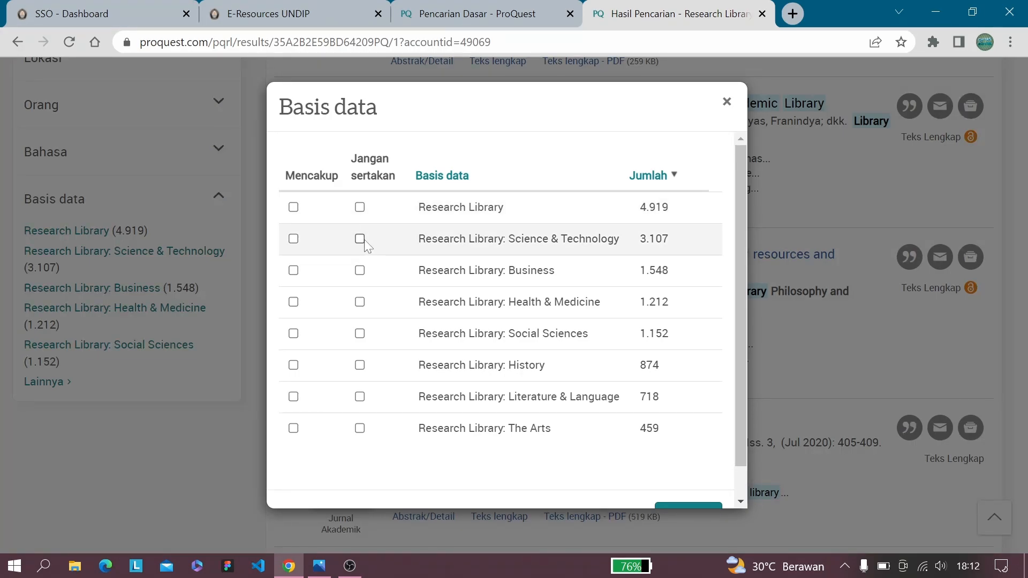
Exclude the Research Library databases Business, Health & Medicine, History and The Arts from the results, and apply the filter
{"action": "left_click", "coordinate": [361, 271]}
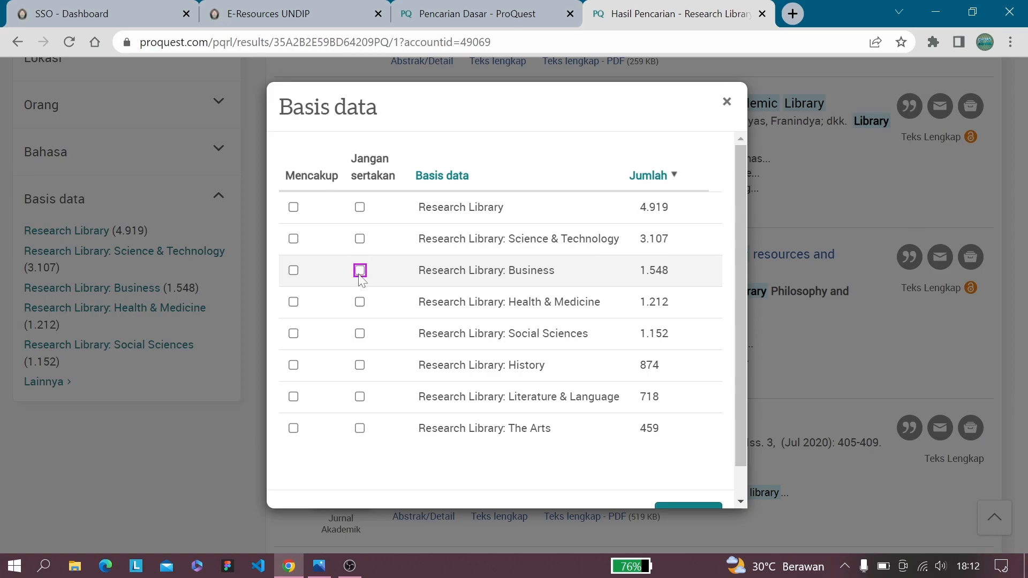
{"action": "left_click", "coordinate": [360, 303]}
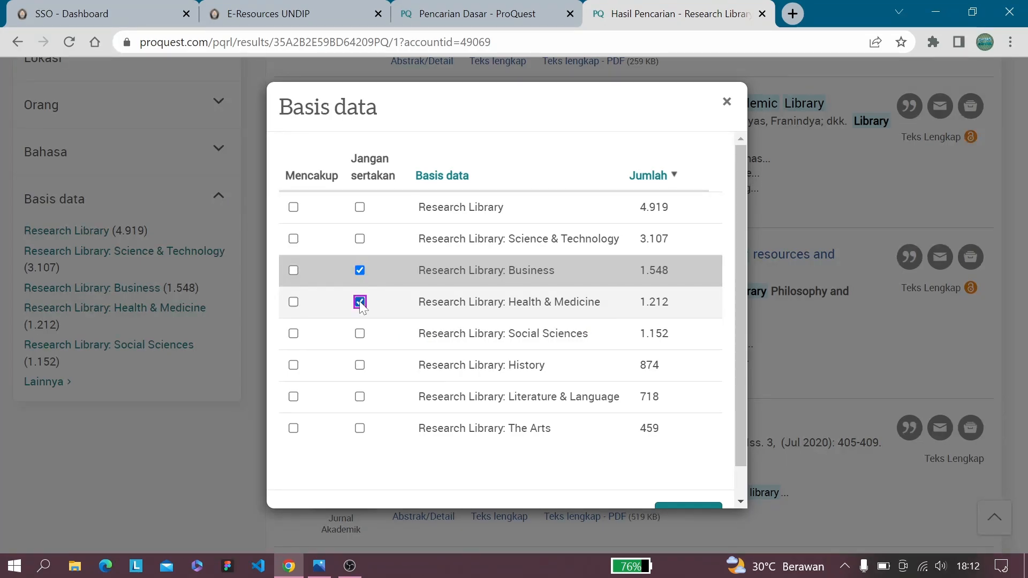
{"action": "left_click", "coordinate": [360, 365]}
{"action": "scroll", "coordinate": [364, 371], "scroll_direction": "down", "scroll_amount": 1}
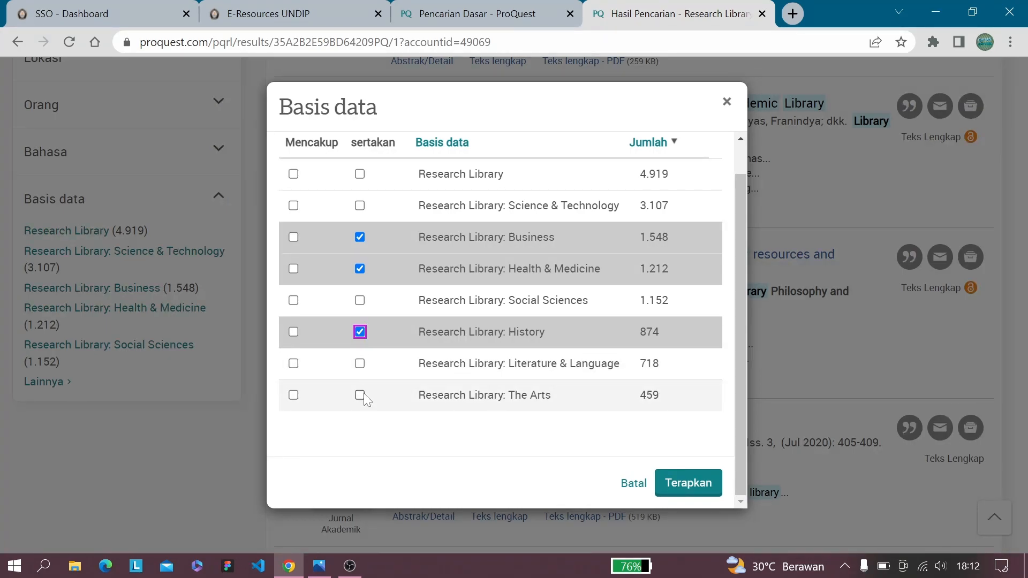
{"action": "left_click", "coordinate": [360, 399]}
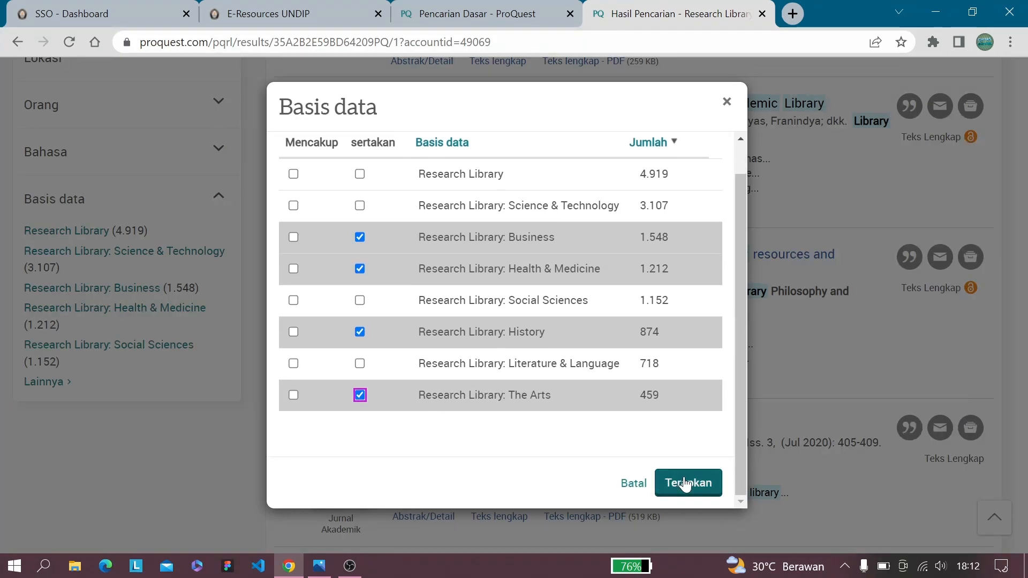
{"action": "left_click", "coordinate": [685, 483]}
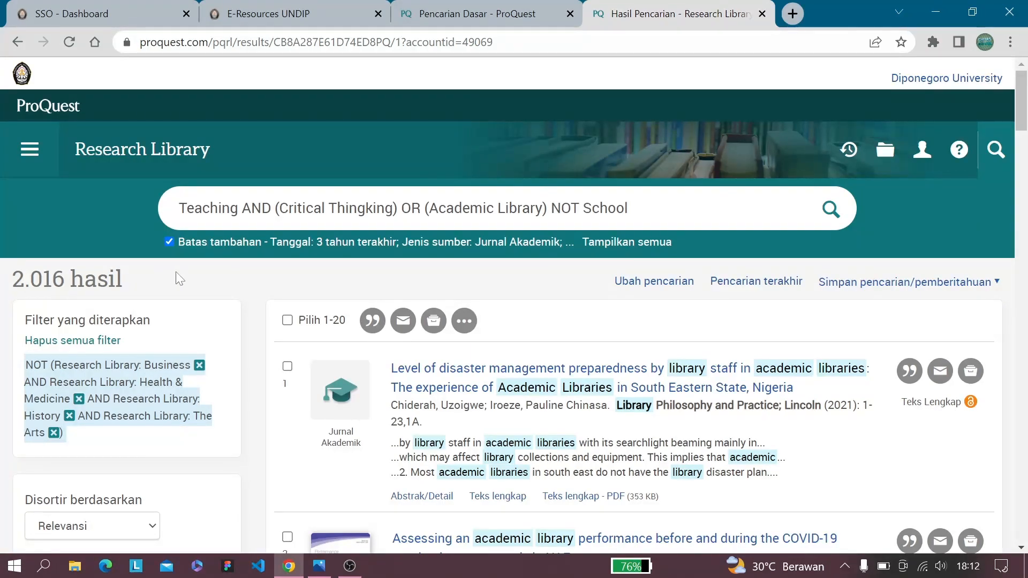
Check the applied database exclusions and reopen the current search for modification (Ubah pencarian)
{"action": "scroll", "coordinate": [177, 276], "scroll_direction": "down", "scroll_amount": 1}
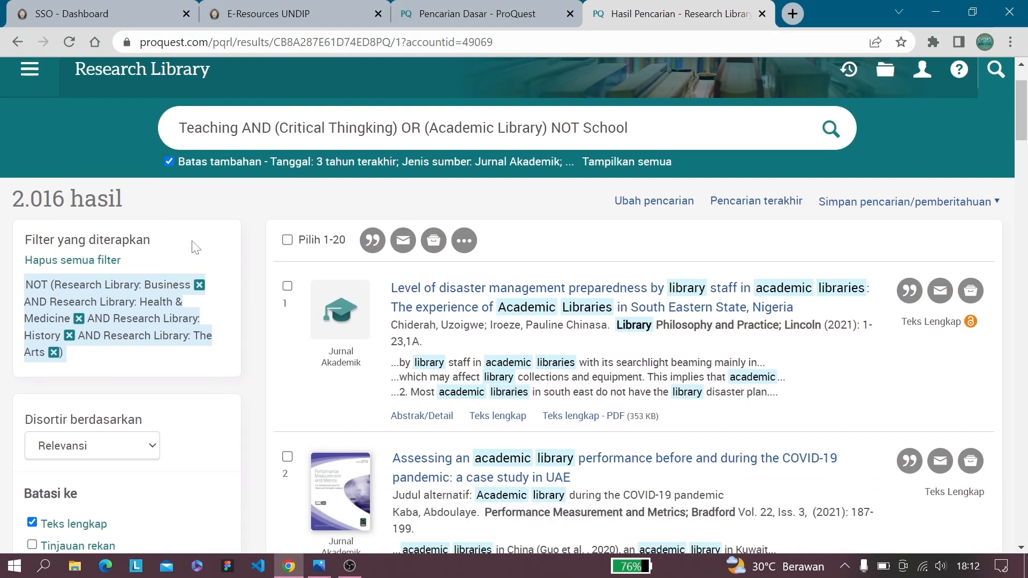
{"action": "scroll", "coordinate": [192, 241], "scroll_direction": "down", "scroll_amount": 1}
{"action": "scroll", "coordinate": [191, 241], "scroll_direction": "up", "scroll_amount": 1}
{"action": "scroll", "coordinate": [73, 220], "scroll_direction": "down", "scroll_amount": 1}
{"action": "scroll", "coordinate": [161, 267], "scroll_direction": "up", "scroll_amount": 2}
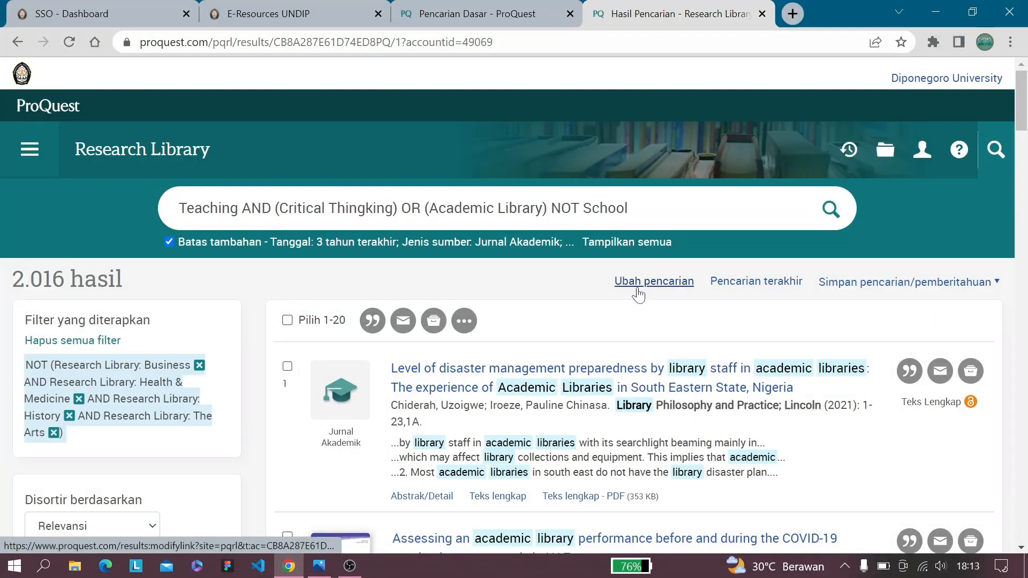
{"action": "left_click", "coordinate": [665, 283]}
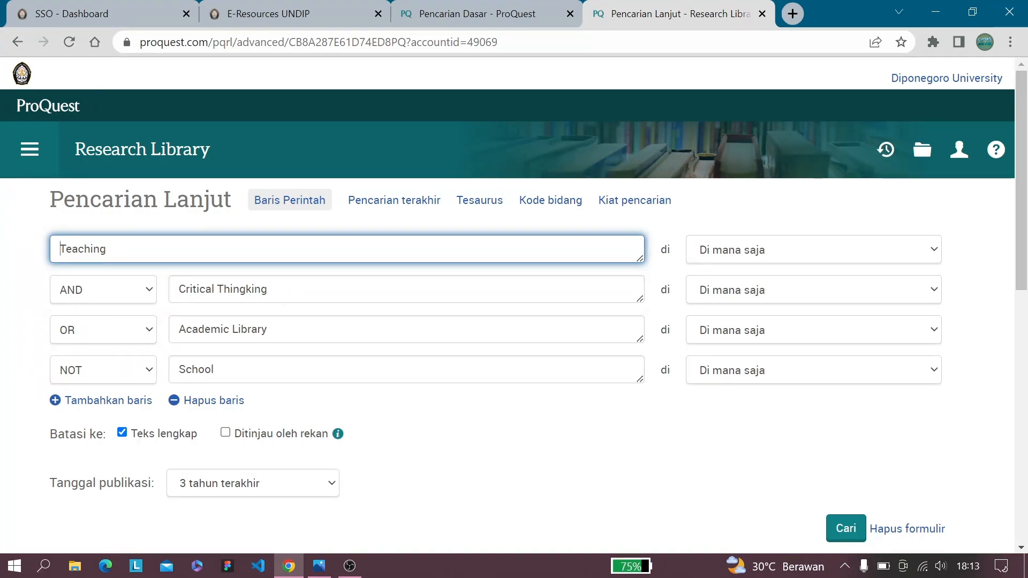
Consult the keyword alternatives in tabel.png and replace the first query term, Teaching, with Training
{"action": "left_click", "coordinate": [319, 566]}
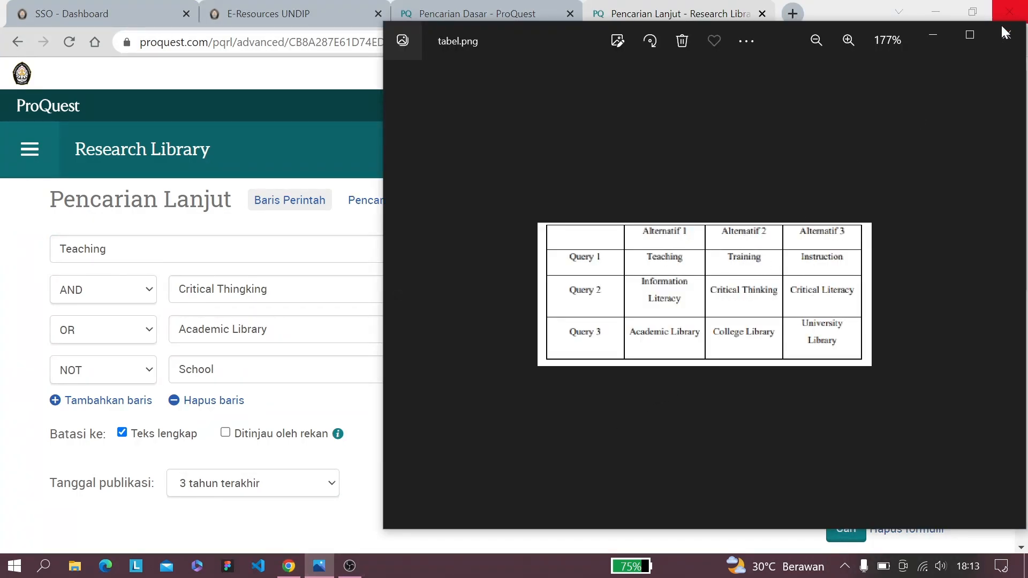
{"action": "left_click", "coordinate": [929, 35]}
{"action": "key", "text": "ctrl+a"}
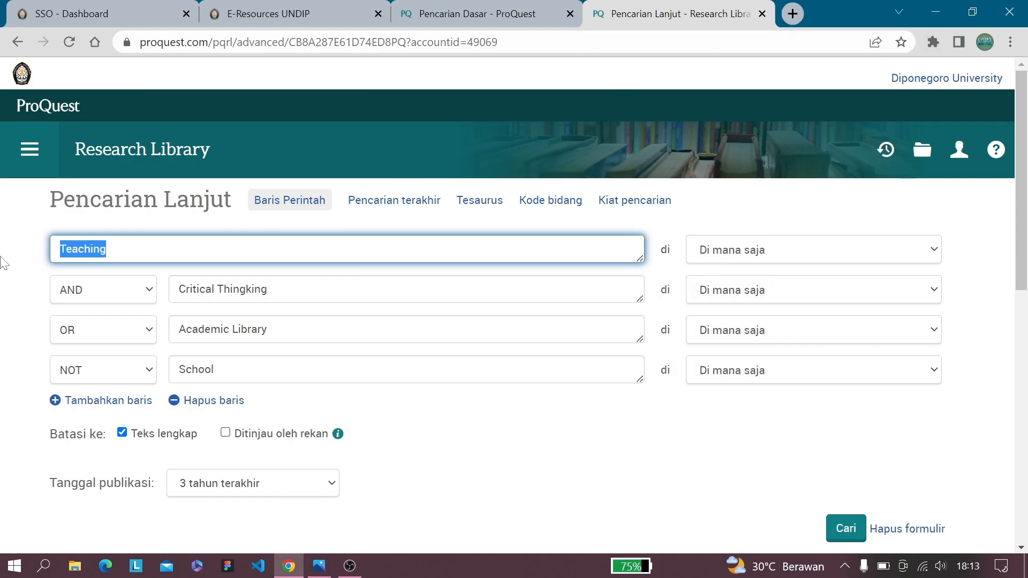
{"action": "key", "text": "BackSpace"}
{"action": "type", "text": "Trainu"}
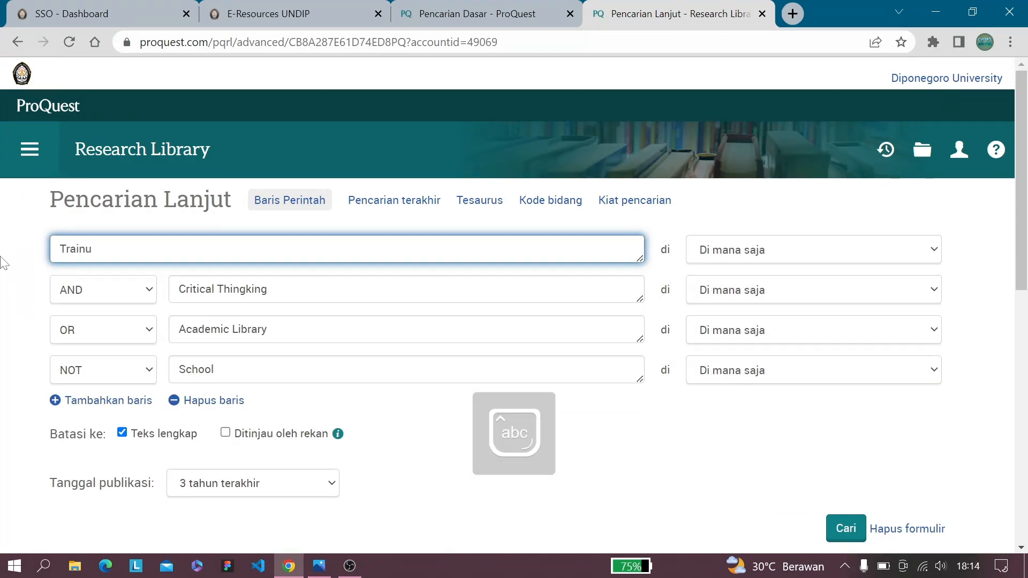
{"action": "key", "text": "BackSpace"}
{"action": "type", "text": "ing"}
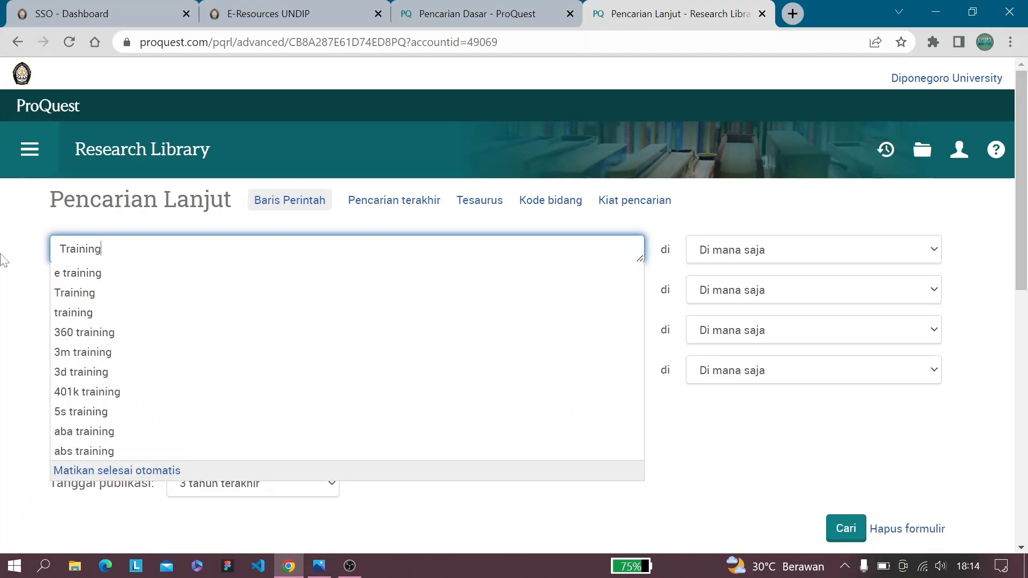
Replace the AND row's term with "Critical literacy", consulting the keyword alternatives in tabel.png
{"action": "left_click_drag", "start_coordinate": [267, 289], "coordinate": [246, 289]}
{"action": "key", "text": "ctrl+a"}
{"action": "key", "text": "BackSpace"}
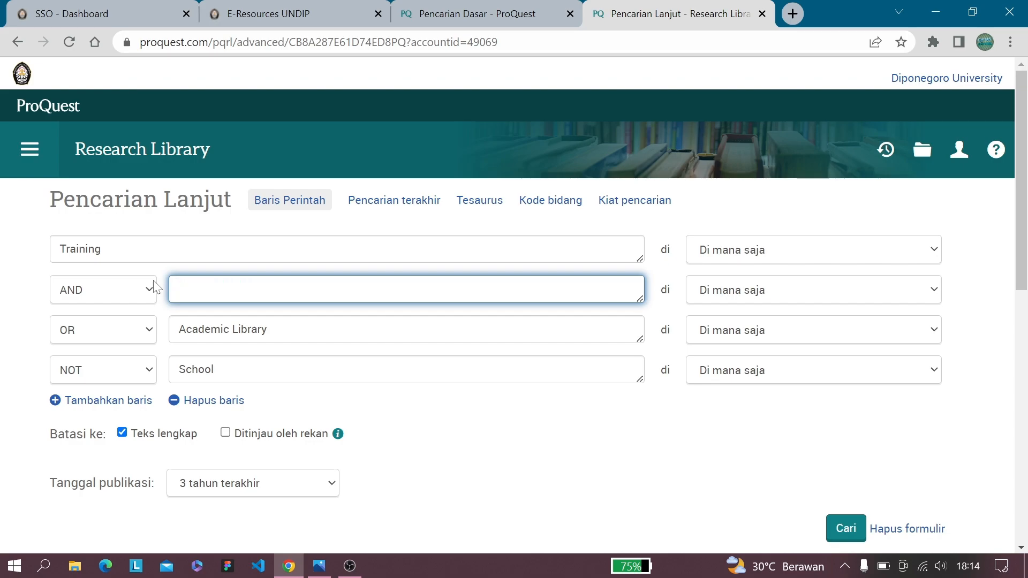
{"action": "left_click", "coordinate": [319, 566]}
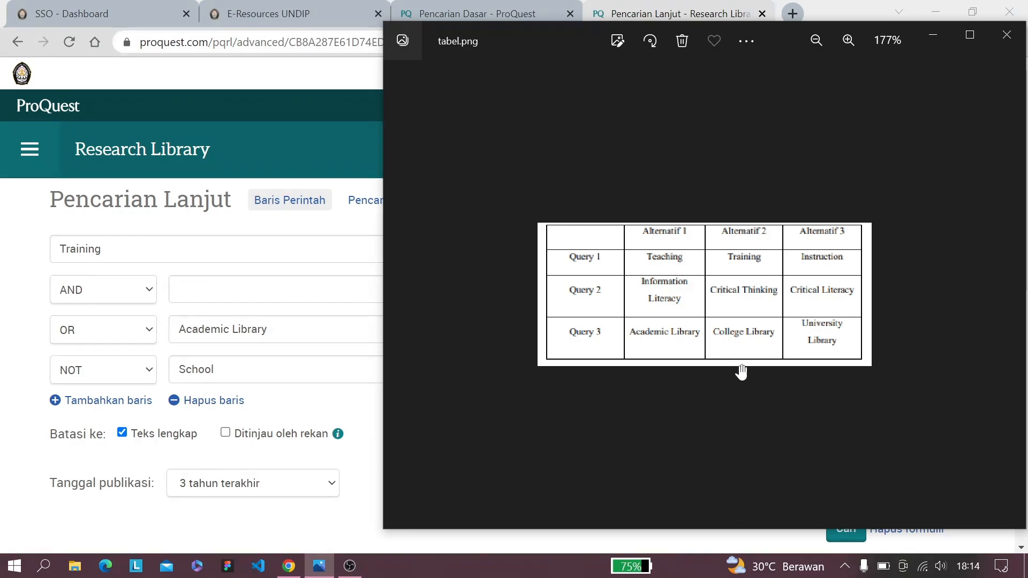
{"action": "left_click", "coordinate": [931, 34]}
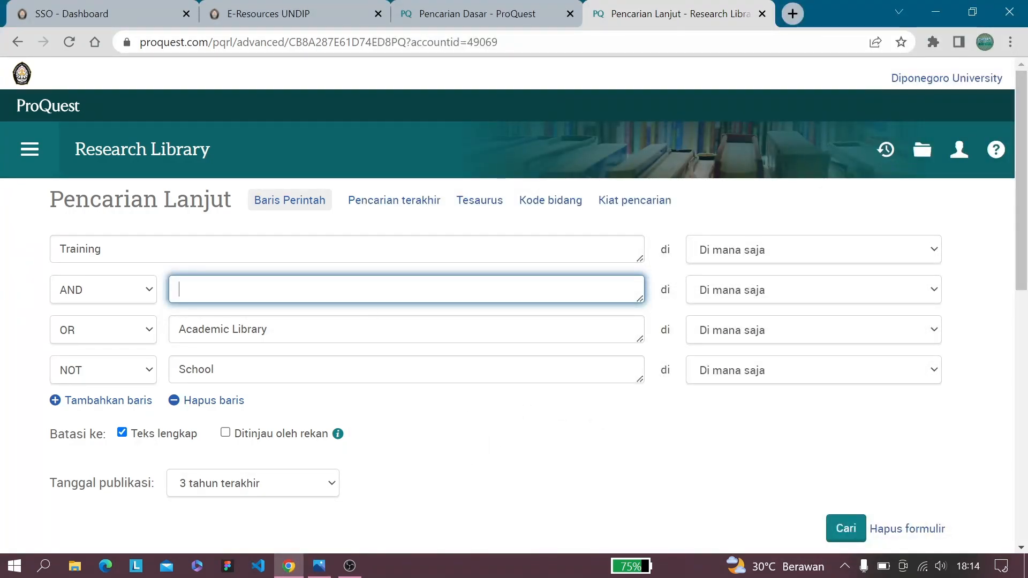
{"action": "type", "text": "Critical l"}
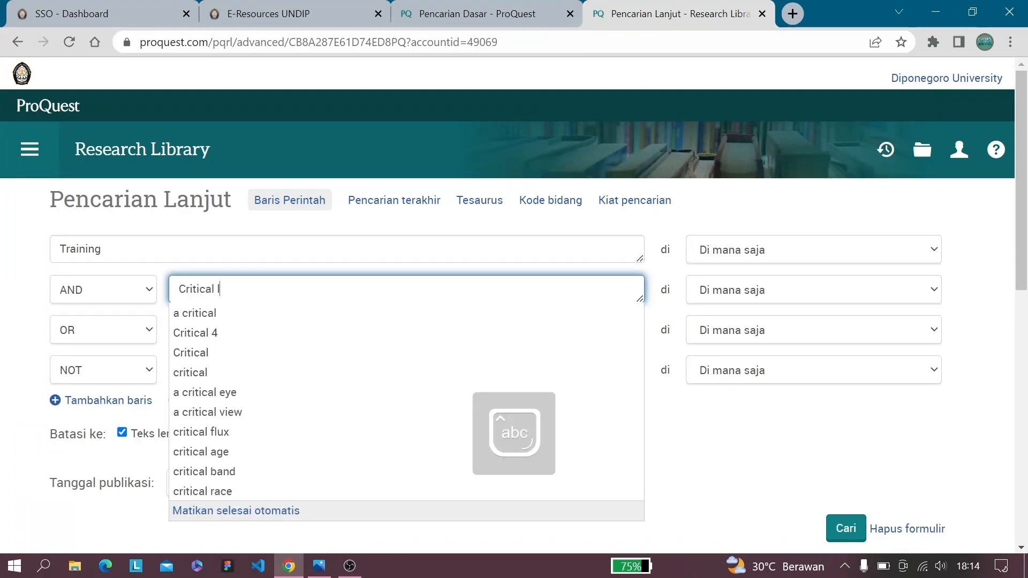
{"action": "type", "text": "itera"}
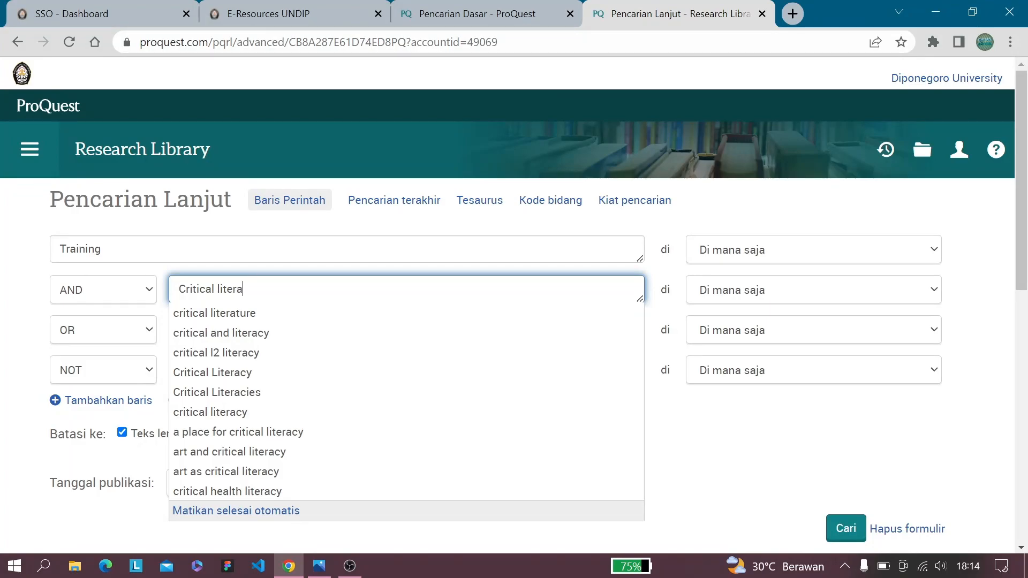
{"action": "type", "text": "cy"}
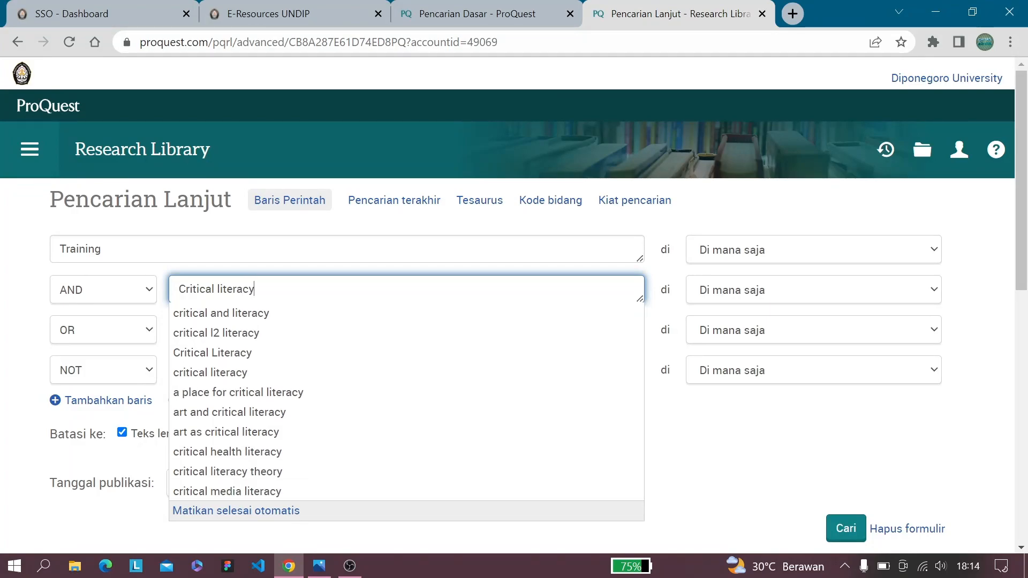
{"action": "left_click", "coordinate": [879, 486]}
Replace the OR row's term with "College library", consulting the keyword alternatives in tabel.png
{"action": "left_click", "coordinate": [236, 335]}
{"action": "left_click_drag", "start_coordinate": [267, 329], "coordinate": [159, 330]}
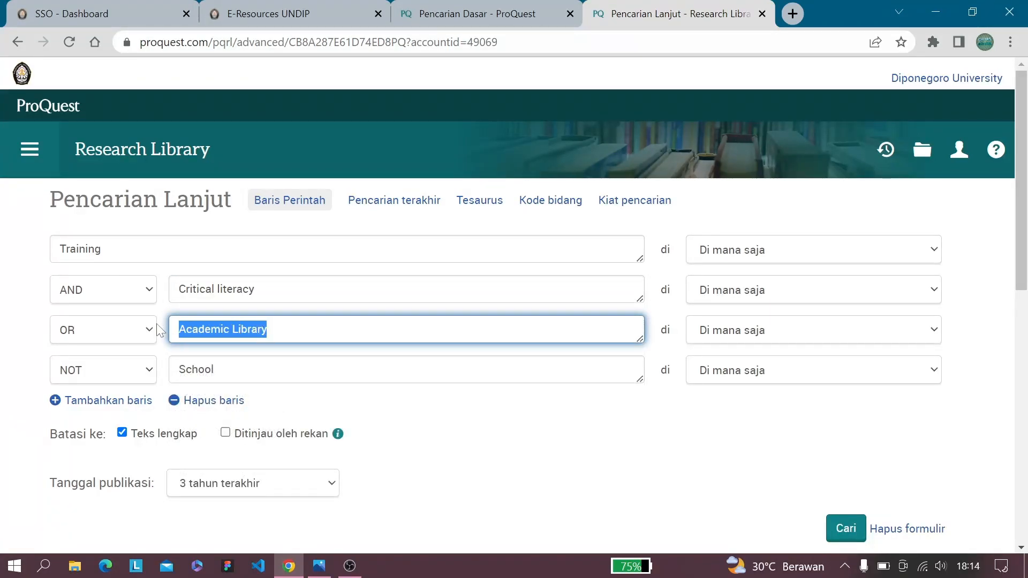
{"action": "key", "text": "BackSpace"}
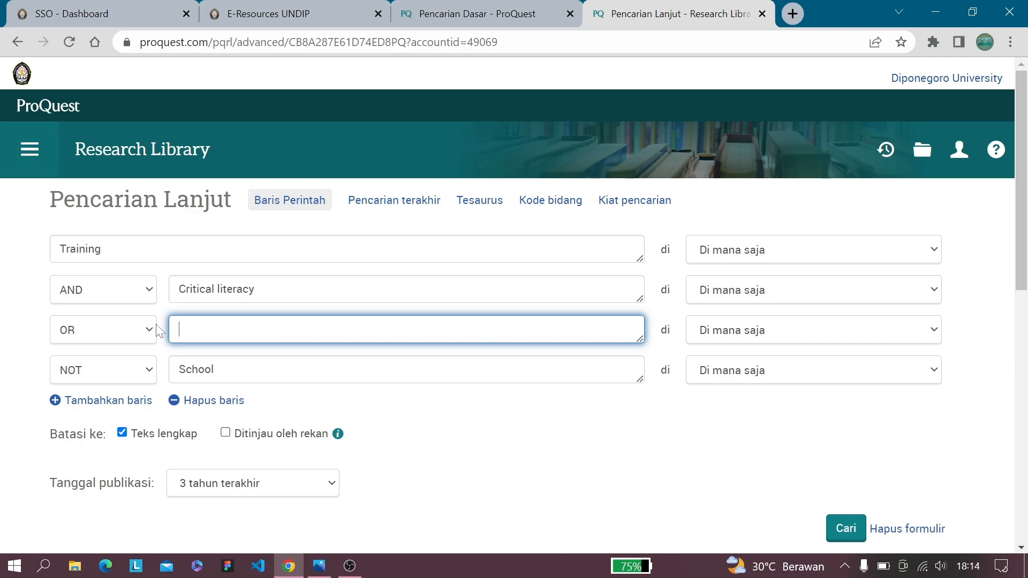
{"action": "left_click", "coordinate": [317, 568]}
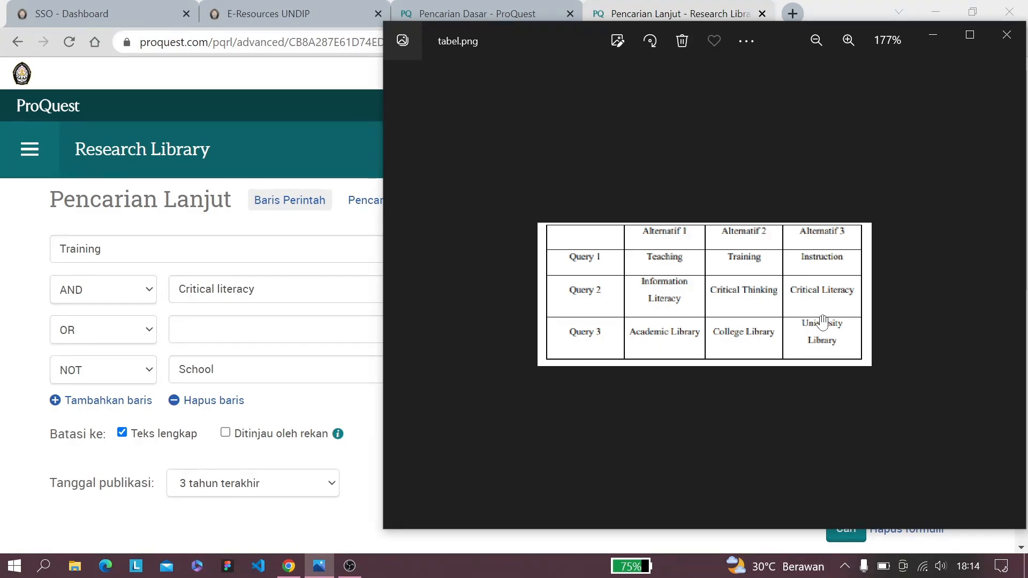
{"action": "left_click", "coordinate": [929, 37]}
{"action": "type", "text": "Colleger"}
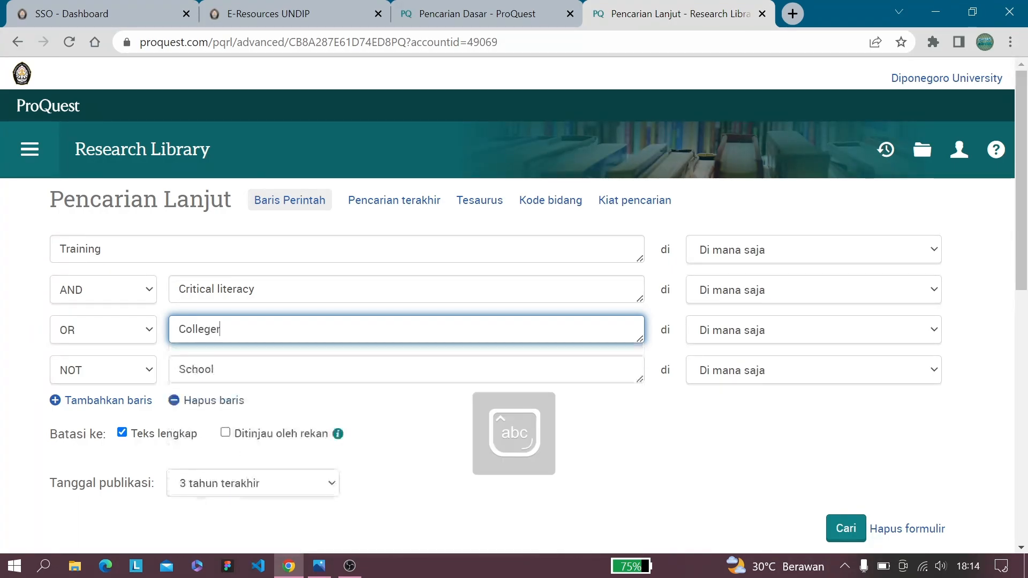
{"action": "key", "text": "BackSpace"}
{"action": "type", "text": "library"}
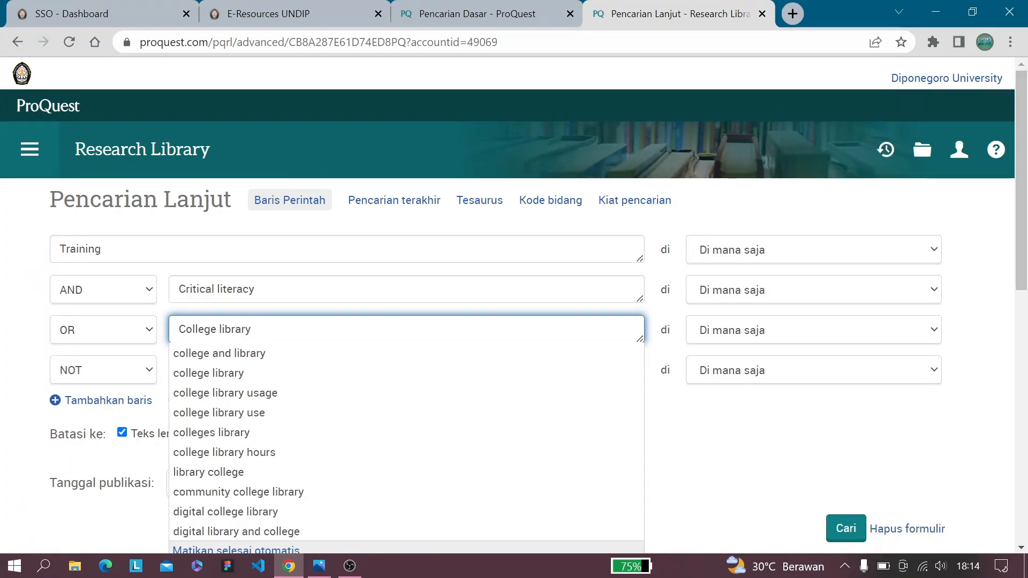
{"action": "left_click", "coordinate": [770, 432]}
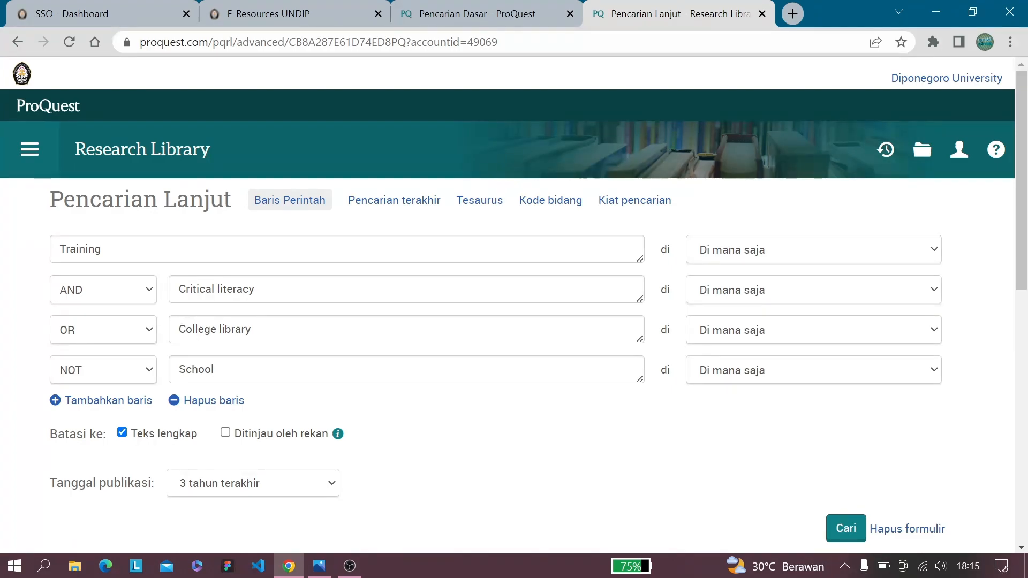
Extend the NOT row's term to "School library"
{"action": "left_click", "coordinate": [406, 369]}
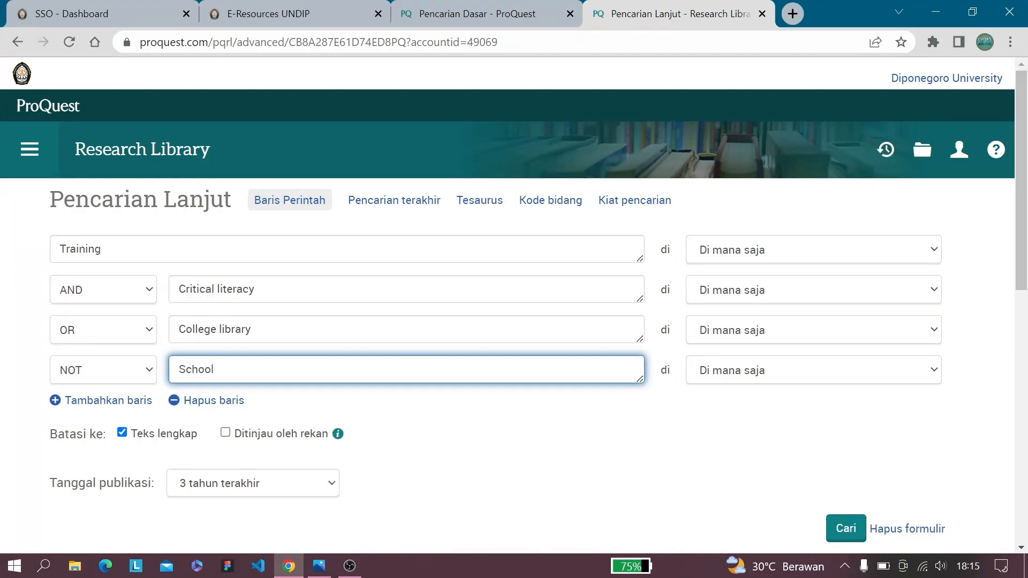
{"action": "type", "text": "librar"}
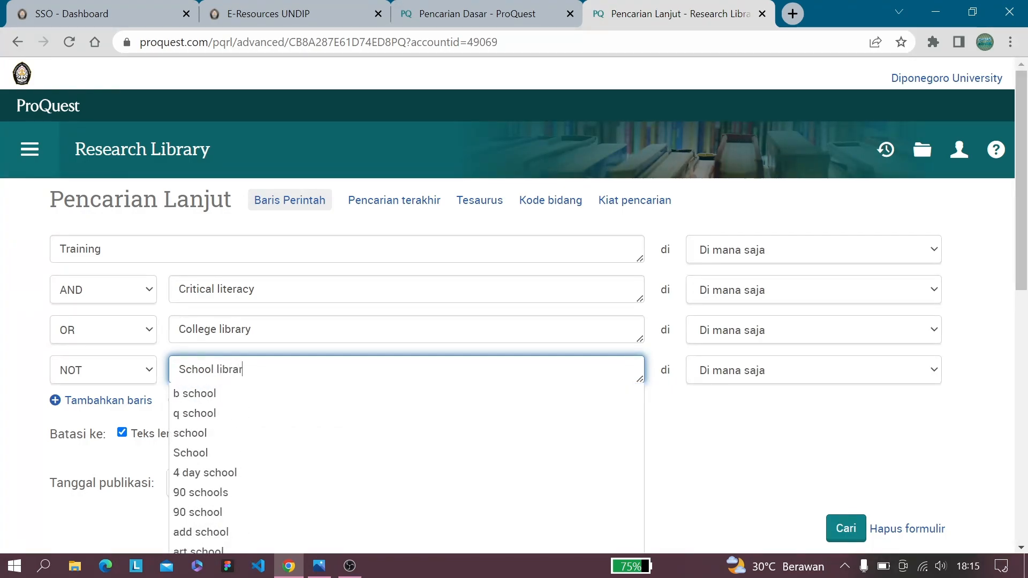
{"action": "key", "text": "BackSpace"}
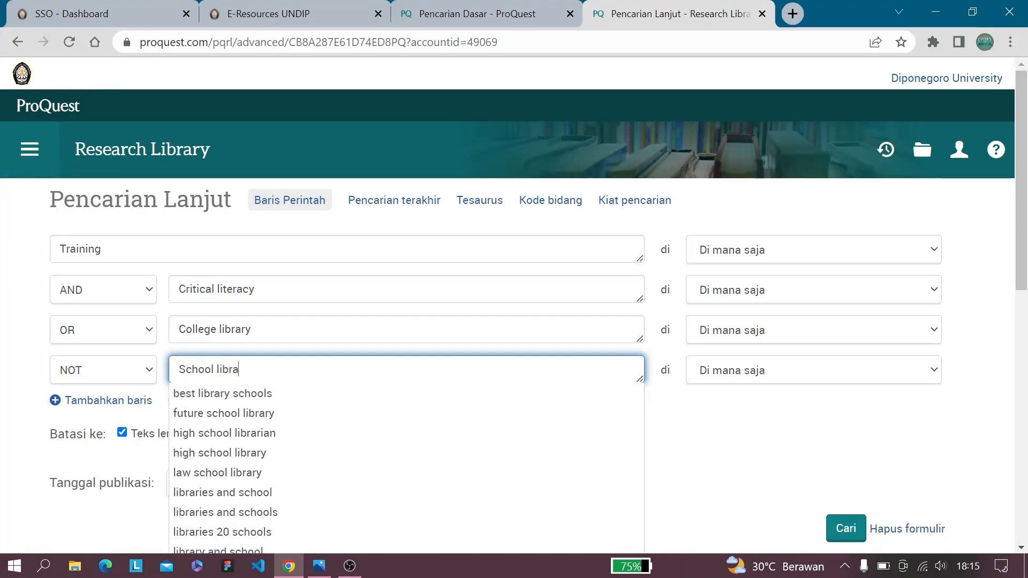
{"action": "left_click", "coordinate": [146, 313]}
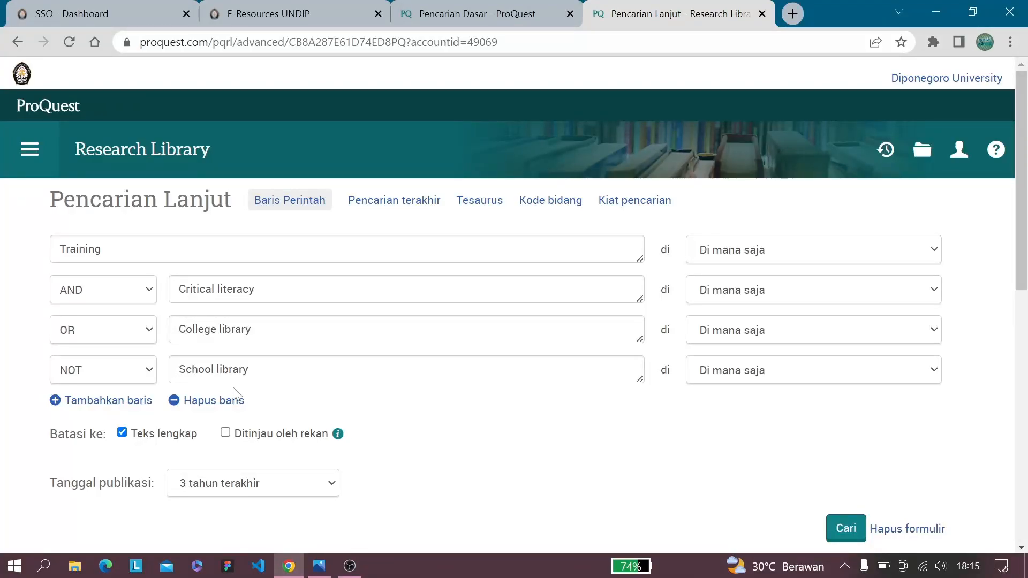
Check the date, source type, document type and language limits, and run the revised advanced search
{"action": "scroll", "coordinate": [256, 392], "scroll_direction": "down", "scroll_amount": 3}
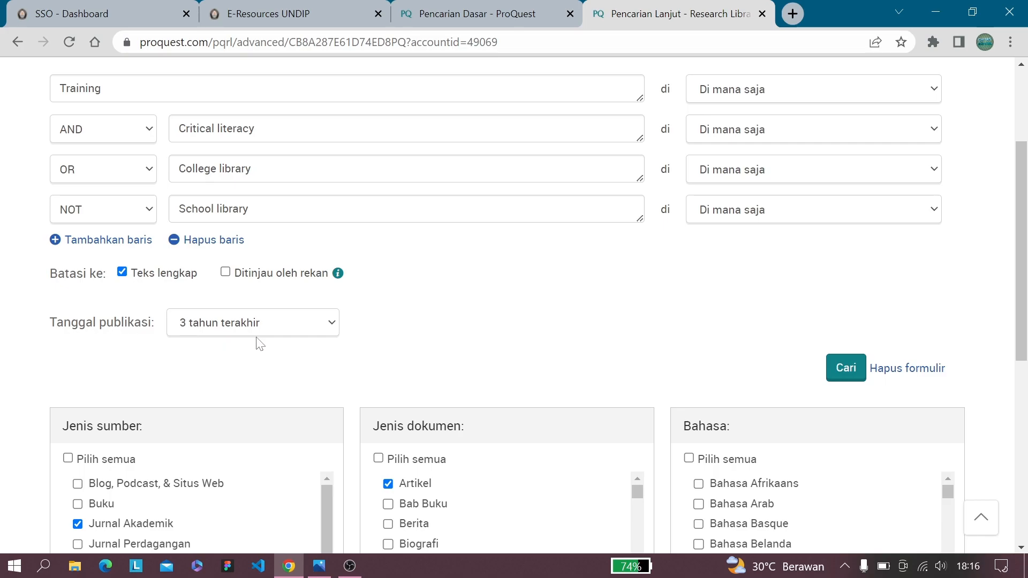
{"action": "scroll", "coordinate": [273, 332], "scroll_direction": "down", "scroll_amount": 3}
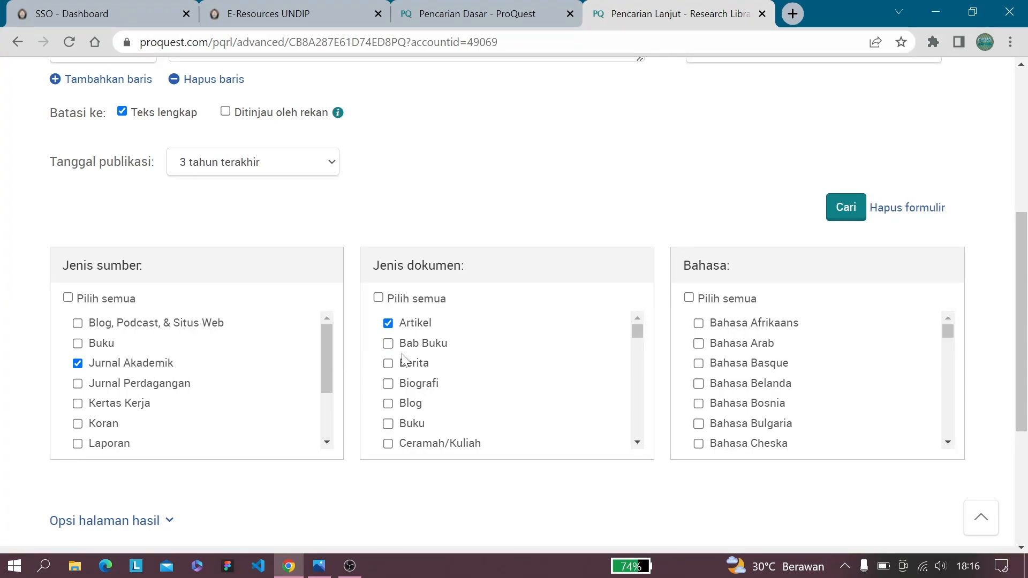
{"action": "scroll", "coordinate": [907, 353], "scroll_direction": "down", "scroll_amount": 3}
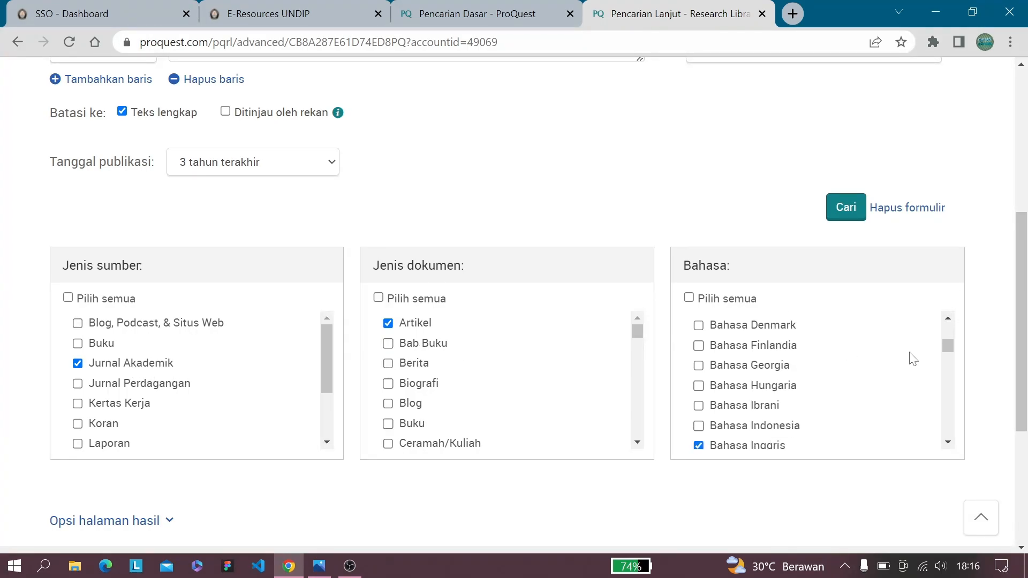
{"action": "scroll", "coordinate": [913, 359], "scroll_direction": "down", "scroll_amount": 2}
{"action": "scroll", "coordinate": [643, 294], "scroll_direction": "up", "scroll_amount": 3}
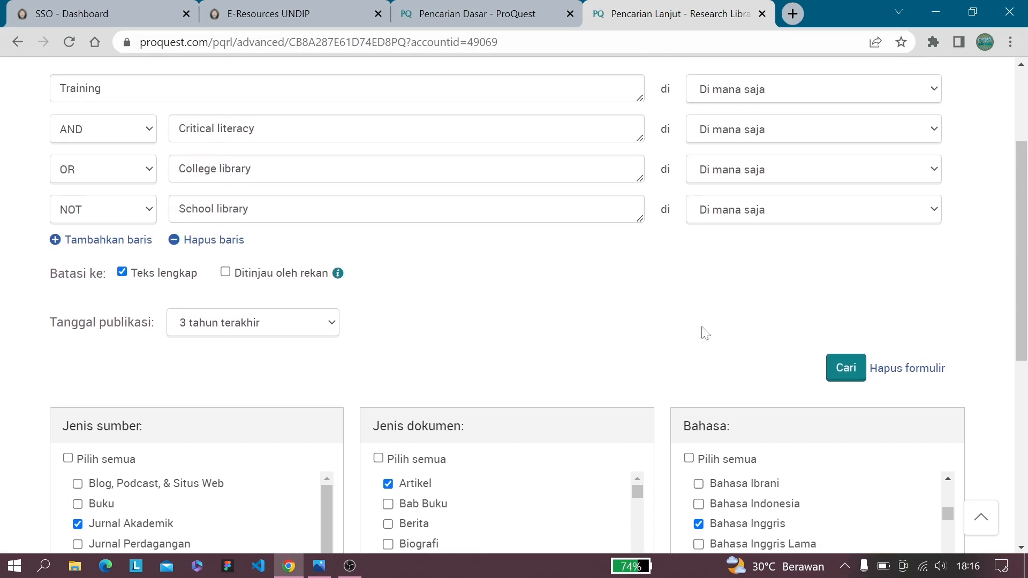
{"action": "left_click", "coordinate": [839, 368]}
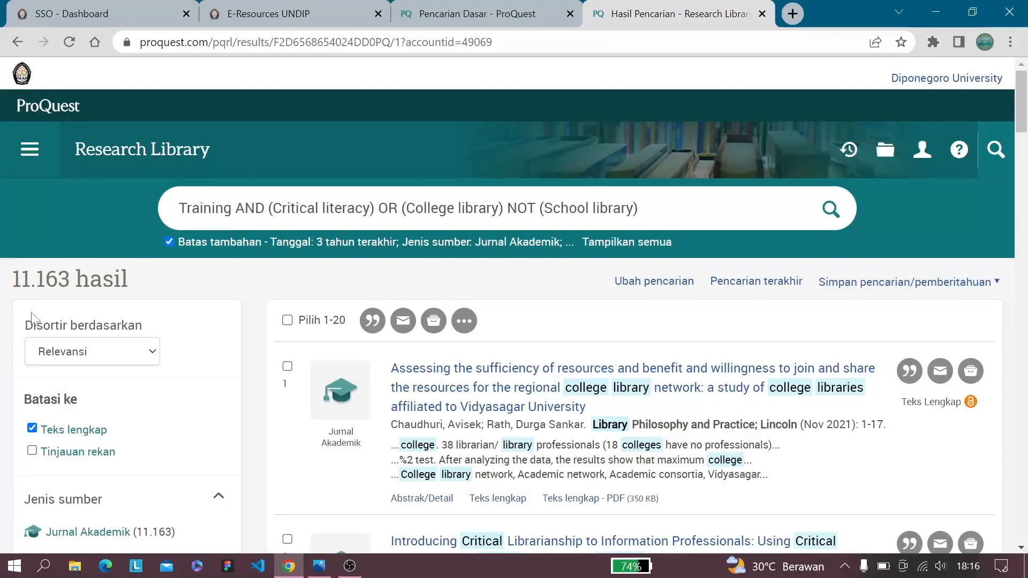
Look over the result count and the first articles found for the revised query
{"action": "scroll", "coordinate": [81, 311], "scroll_direction": "down", "scroll_amount": 2}
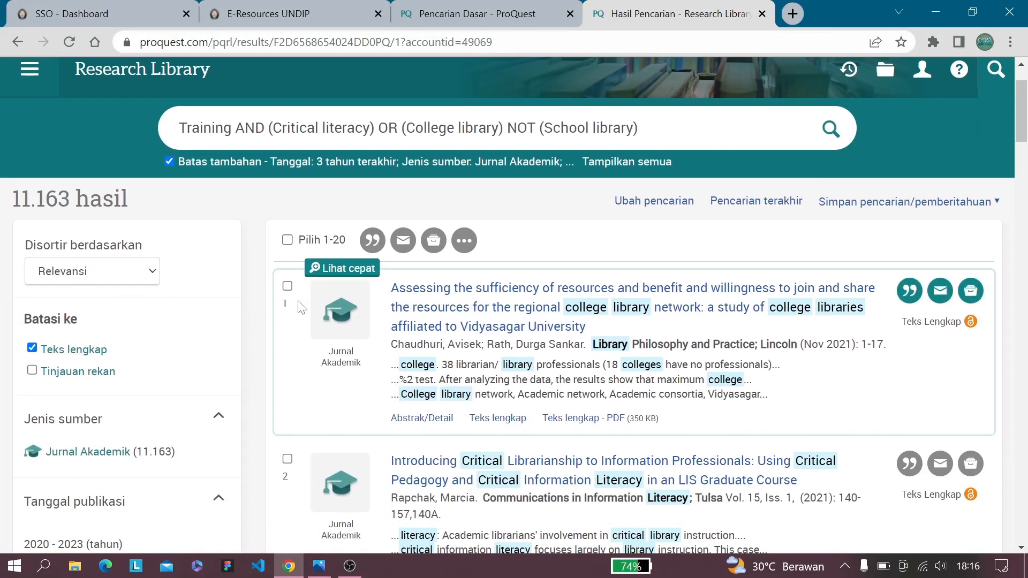
{"action": "scroll", "coordinate": [456, 223], "scroll_direction": "down", "scroll_amount": 2}
{"action": "scroll", "coordinate": [456, 222], "scroll_direction": "down", "scroll_amount": 2}
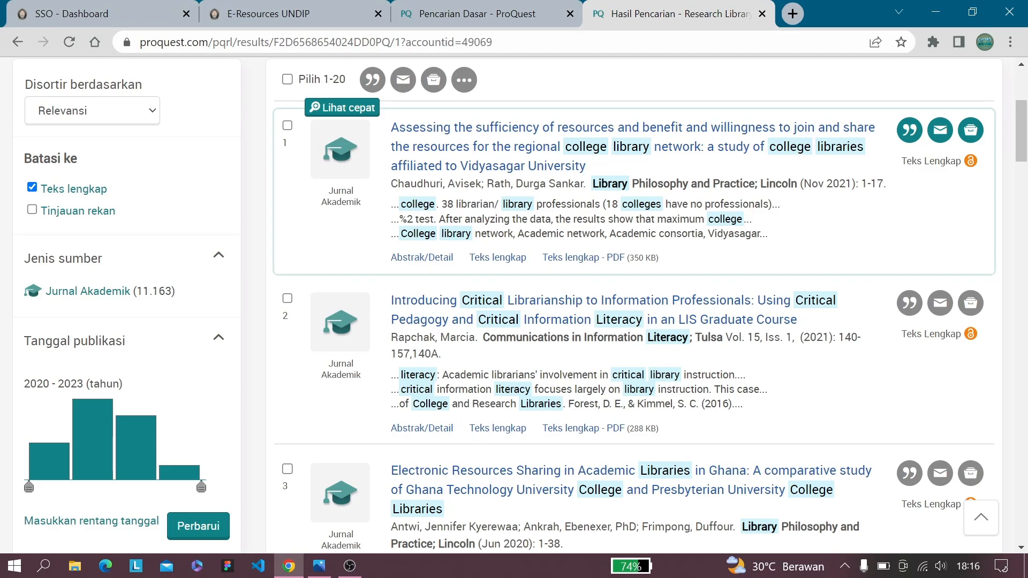
{"action": "scroll", "coordinate": [562, 257], "scroll_direction": "down", "scroll_amount": 2}
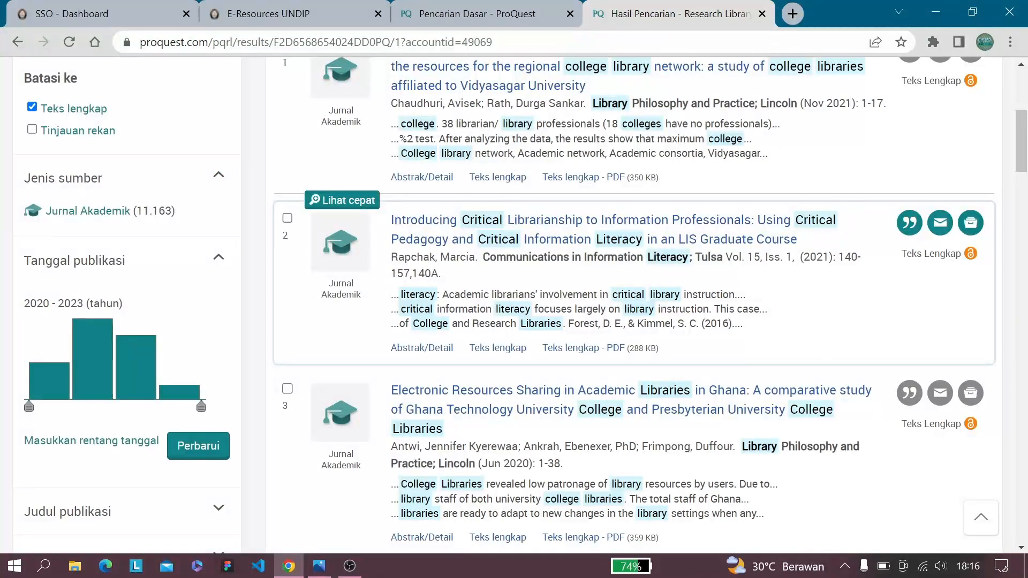
{"action": "scroll", "coordinate": [275, 263], "scroll_direction": "up", "scroll_amount": 5}
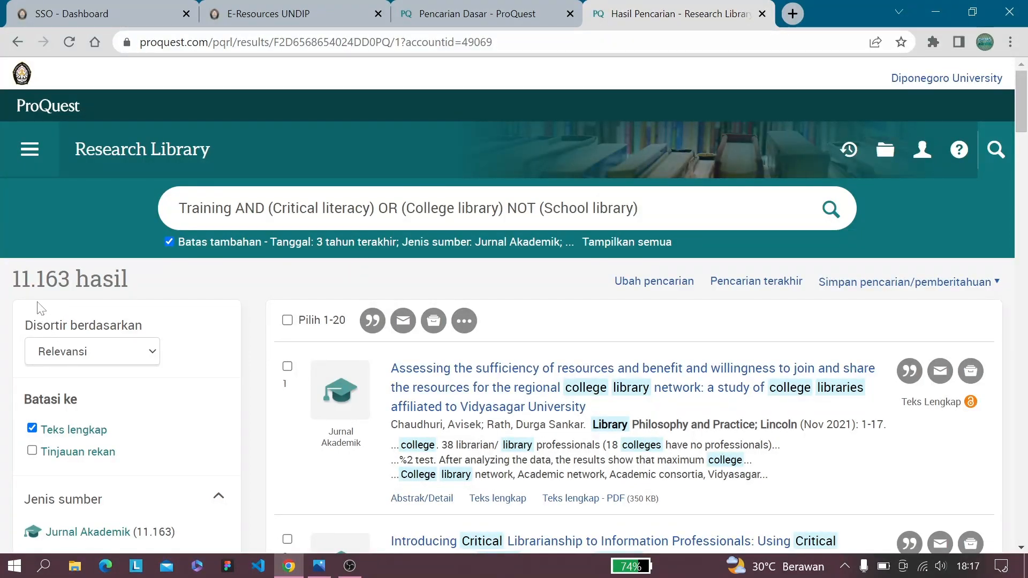
Exclude the Research Library databases Health & Medicine, Business, History and The Arts from the new results, and apply the filter
{"action": "scroll", "coordinate": [86, 321], "scroll_direction": "down", "scroll_amount": 3}
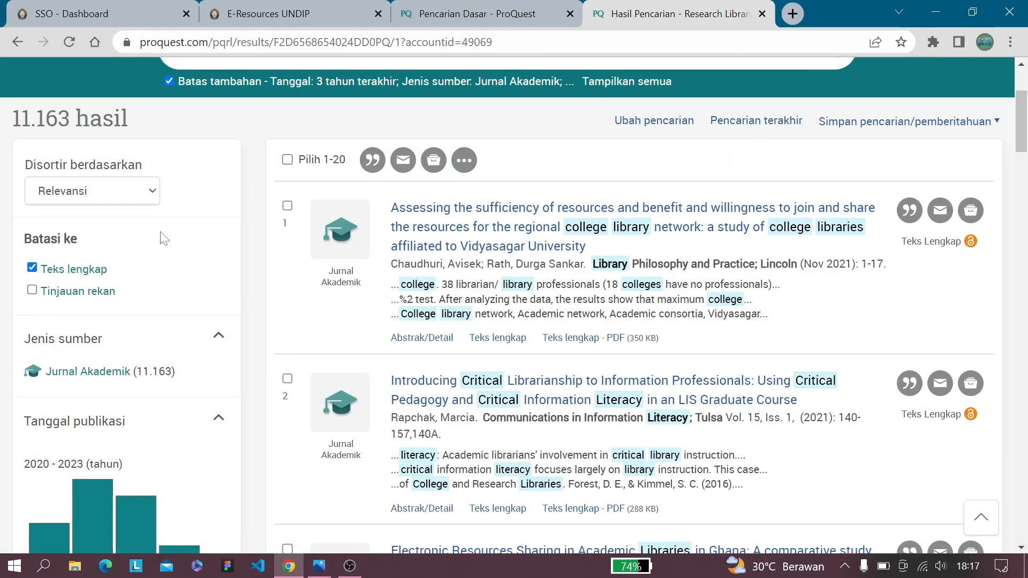
{"action": "scroll", "coordinate": [160, 244], "scroll_direction": "down", "scroll_amount": 7}
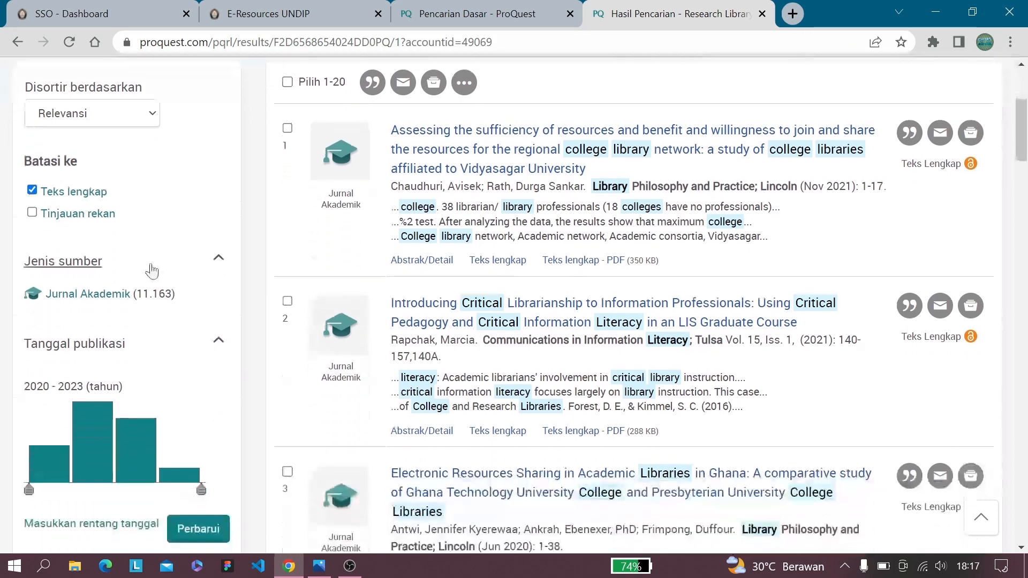
{"action": "scroll", "coordinate": [134, 238], "scroll_direction": "down", "scroll_amount": 5}
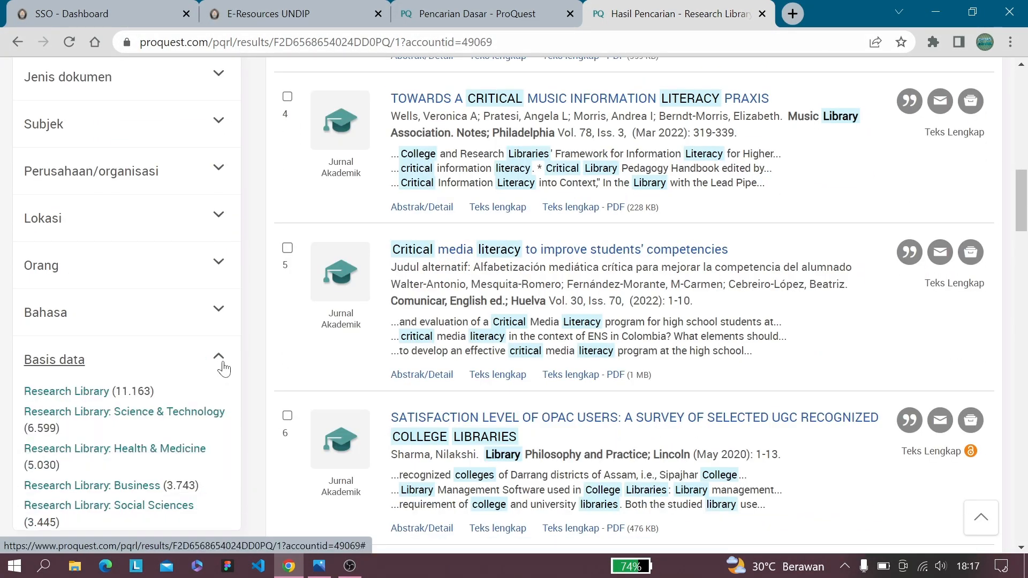
{"action": "scroll", "coordinate": [223, 369], "scroll_direction": "down", "scroll_amount": 3}
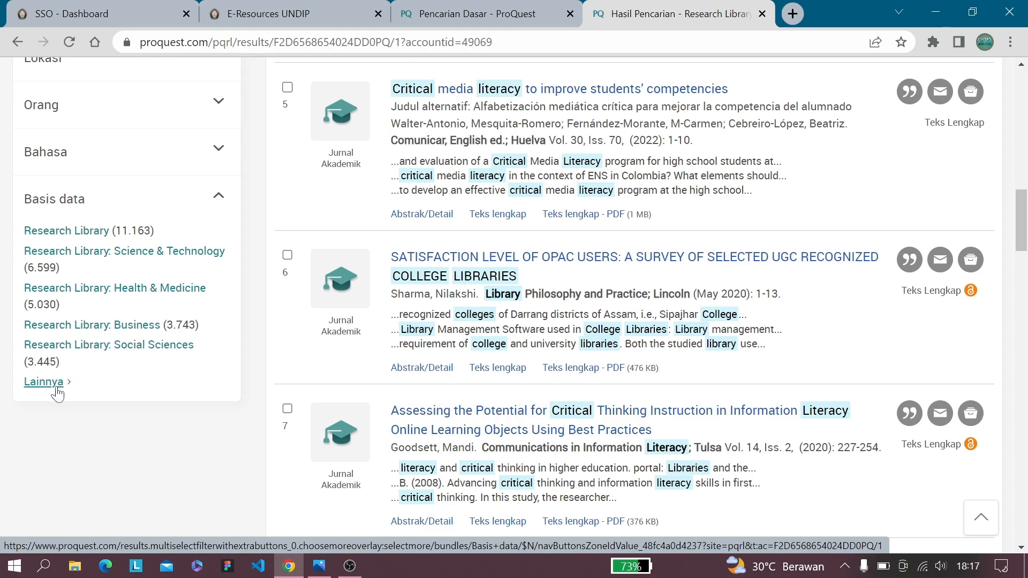
{"action": "scroll", "coordinate": [501, 333], "scroll_direction": "down", "scroll_amount": 2}
{"action": "scroll", "coordinate": [364, 332], "scroll_direction": "up", "scroll_amount": 1}
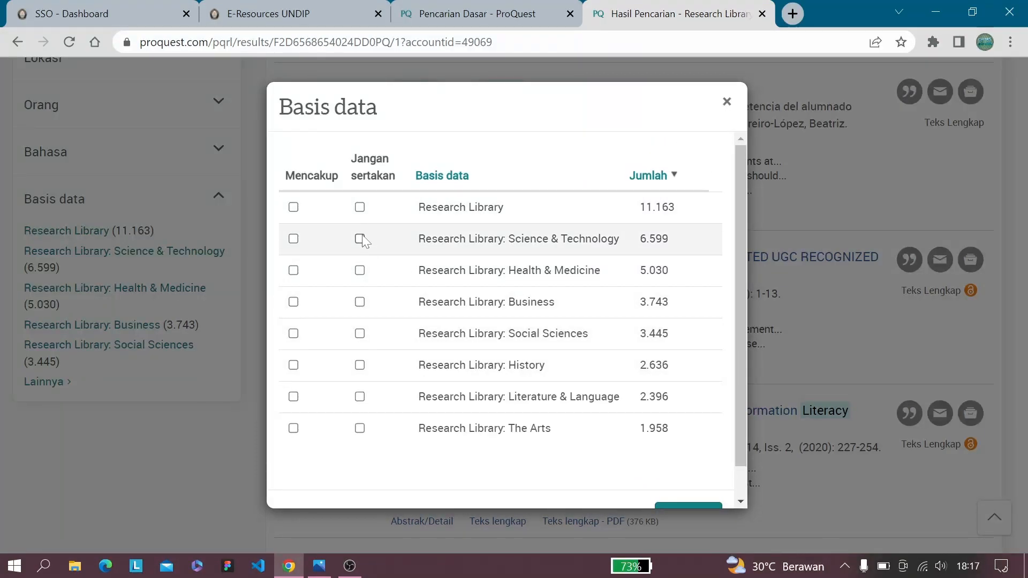
{"action": "left_click", "coordinate": [360, 302]}
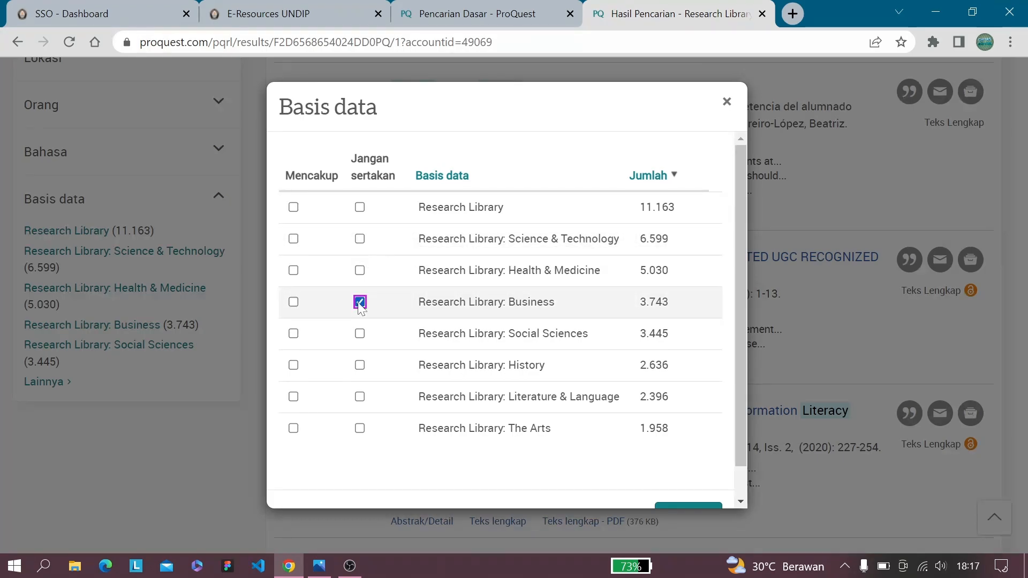
{"action": "left_click", "coordinate": [360, 270]}
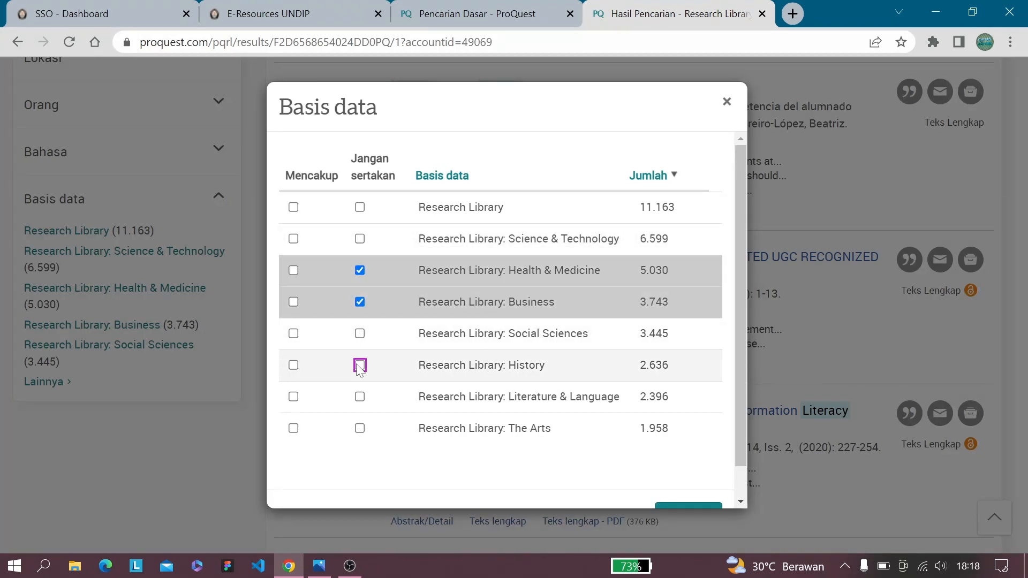
{"action": "left_click", "coordinate": [359, 397]}
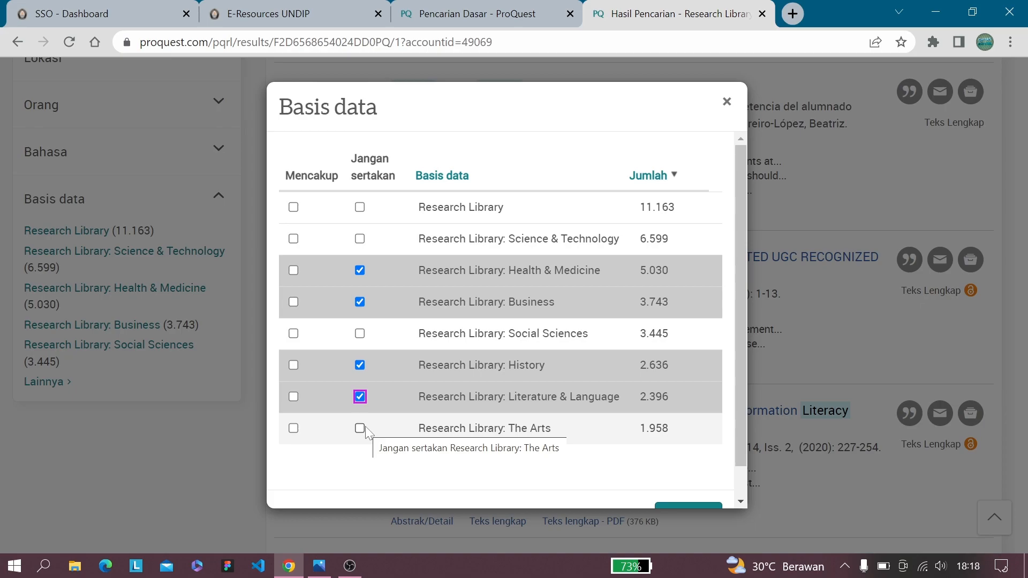
{"action": "left_click", "coordinate": [363, 433]}
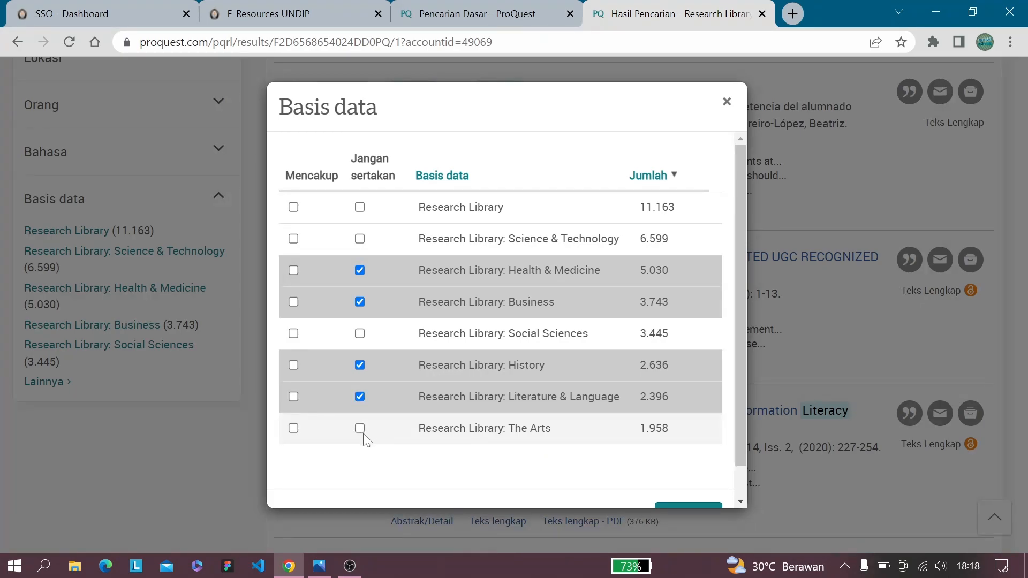
{"action": "scroll", "coordinate": [699, 491], "scroll_direction": "down", "scroll_amount": 1}
{"action": "left_click", "coordinate": [688, 484]}
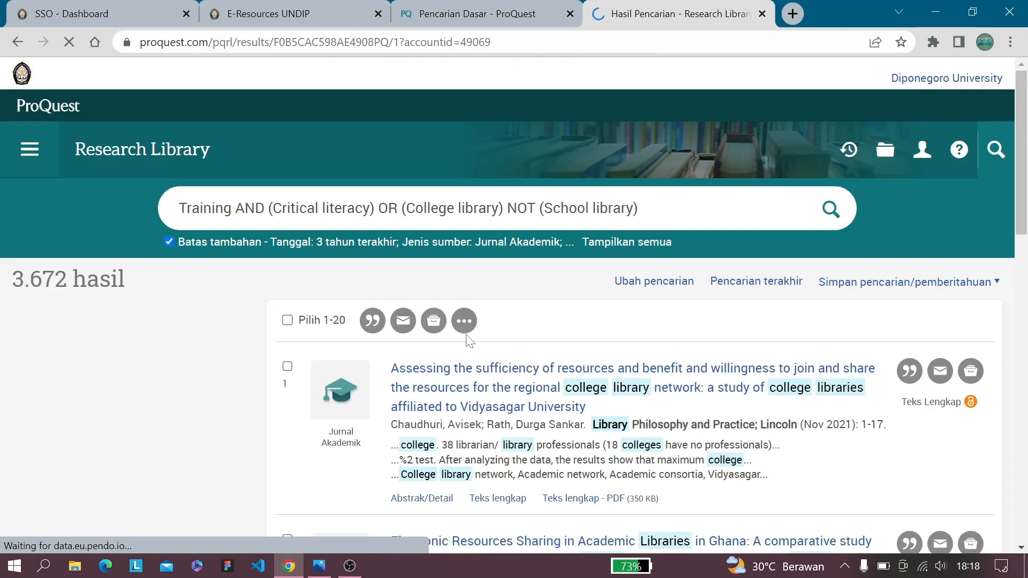
Return to the advanced search form and consult the table of alternative keywords in tabel.png
{"action": "scroll", "coordinate": [470, 340], "scroll_direction": "down", "scroll_amount": 1}
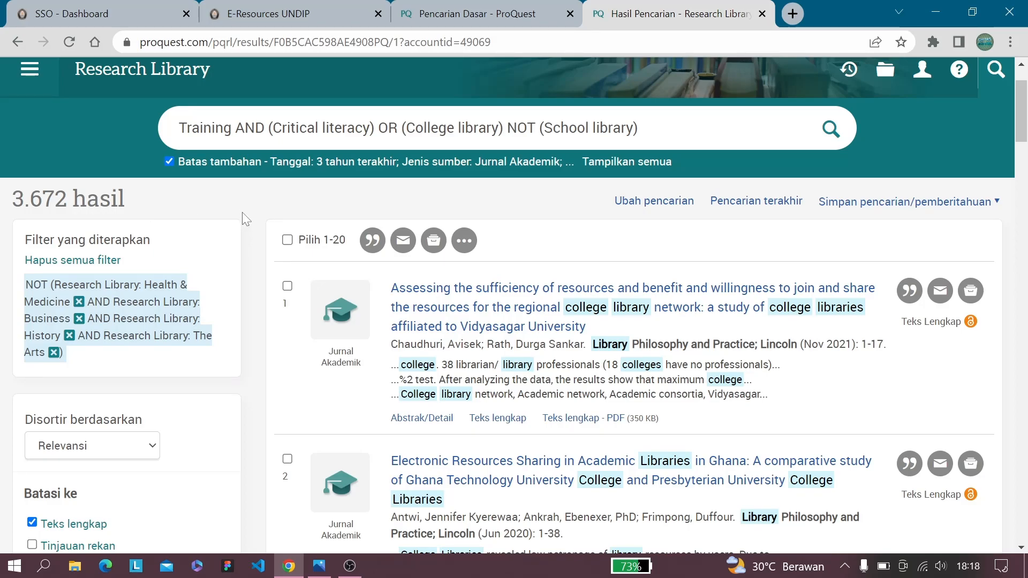
{"action": "key", "text": "alt+Left"}
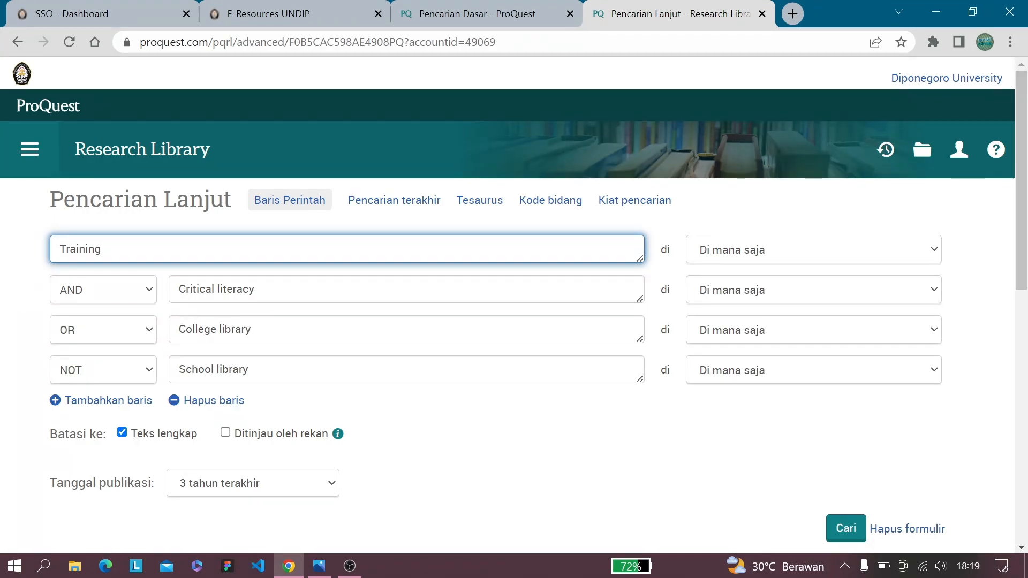
{"action": "left_click", "coordinate": [319, 566]}
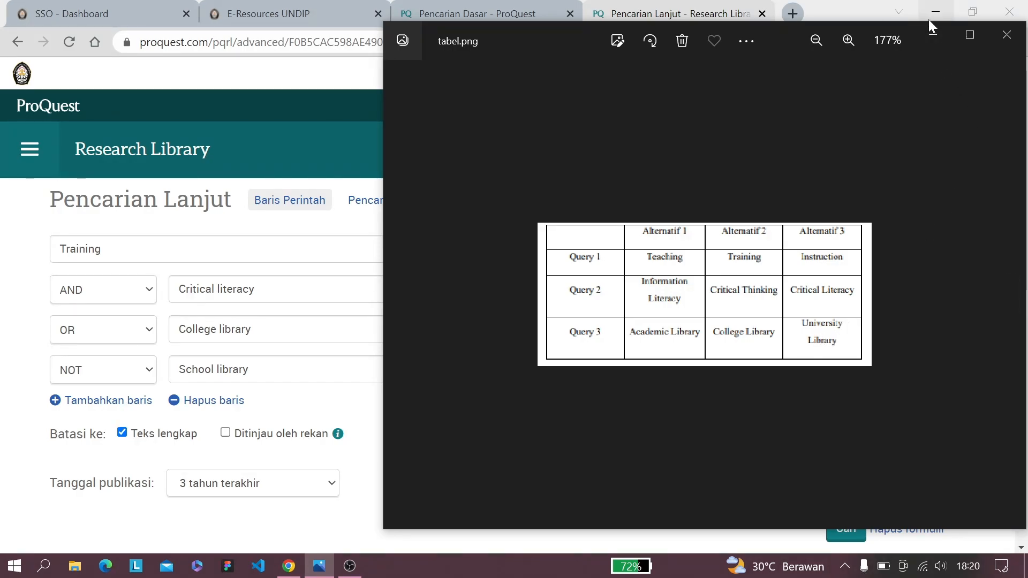
{"action": "left_click", "coordinate": [932, 37]}
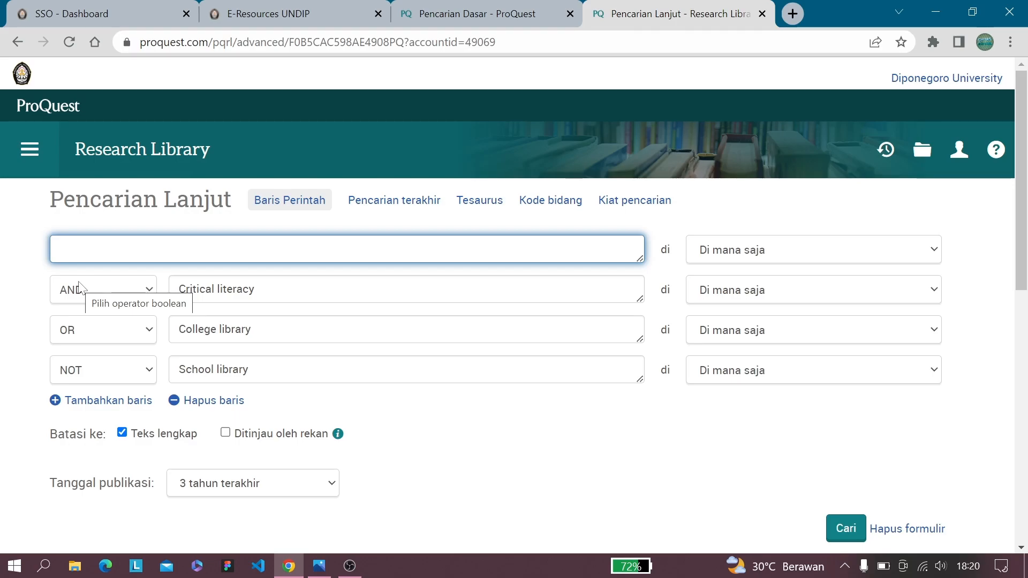
Replace the first search term with "Instruction", checking the keyword table again
{"action": "left_click", "coordinate": [319, 565]}
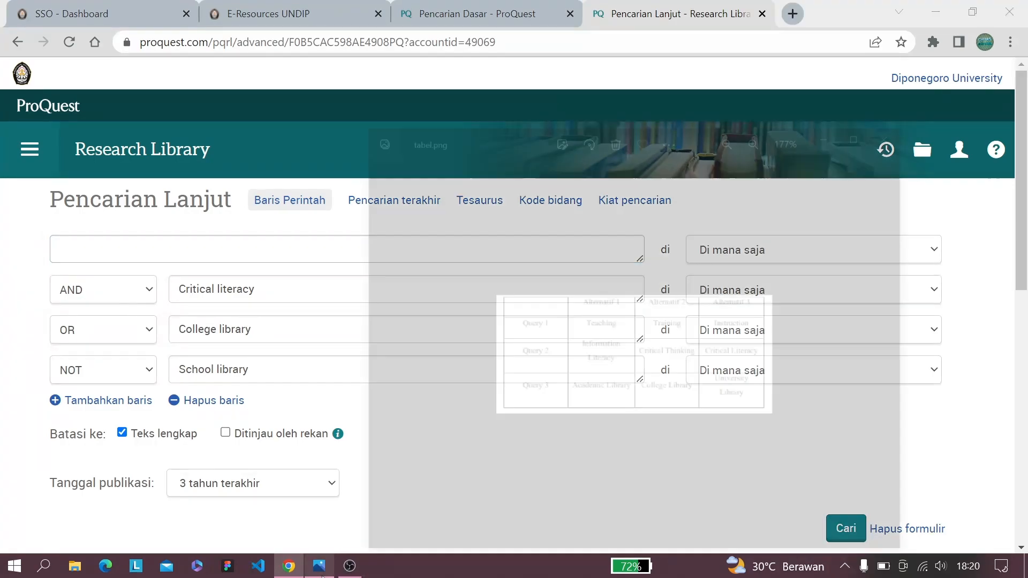
{"action": "left_click", "coordinate": [168, 273]}
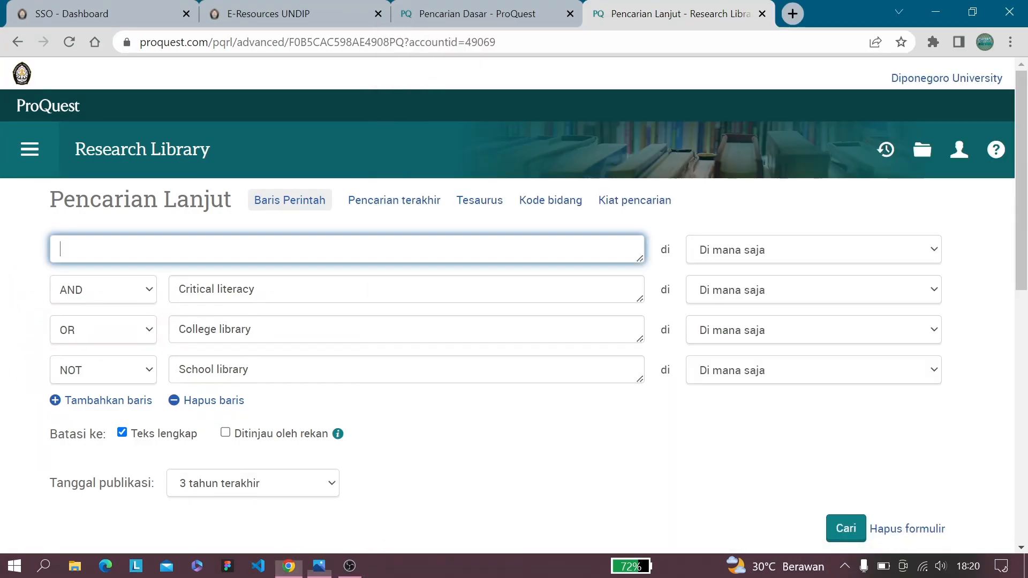
{"action": "key", "text": "Caps_Lock"}
{"action": "type", "text": "Instruction"}
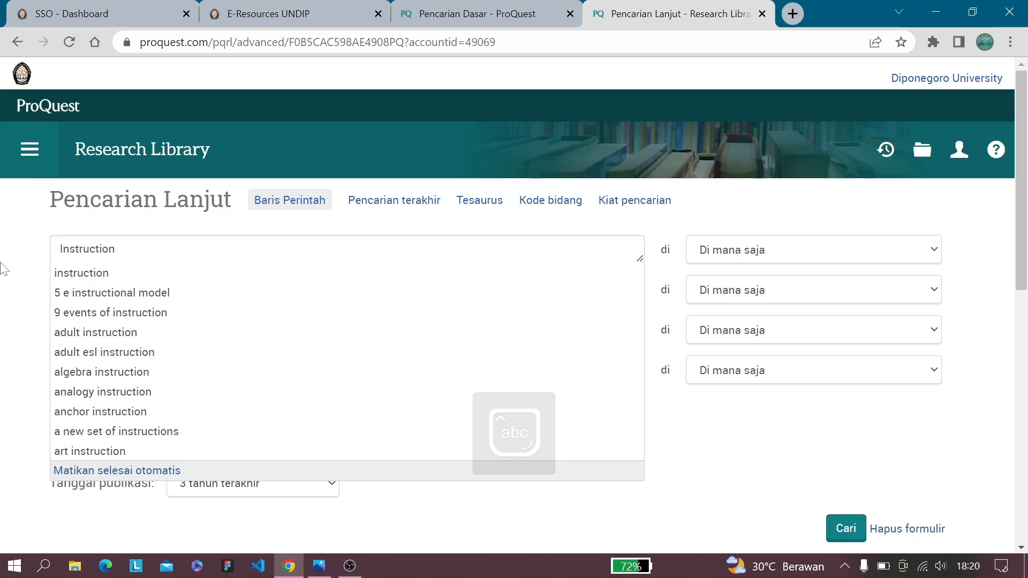
Replace the AND row's term with "Information Literacy"
{"action": "left_click", "coordinate": [255, 292]}
{"action": "key", "text": "ctrl+a"}
{"action": "key", "text": "BackSpace"}
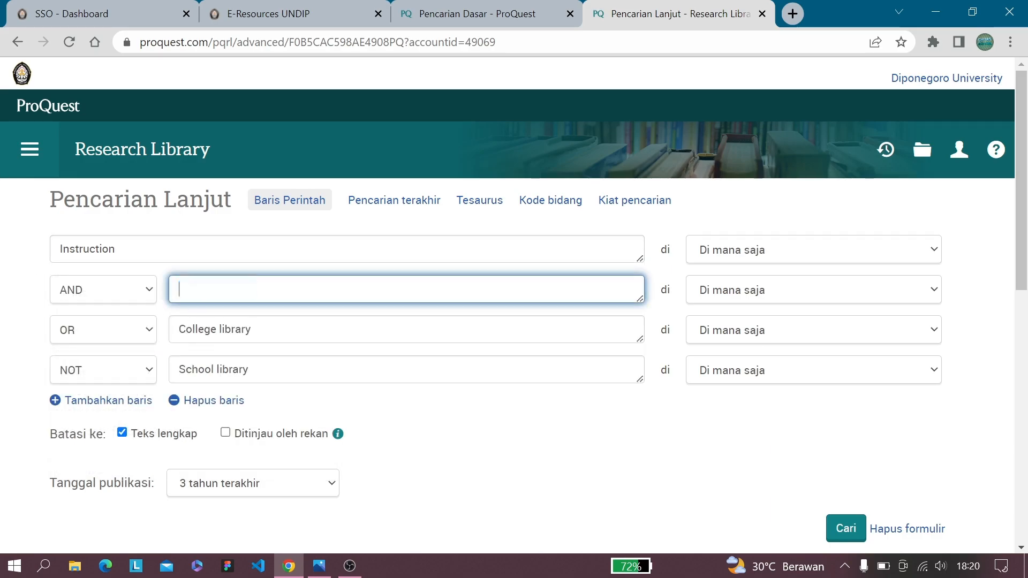
{"action": "key", "text": "Caps_Lock"}
{"action": "type", "text": "I"}
{"action": "key", "text": "Caps_Lock"}
{"action": "type", "text": "nfor"}
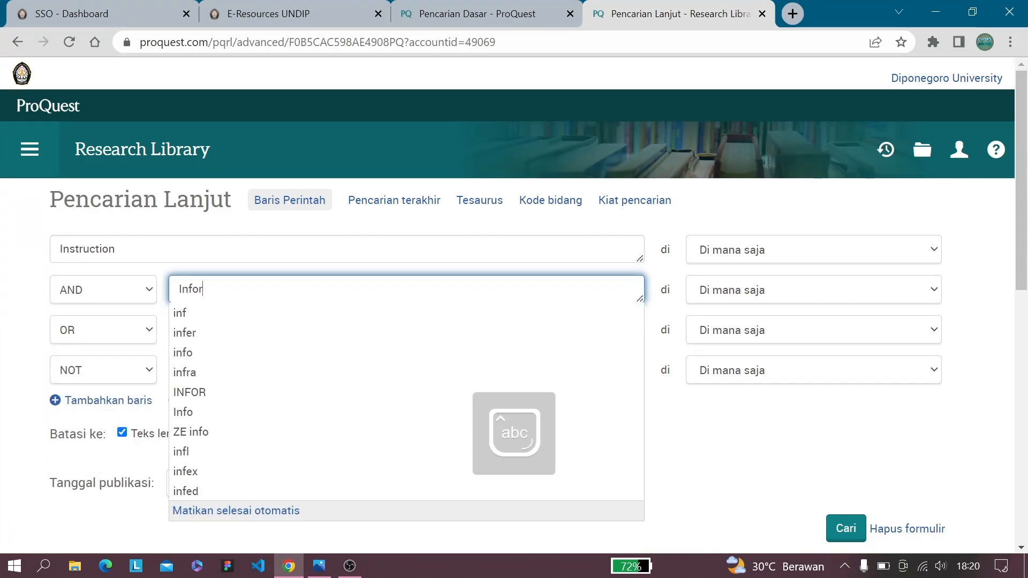
{"action": "type", "text": "mation "}
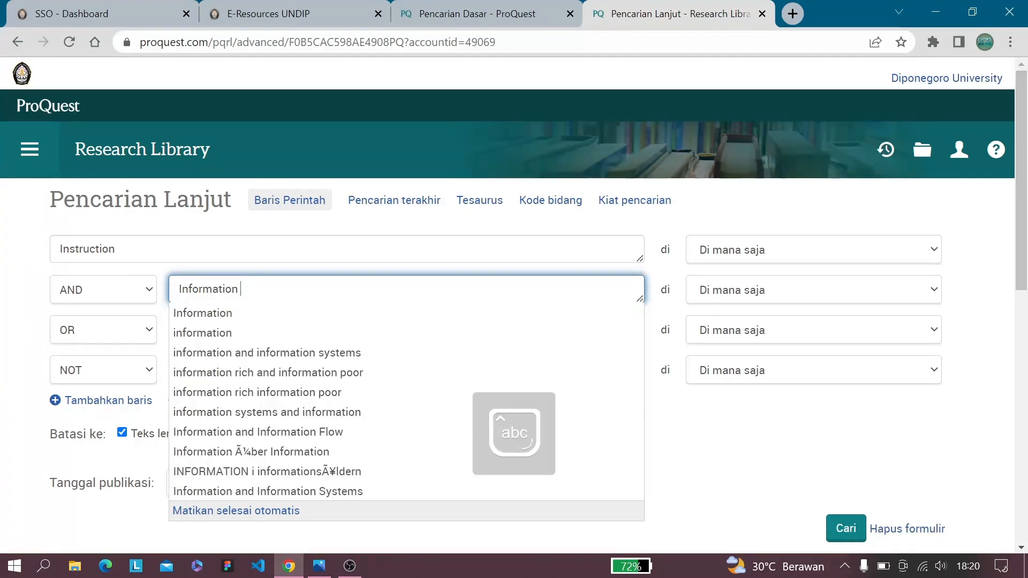
{"action": "type", "text": ";Literacy"}
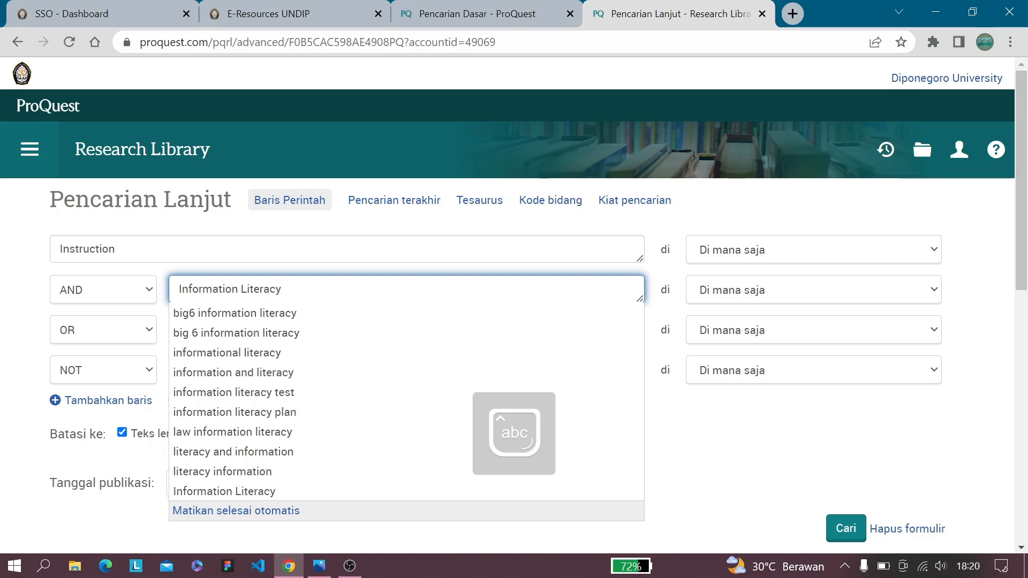
{"action": "left_click", "coordinate": [781, 465]}
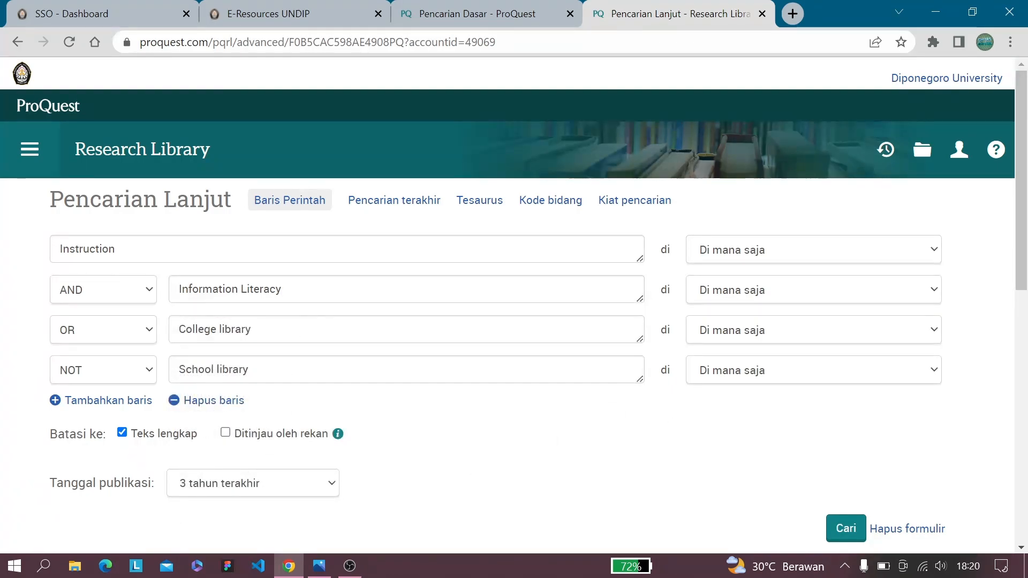
Replace the OR row's term with "University library"
{"action": "left_click", "coordinate": [251, 330]}
{"action": "key", "text": "ctrl+a"}
{"action": "key", "text": "BackSpace"}
{"action": "key", "text": "Caps_Lock"}
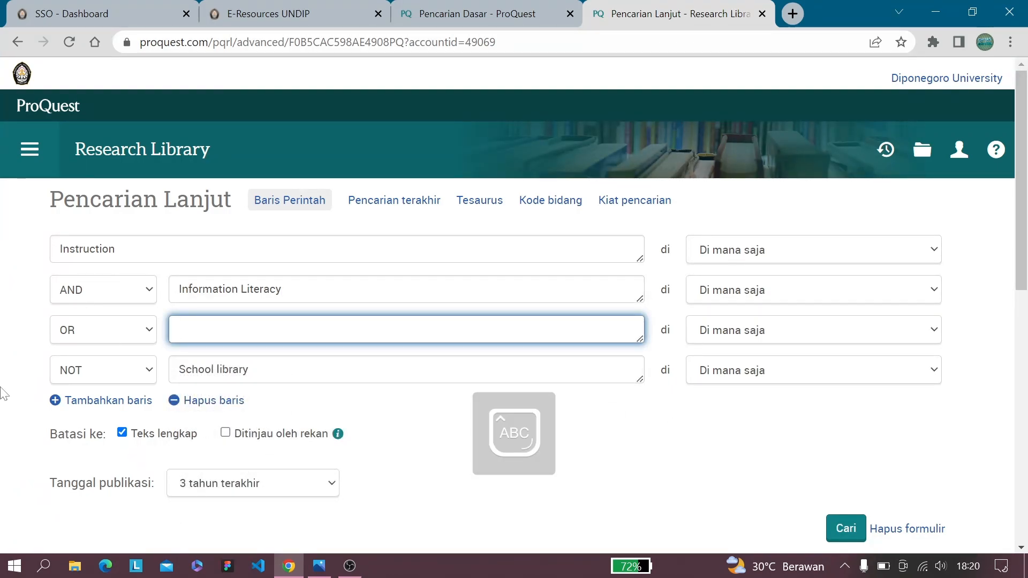
{"action": "type", "text": "U"}
{"action": "key", "text": "Caps_Lock"}
{"action": "type", "text": "n"}
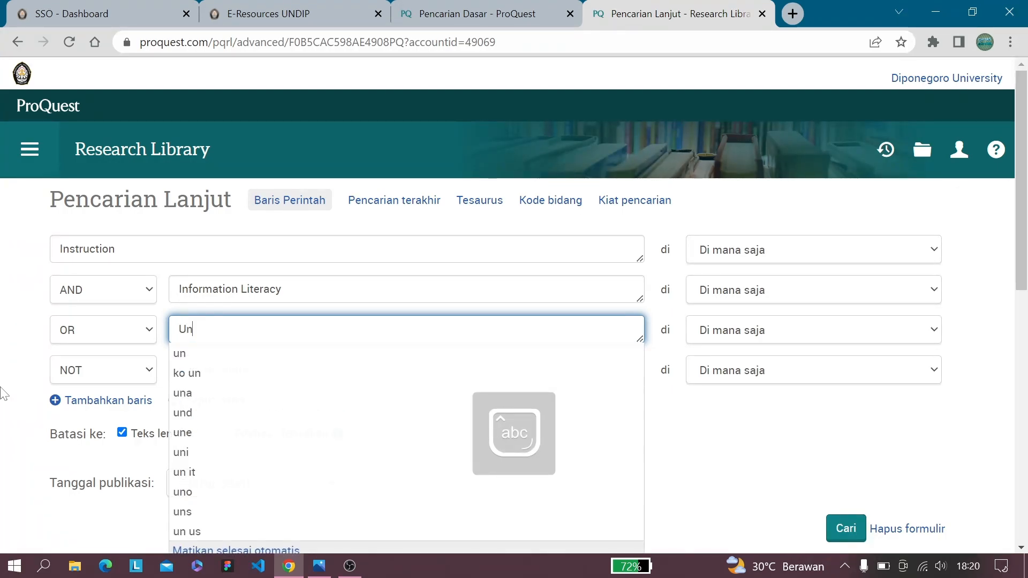
{"action": "type", "text": "iversity"}
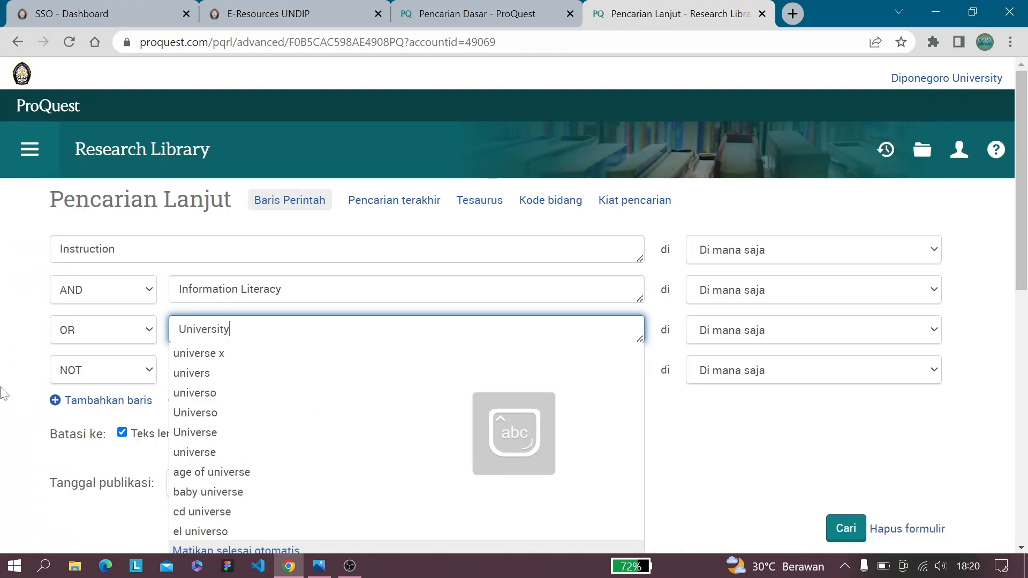
{"action": "type", "text": " lib"}
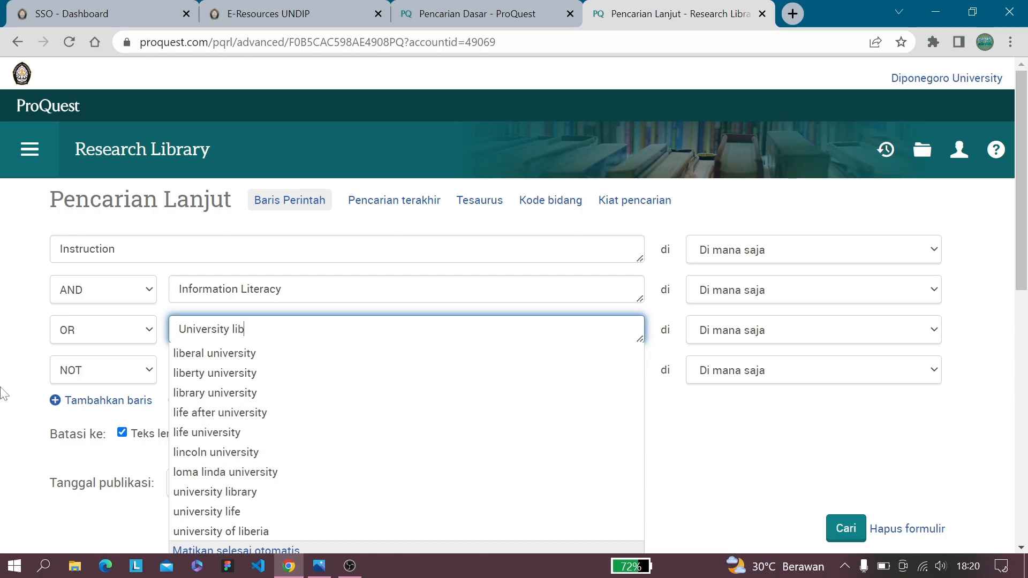
{"action": "type", "text": "rary"}
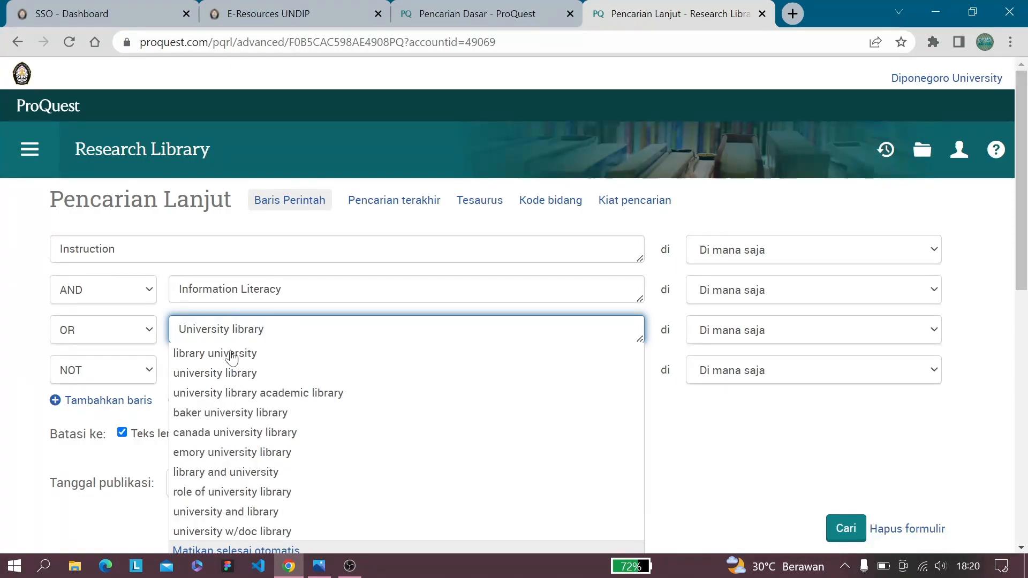
{"action": "key", "text": "Escape"}
Replace the NOT row's term with "Public library"
{"action": "left_click_drag", "start_coordinate": [253, 370], "coordinate": [102, 371]}
{"action": "key", "text": "BackSpace"}
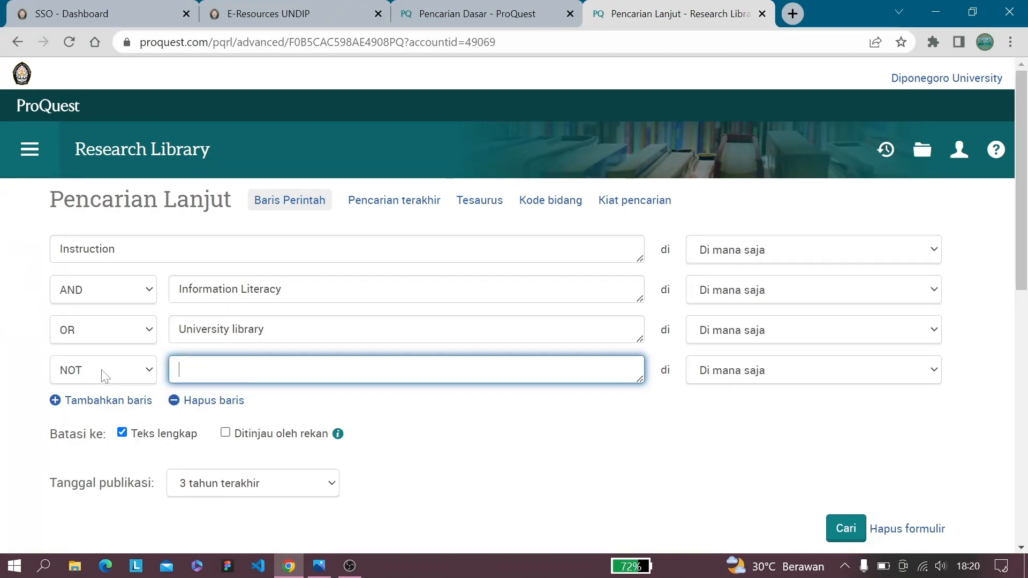
{"action": "key", "text": "Caps_Lock"}
{"action": "type", "text": "P"}
{"action": "key", "text": "Caps_Lock"}
{"action": "type", "text": "u"}
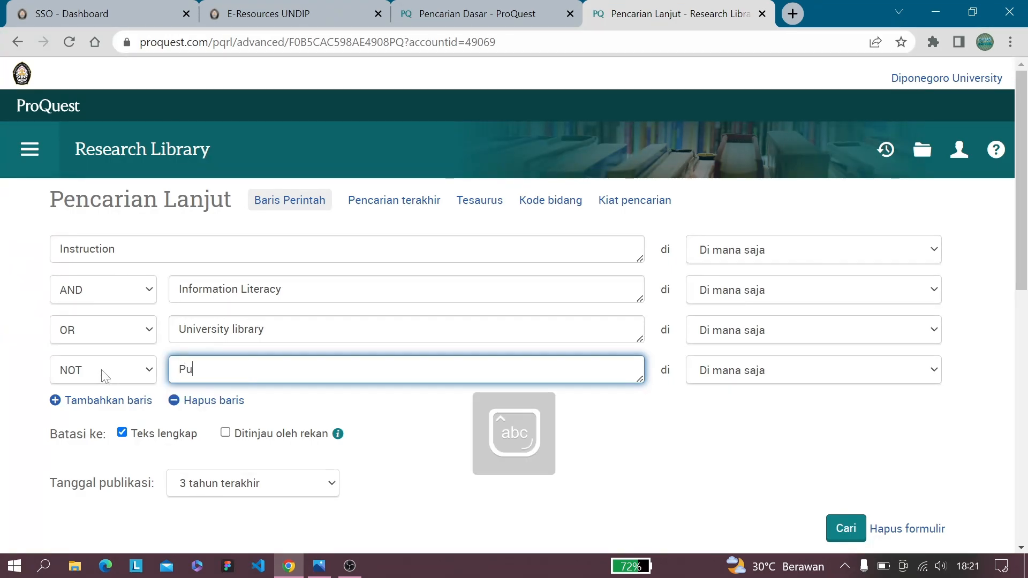
{"action": "type", "text": "blic library"}
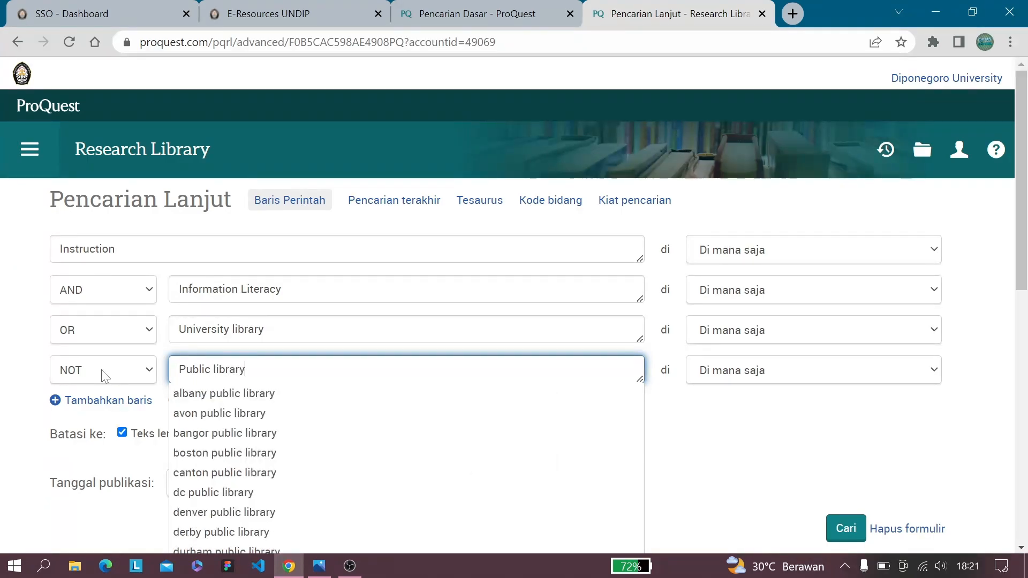
{"action": "left_click", "coordinate": [830, 425]}
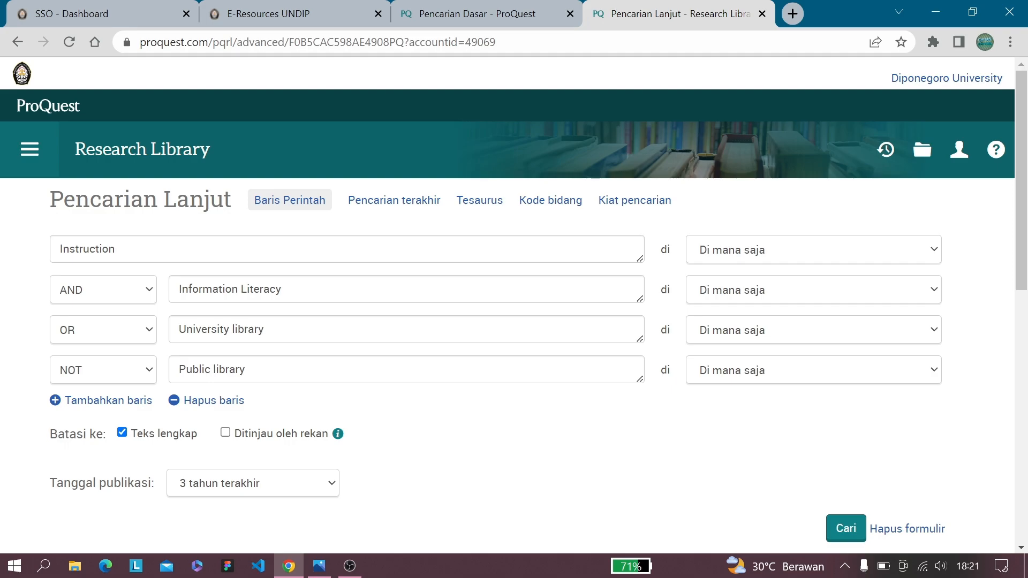
{"action": "left_click", "coordinate": [247, 369]}
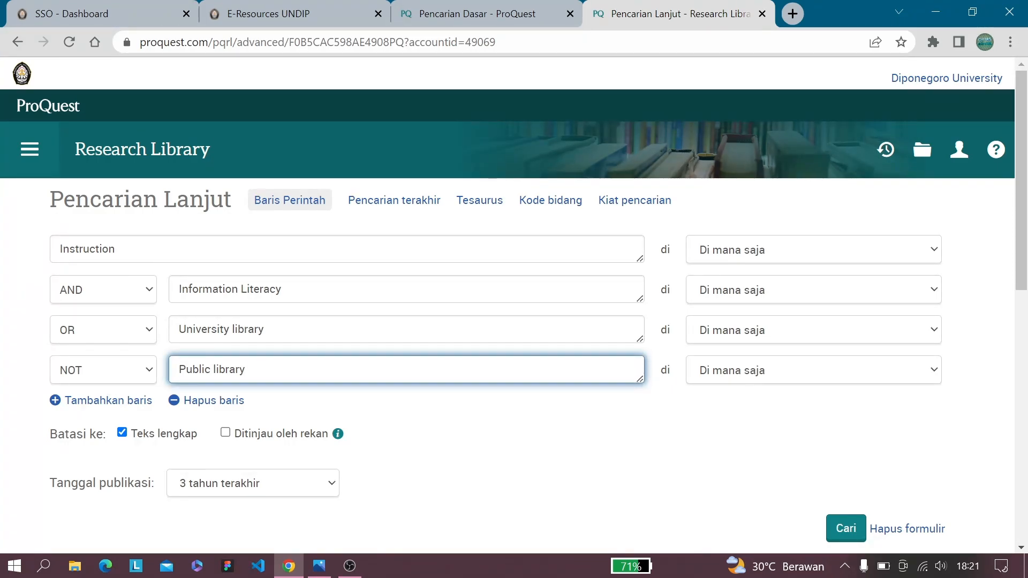
Check the publication date, source type, document type and language limits, and run the advanced search with the new terms
{"action": "scroll", "coordinate": [256, 412], "scroll_direction": "down", "scroll_amount": 1}
{"action": "scroll", "coordinate": [256, 413], "scroll_direction": "down", "scroll_amount": 3}
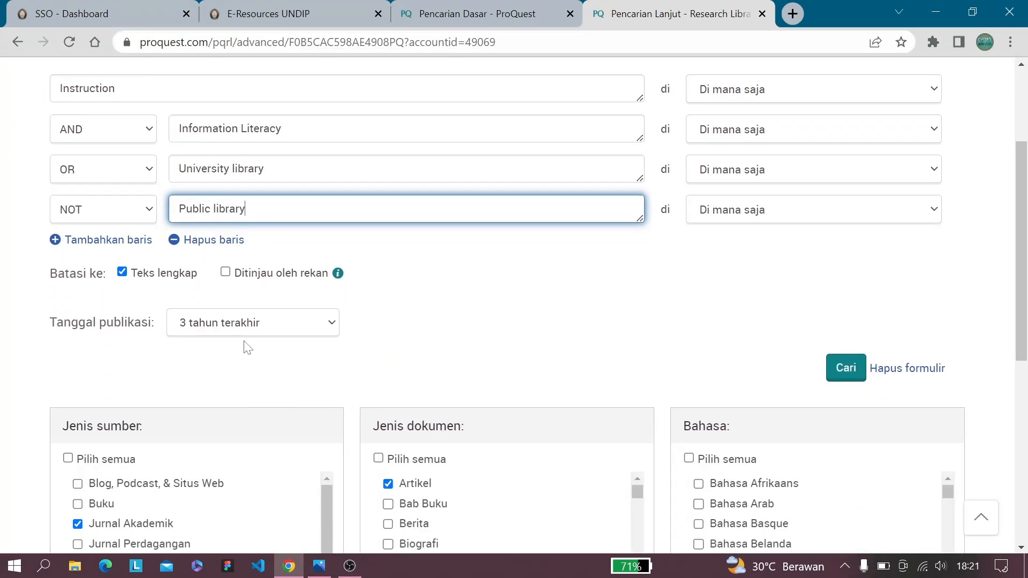
{"action": "scroll", "coordinate": [214, 359], "scroll_direction": "down", "scroll_amount": 1}
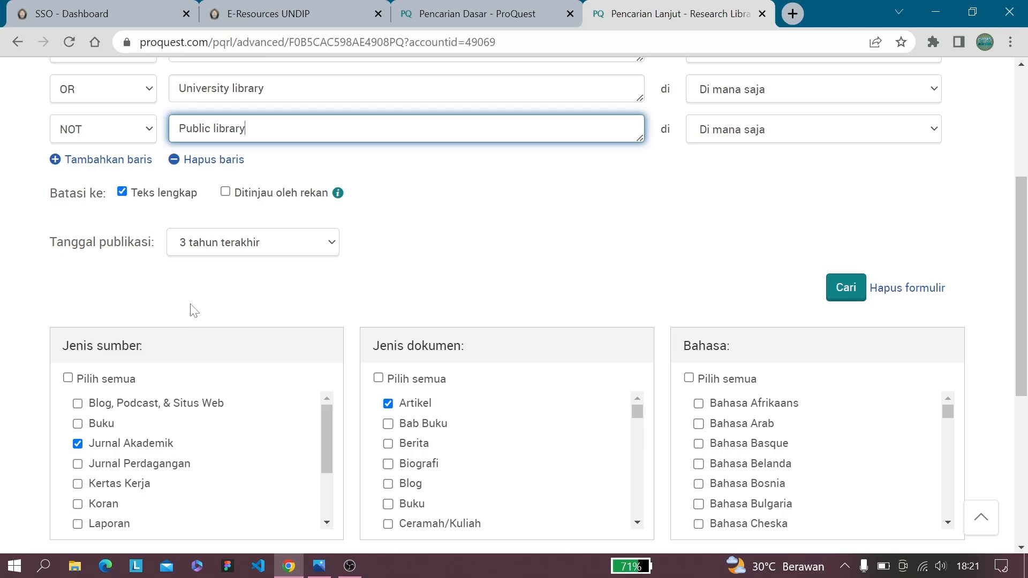
{"action": "scroll", "coordinate": [161, 308], "scroll_direction": "down", "scroll_amount": 1}
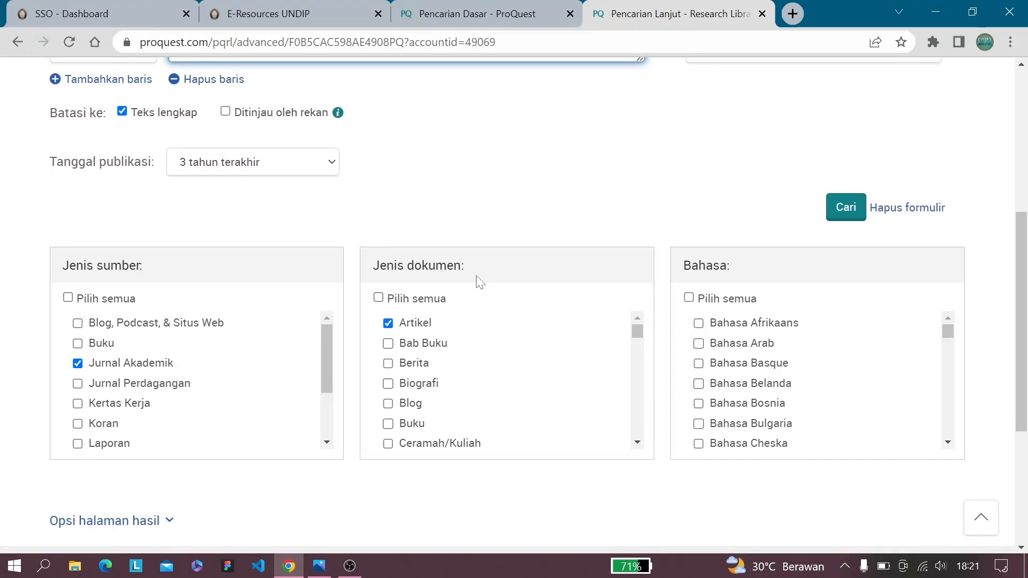
{"action": "scroll", "coordinate": [804, 354], "scroll_direction": "down", "scroll_amount": 3}
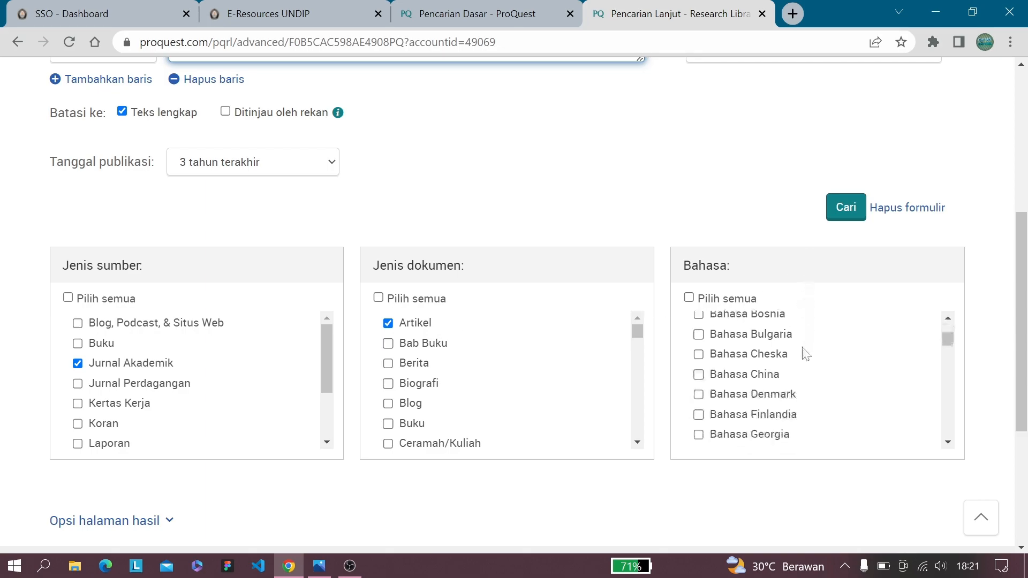
{"action": "scroll", "coordinate": [806, 357], "scroll_direction": "down", "scroll_amount": 1}
{"action": "scroll", "coordinate": [776, 300], "scroll_direction": "up", "scroll_amount": 6}
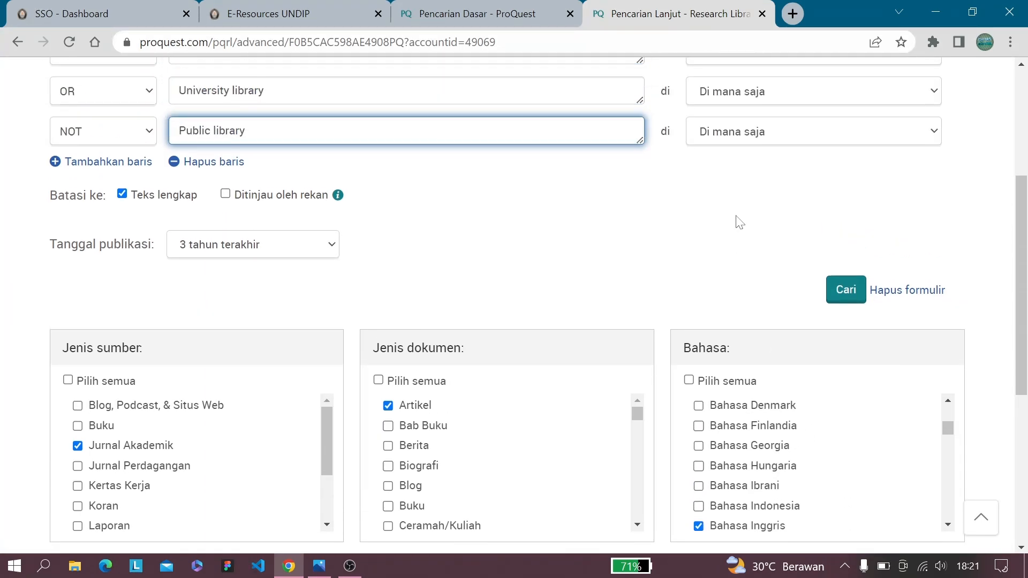
{"action": "scroll", "coordinate": [701, 241], "scroll_direction": "down", "scroll_amount": 1}
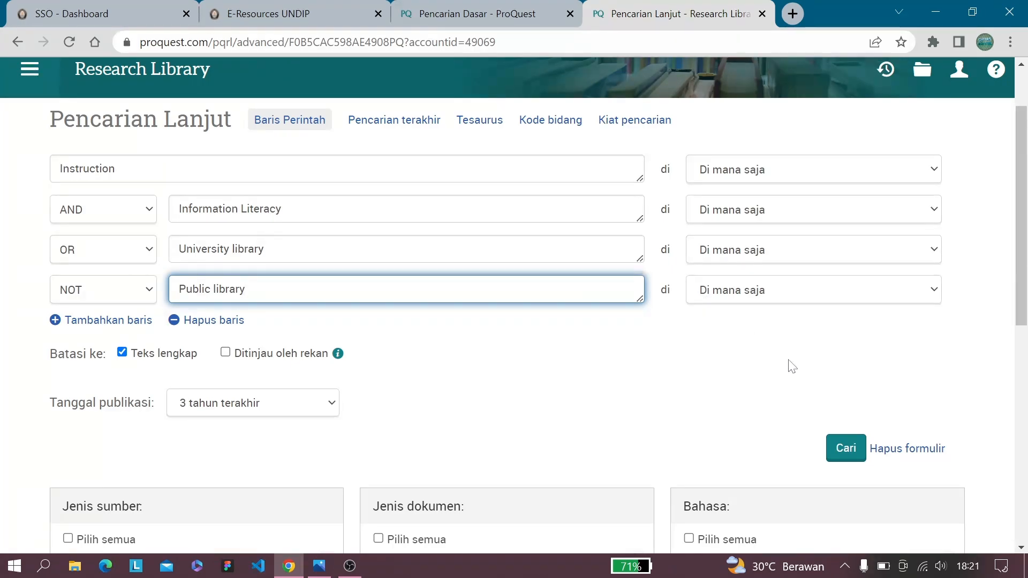
{"action": "left_click", "coordinate": [854, 462]}
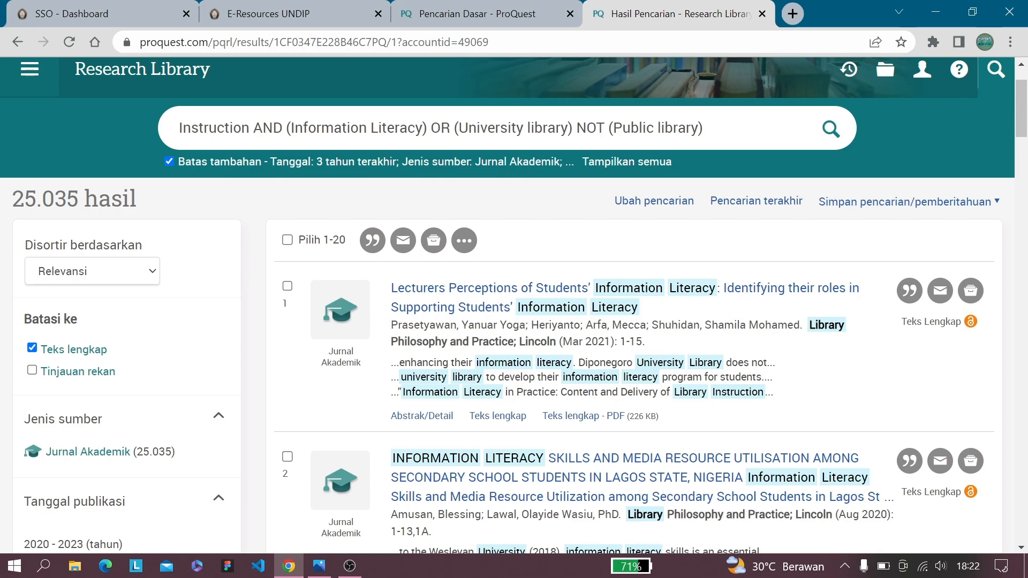
Expand the Basis data filter for the search results and open its complete list of databases
{"action": "scroll", "coordinate": [80, 239], "scroll_direction": "down", "scroll_amount": 1}
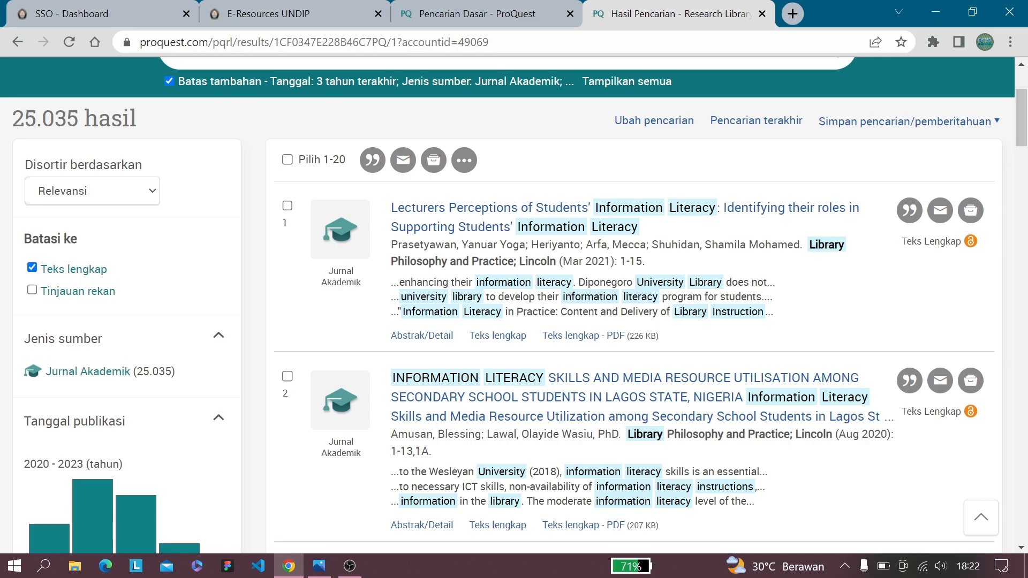
{"action": "scroll", "coordinate": [169, 225], "scroll_direction": "down", "scroll_amount": 1}
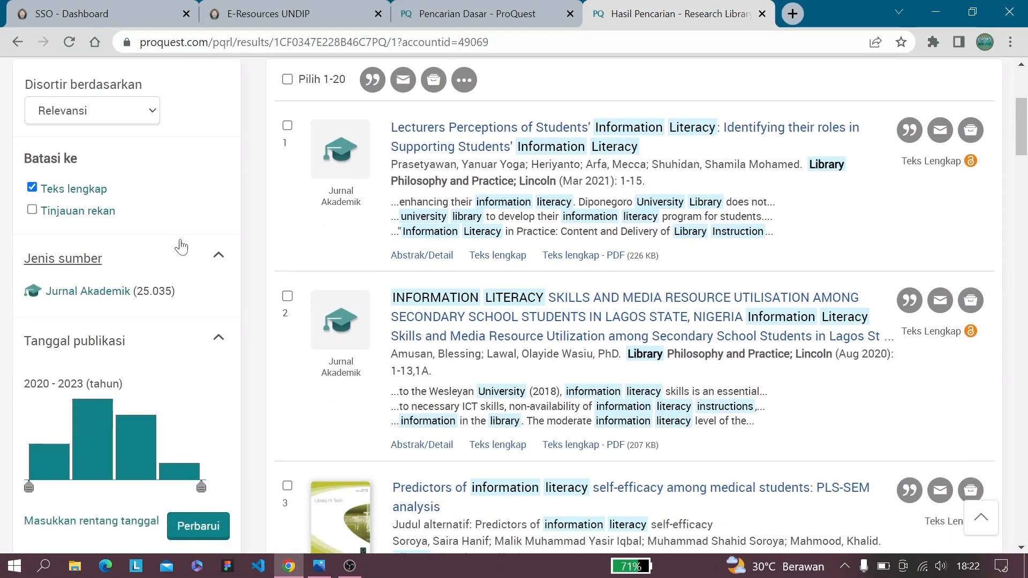
{"action": "scroll", "coordinate": [207, 260], "scroll_direction": "up", "scroll_amount": 2}
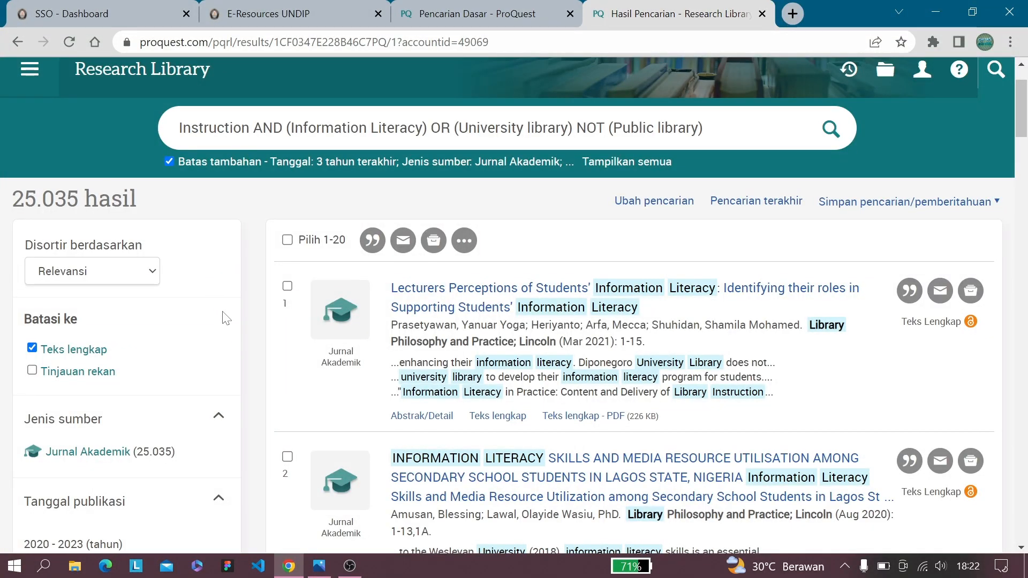
{"action": "scroll", "coordinate": [230, 328], "scroll_direction": "down", "scroll_amount": 12}
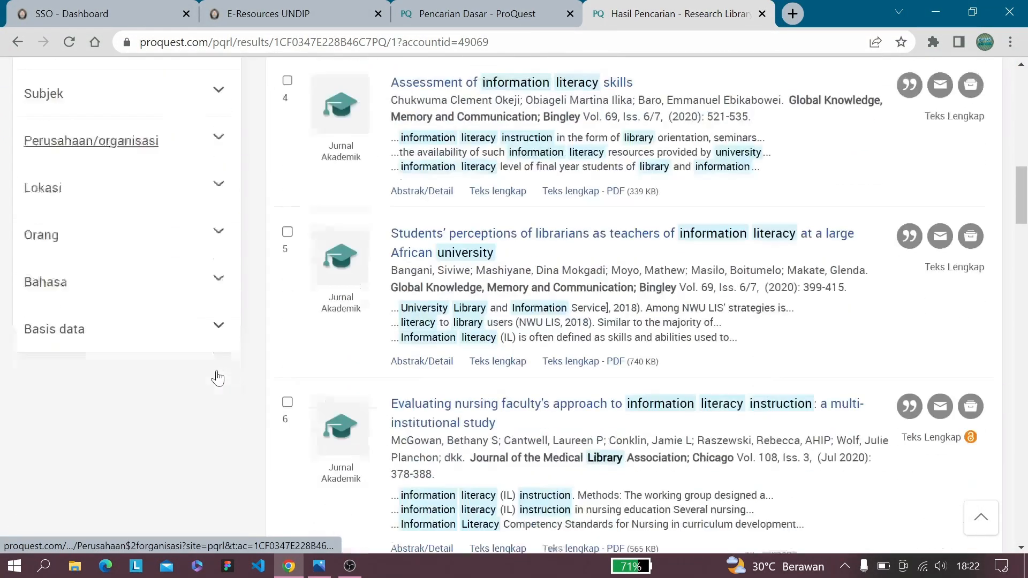
{"action": "scroll", "coordinate": [216, 377], "scroll_direction": "up", "scroll_amount": 1}
{"action": "left_click", "coordinate": [216, 359]}
{"action": "scroll", "coordinate": [214, 361], "scroll_direction": "down", "scroll_amount": 3}
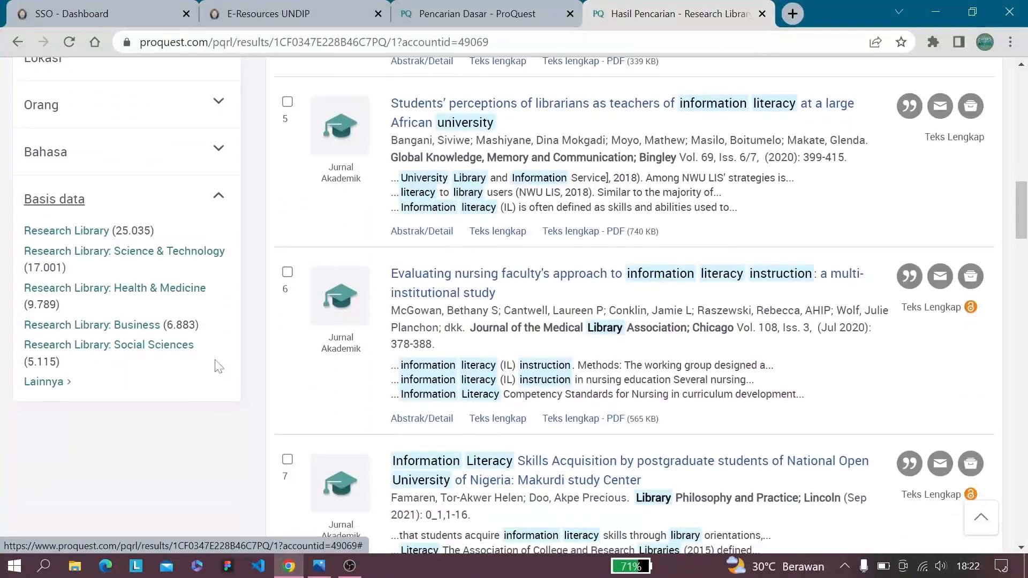
{"action": "left_click", "coordinate": [49, 385]}
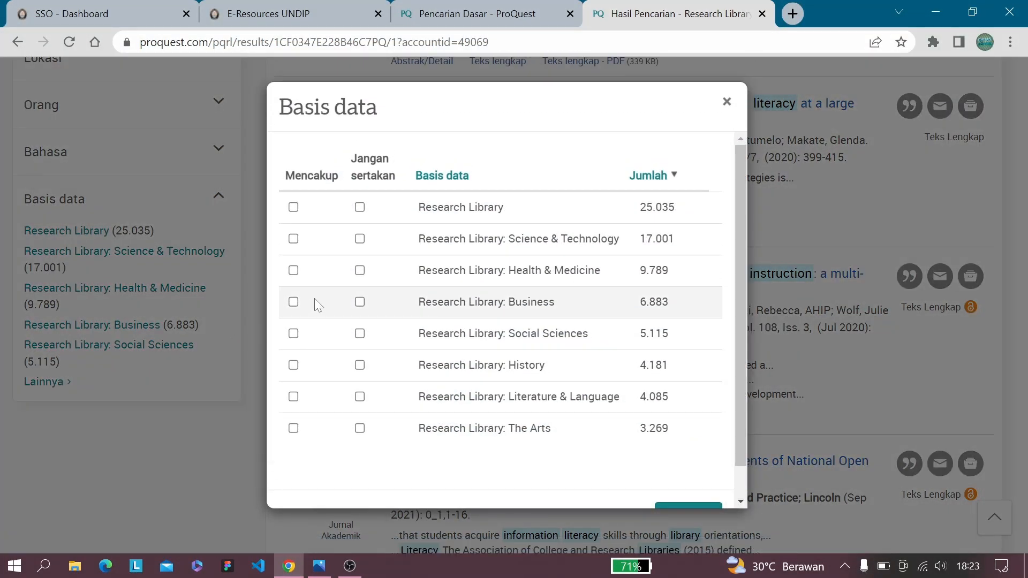
Exclude the Health & Medicine, Business, History, Literature & Language and The Arts databases from the search results
{"action": "left_click", "coordinate": [360, 272]}
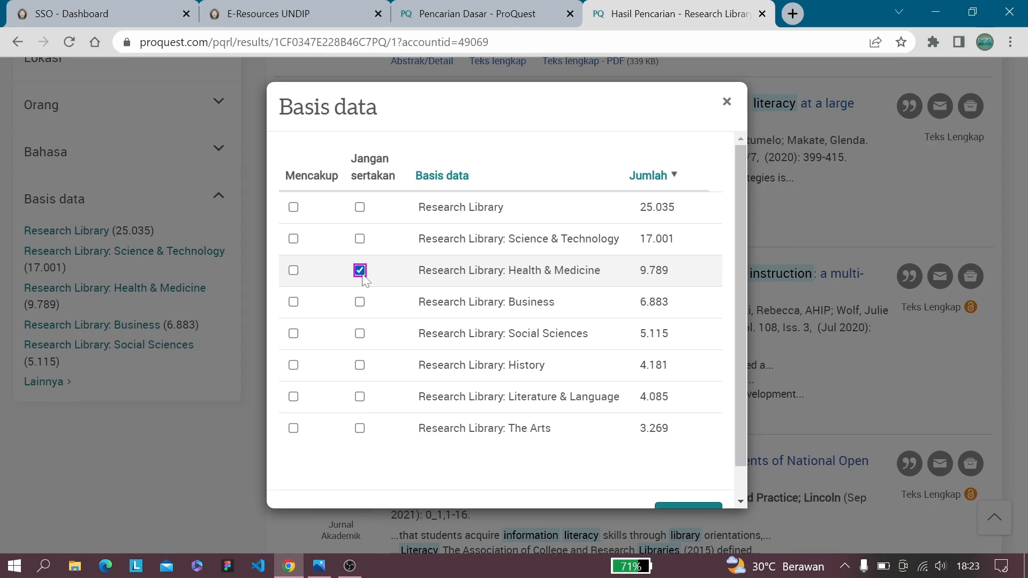
{"action": "left_click", "coordinate": [359, 302]}
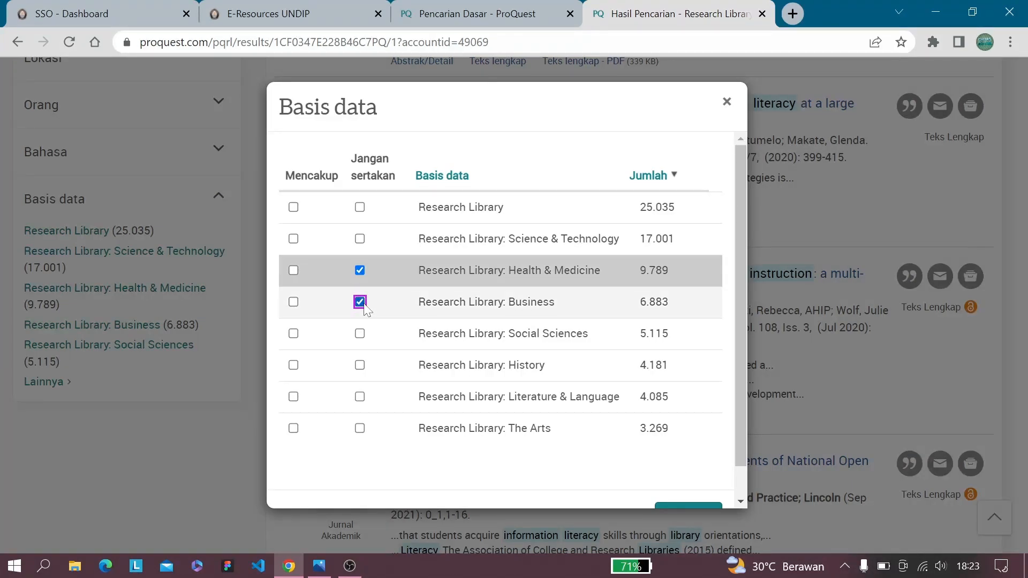
{"action": "left_click", "coordinate": [360, 365]}
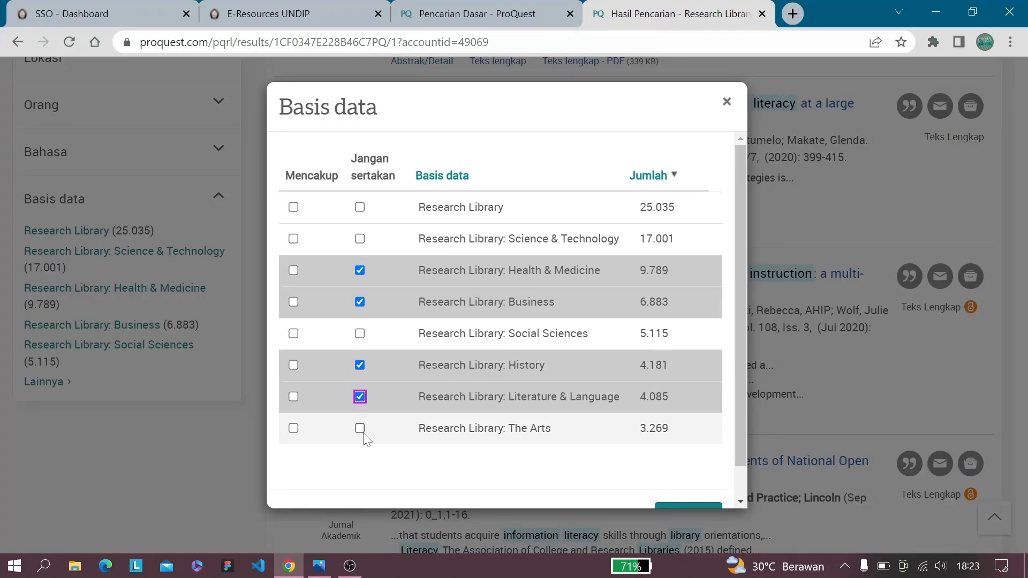
{"action": "left_click", "coordinate": [360, 428]}
{"action": "scroll", "coordinate": [753, 497], "scroll_direction": "down", "scroll_amount": 1}
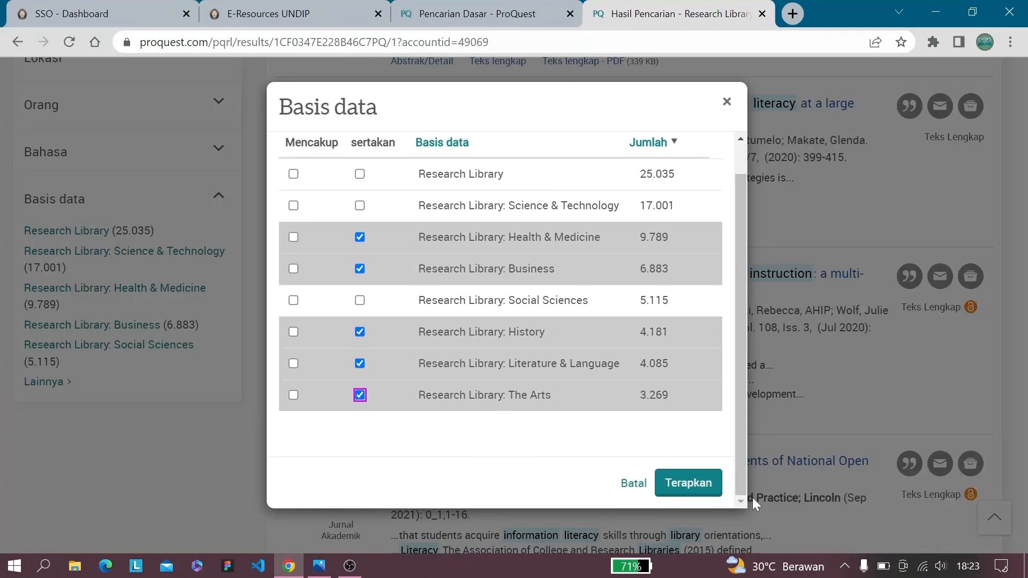
{"action": "left_click", "coordinate": [710, 492]}
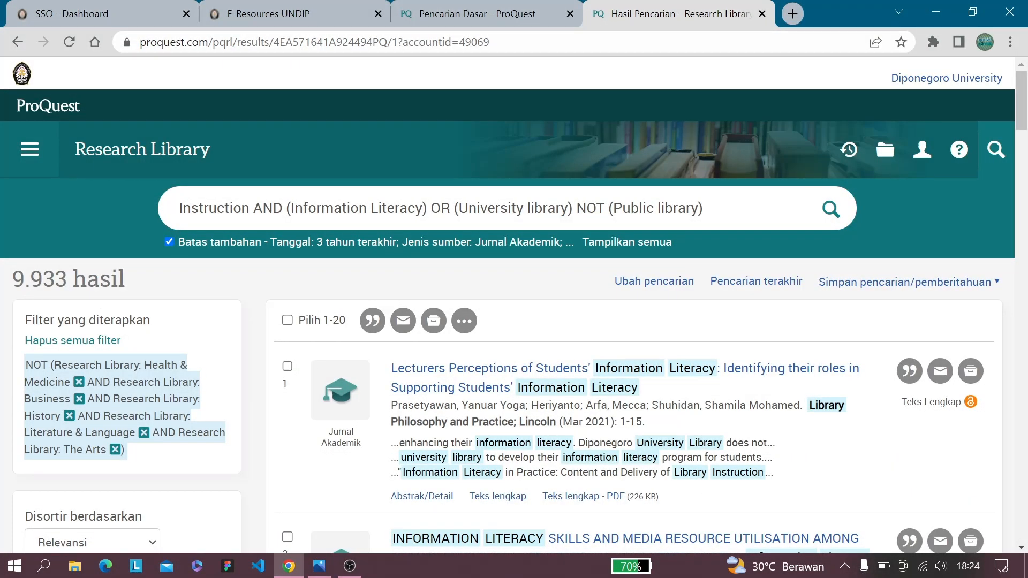
Reopen the current query for editing in advanced search and review the field options available for the "Instruction" term
{"action": "scroll", "coordinate": [514, 322], "scroll_direction": "down", "scroll_amount": 1}
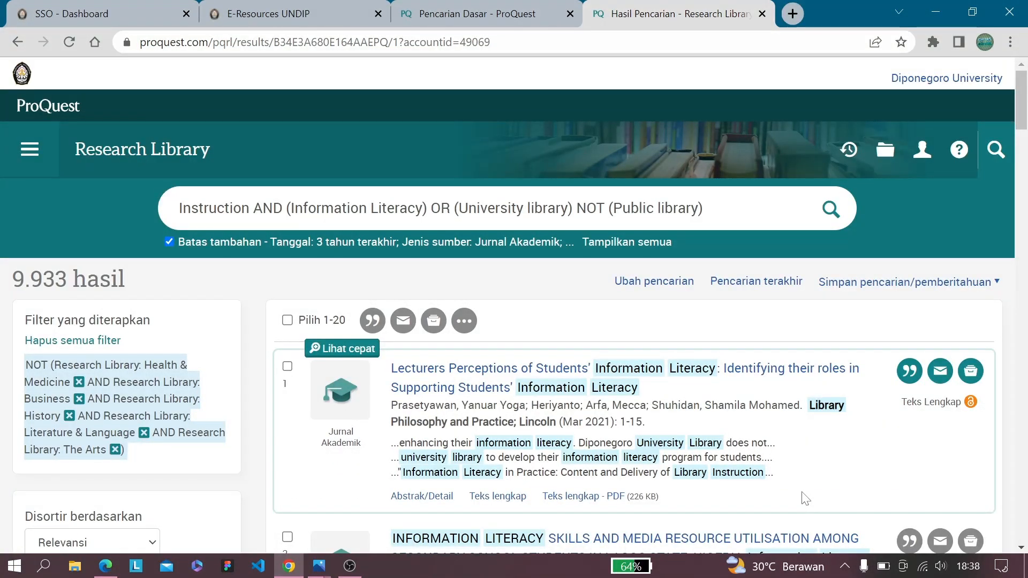
{"action": "left_click", "coordinate": [665, 295]}
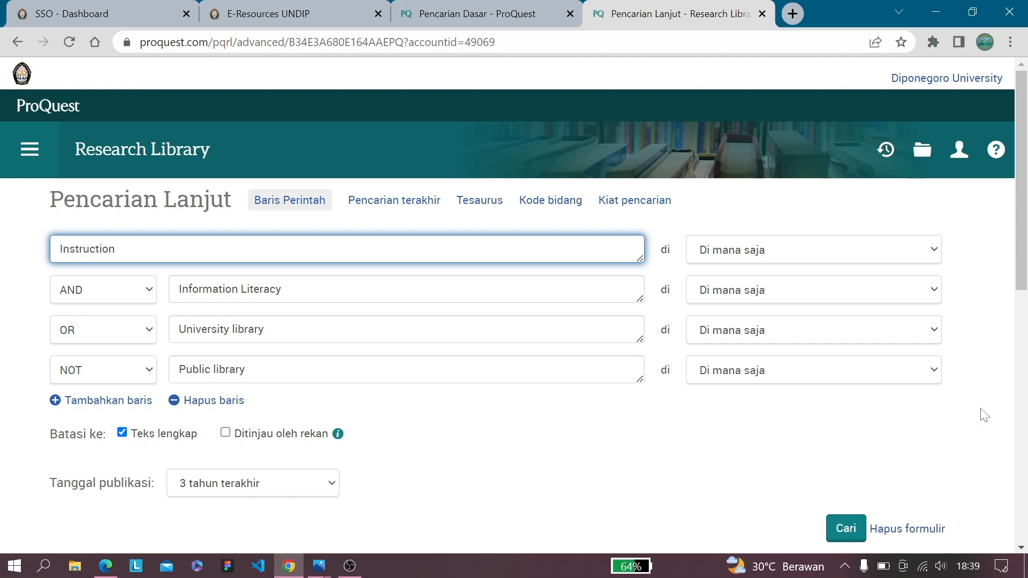
{"action": "left_click", "coordinate": [882, 262]}
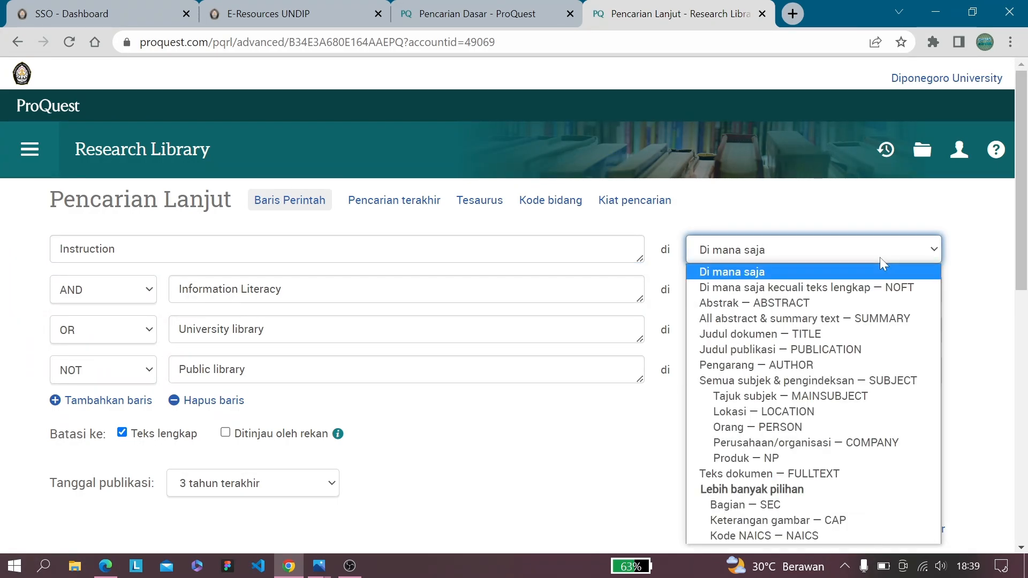
{"action": "left_click", "coordinate": [882, 262]}
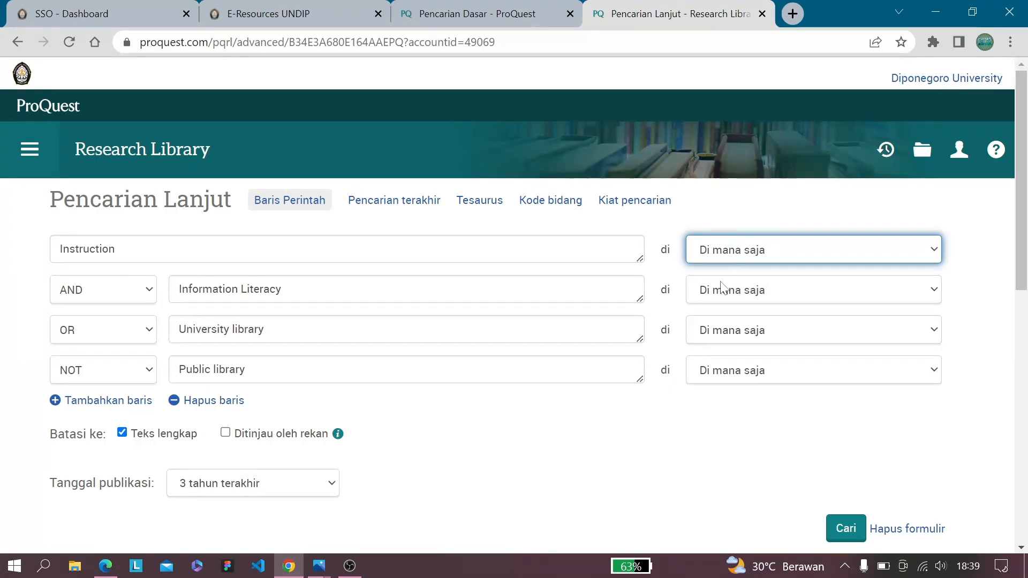
{"action": "left_click", "coordinate": [761, 260]}
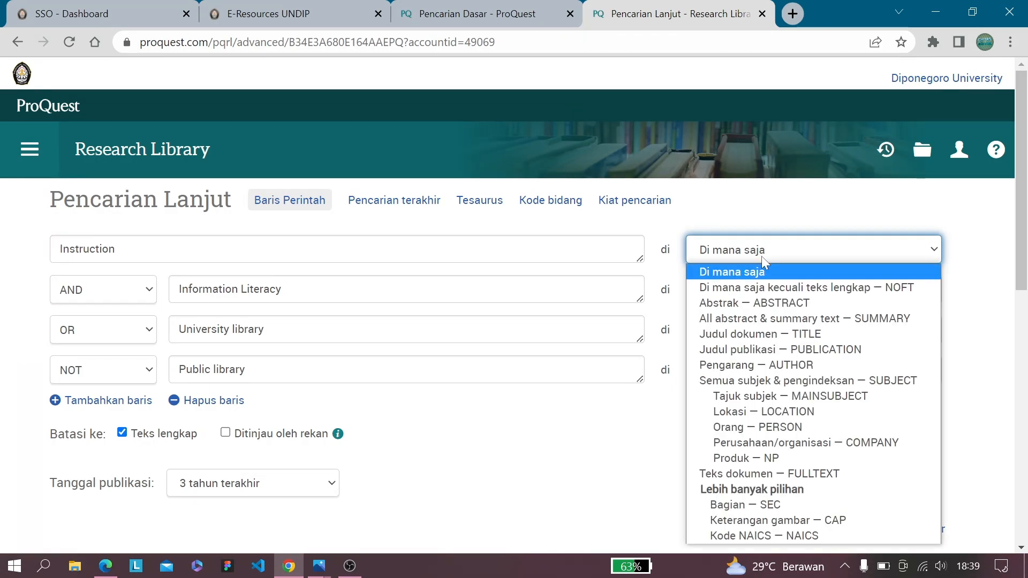
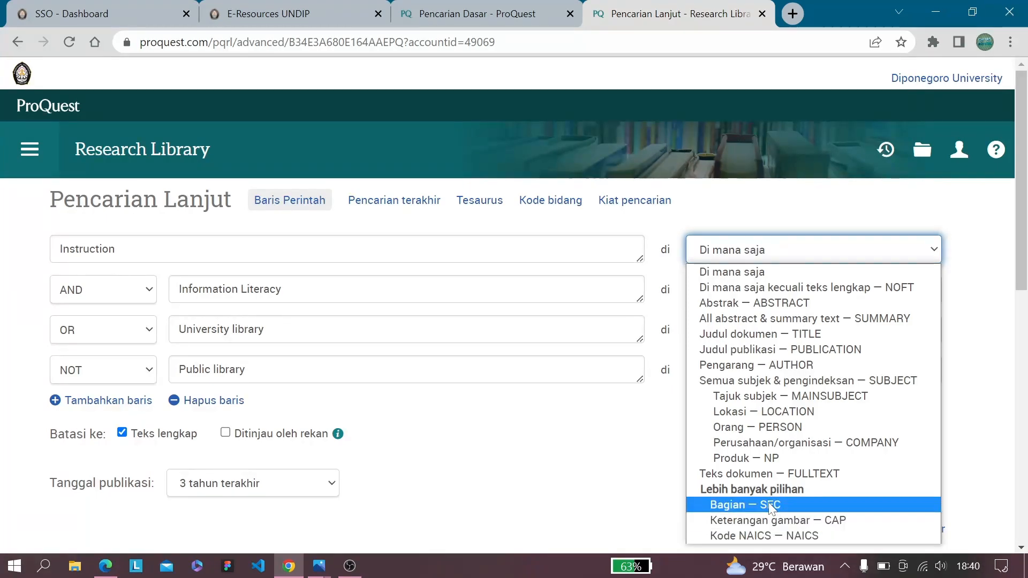
{"action": "scroll", "coordinate": [677, 368], "scroll_direction": "down", "scroll_amount": 1}
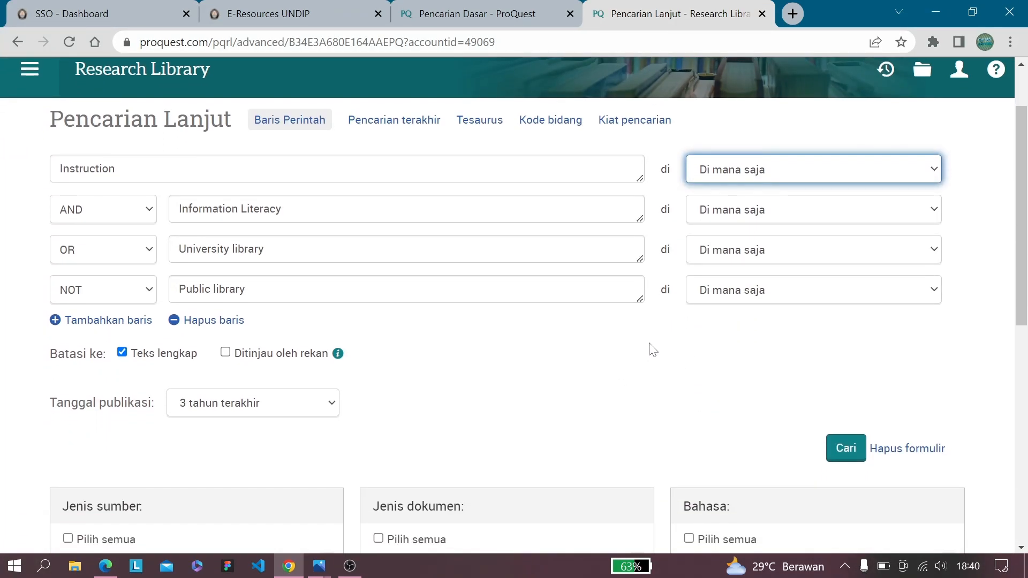
{"action": "left_click", "coordinate": [793, 175]}
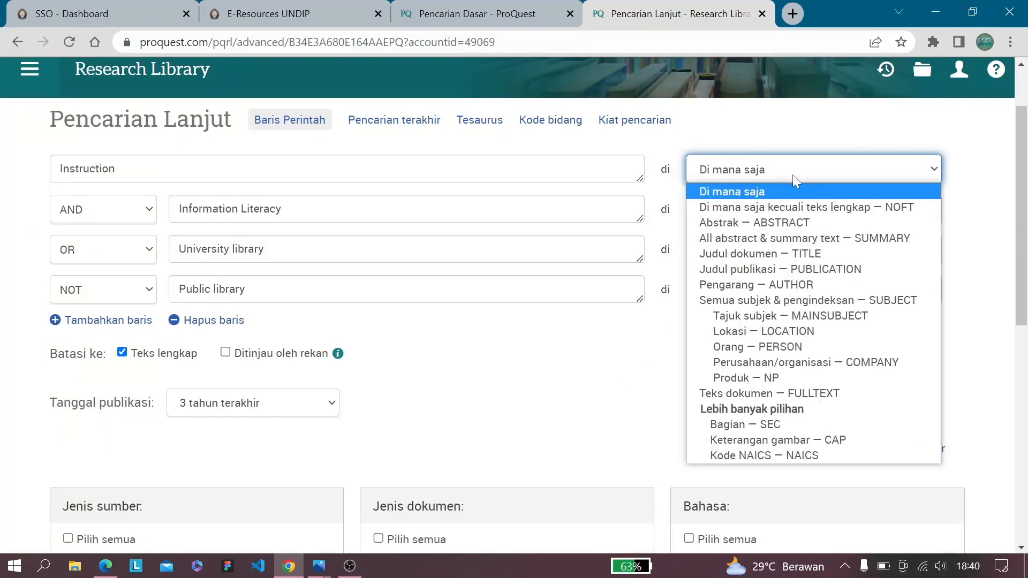
{"action": "left_click", "coordinate": [793, 175]}
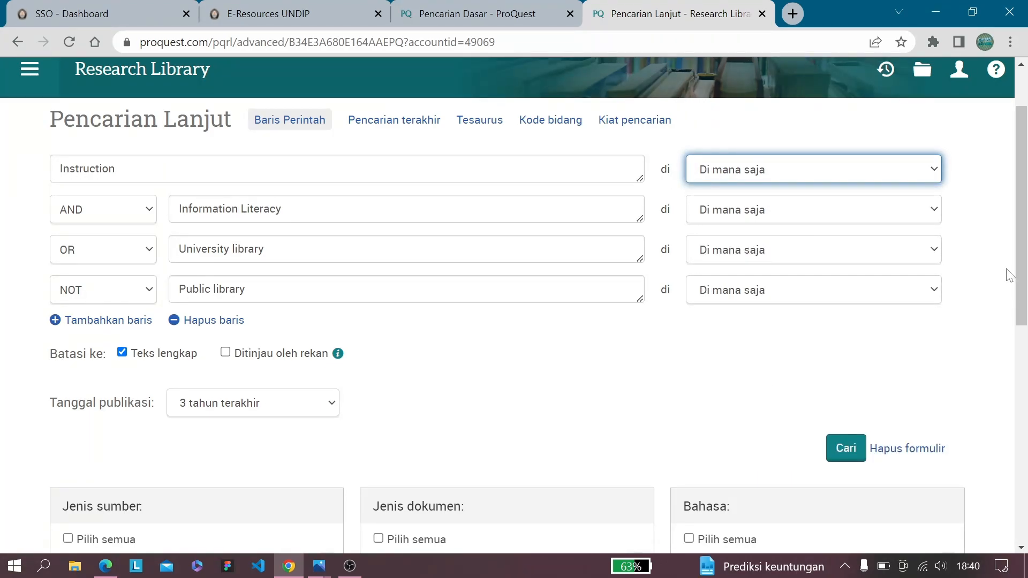
{"action": "left_click", "coordinate": [932, 162]}
{"action": "left_click", "coordinate": [836, 141]}
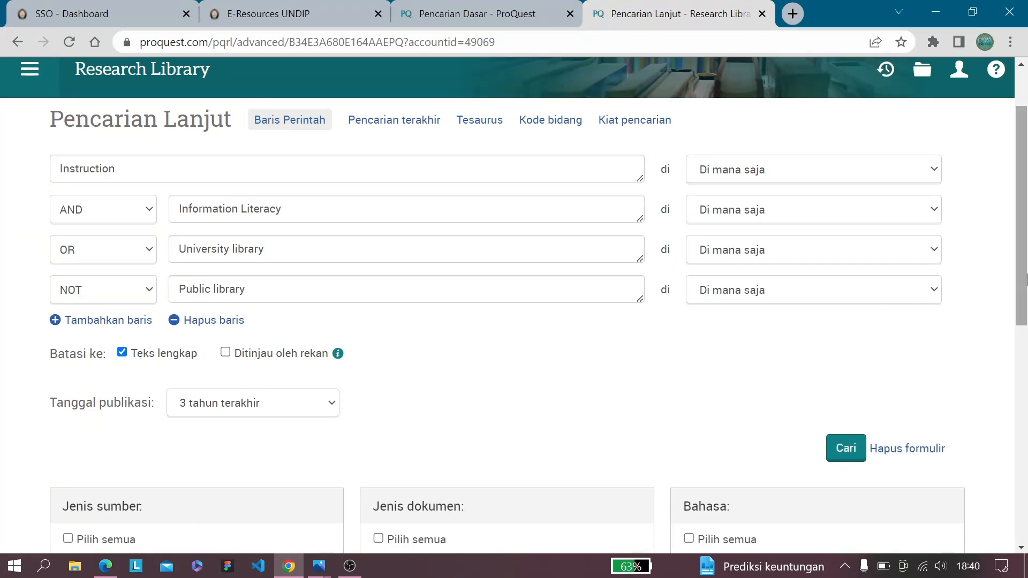
Limit all four search terms to the document title field, Judul dokumen — TITLE
{"action": "left_click", "coordinate": [724, 170]}
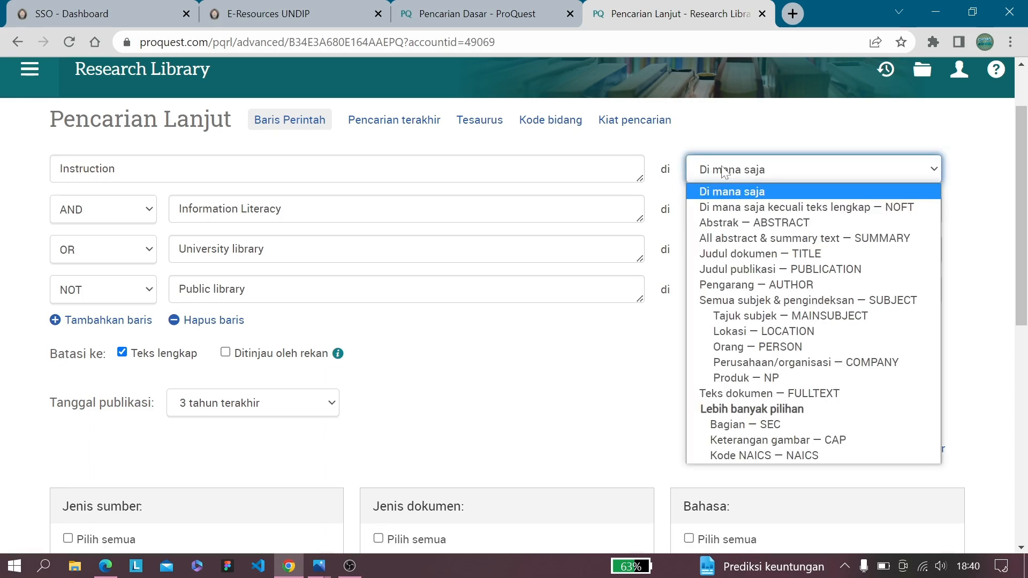
{"action": "left_click", "coordinate": [727, 253]}
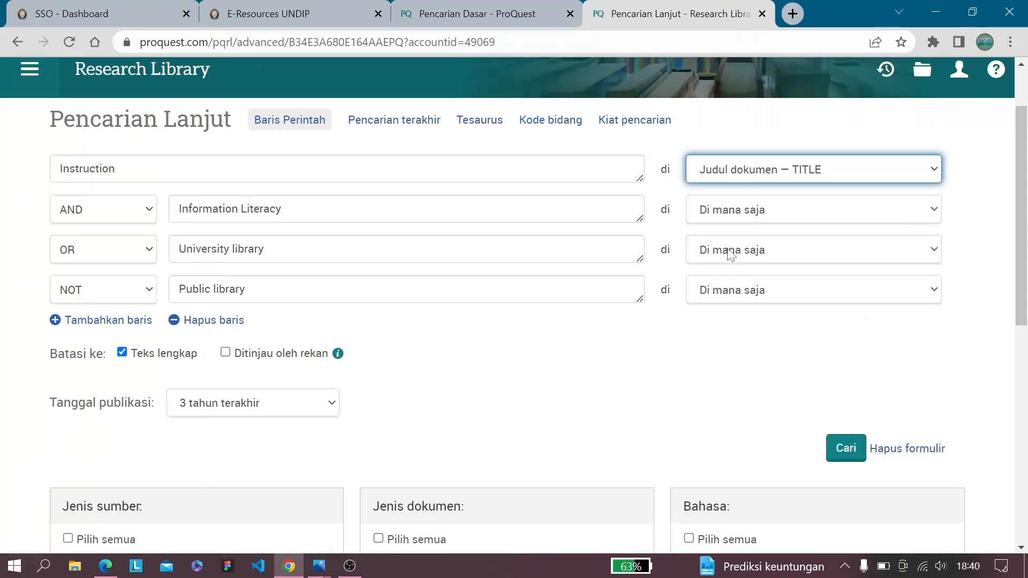
{"action": "left_click", "coordinate": [756, 217]}
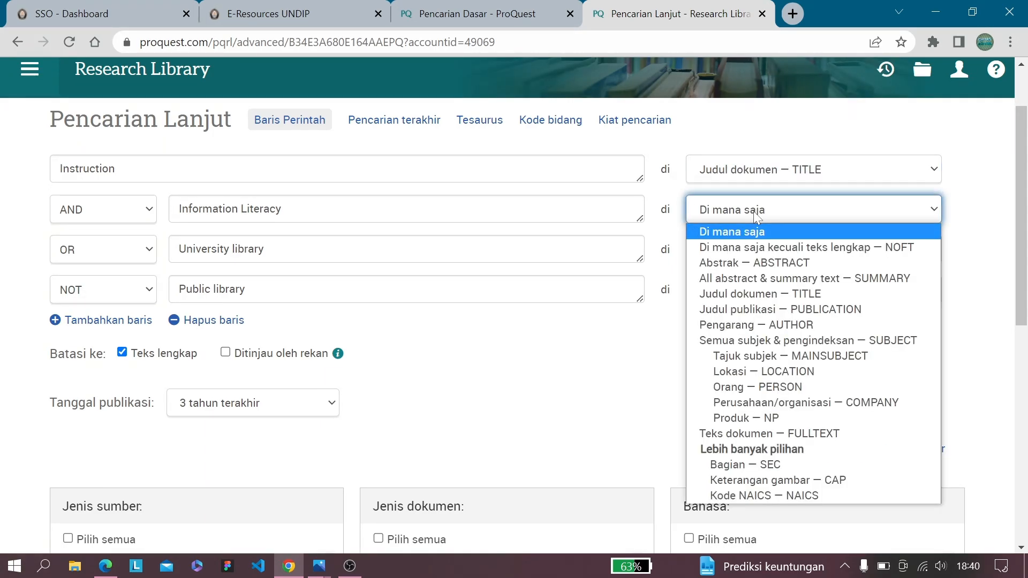
{"action": "left_click", "coordinate": [750, 294]}
{"action": "left_click", "coordinate": [747, 261]}
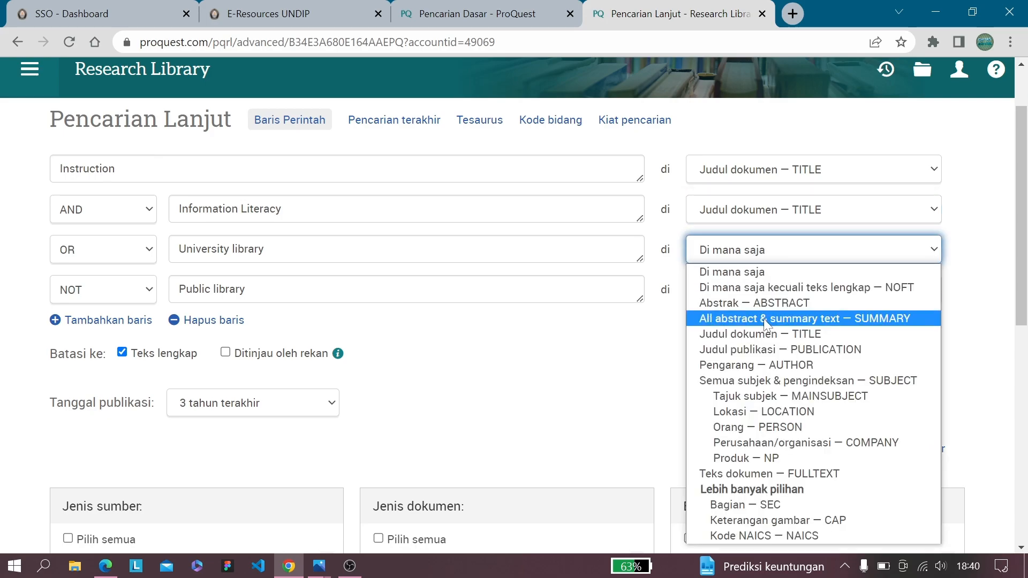
{"action": "left_click", "coordinate": [763, 336]}
{"action": "left_click", "coordinate": [766, 294]}
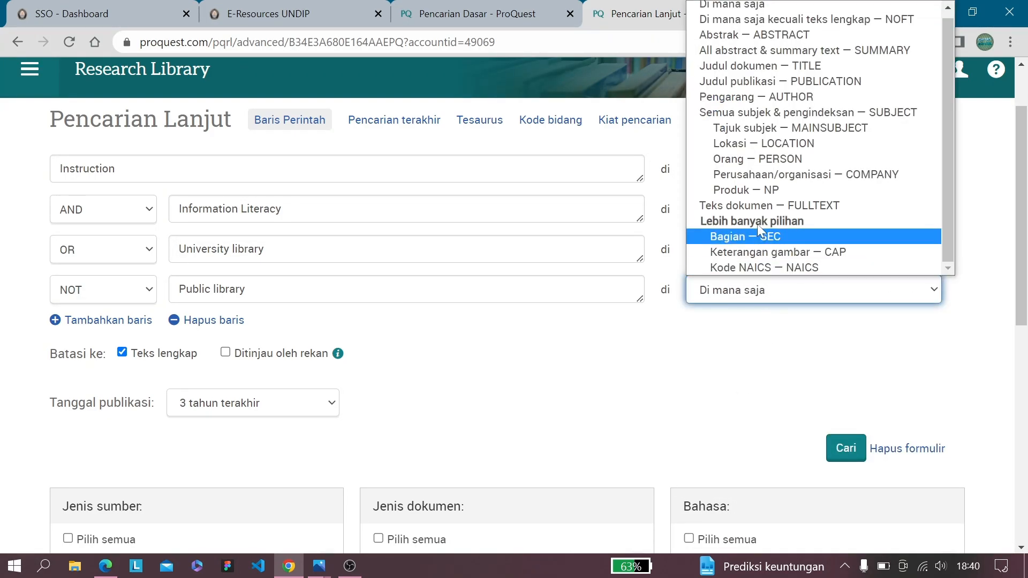
{"action": "left_click", "coordinate": [699, 362]}
{"action": "left_click", "coordinate": [736, 292]}
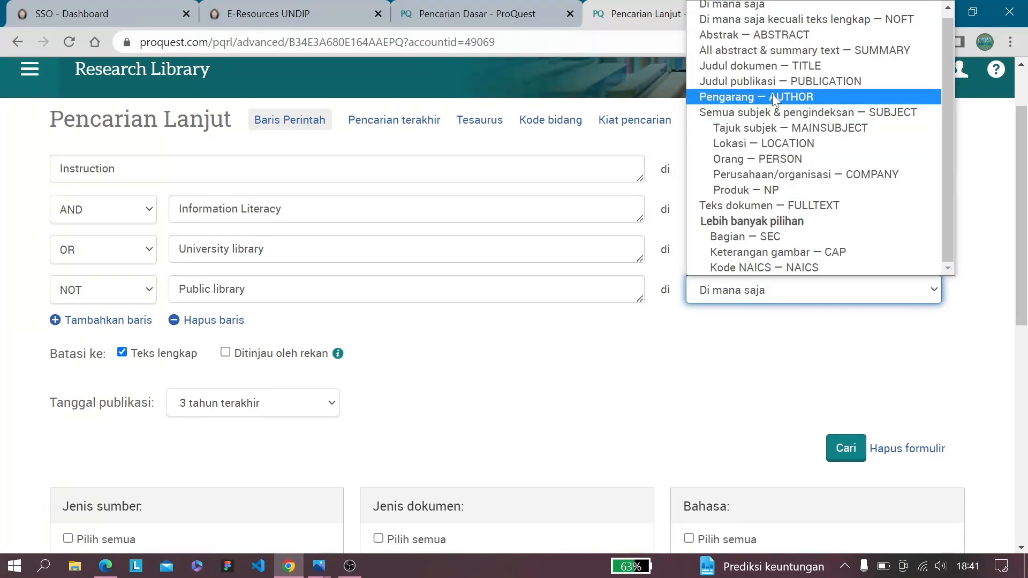
{"action": "left_click", "coordinate": [783, 65]}
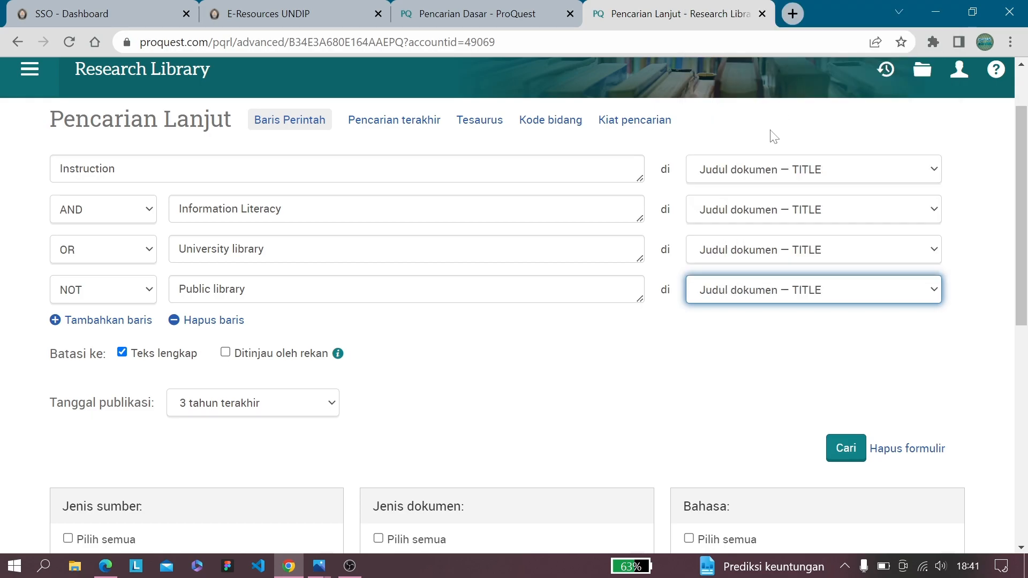
Set the field of the "University library" term to Abstrak — ABSTRACT and run the advanced search
{"action": "scroll", "coordinate": [777, 366], "scroll_direction": "up", "scroll_amount": 1}
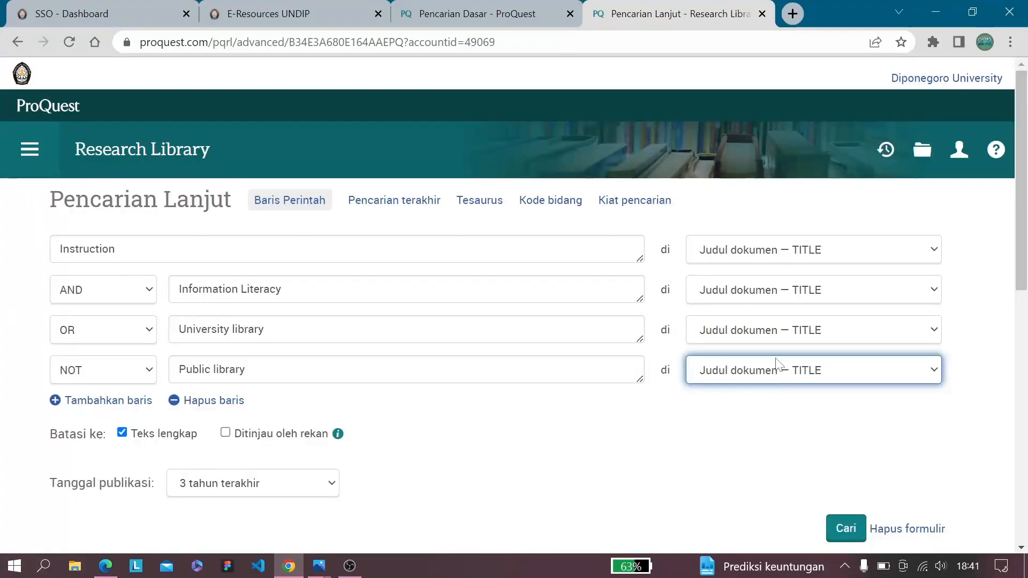
{"action": "left_click", "coordinate": [799, 333]}
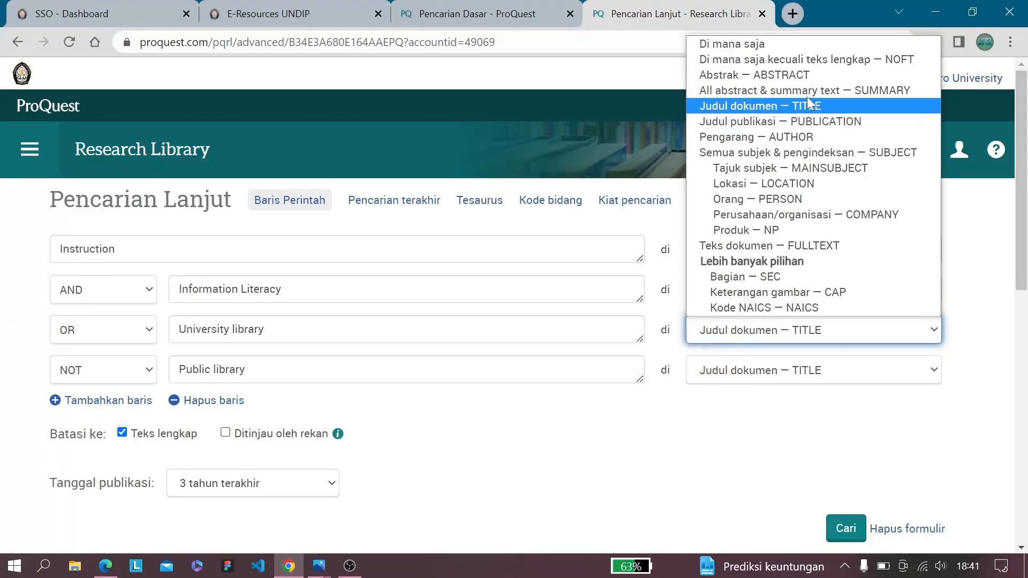
{"action": "left_click", "coordinate": [807, 75]}
{"action": "left_click", "coordinate": [846, 535]}
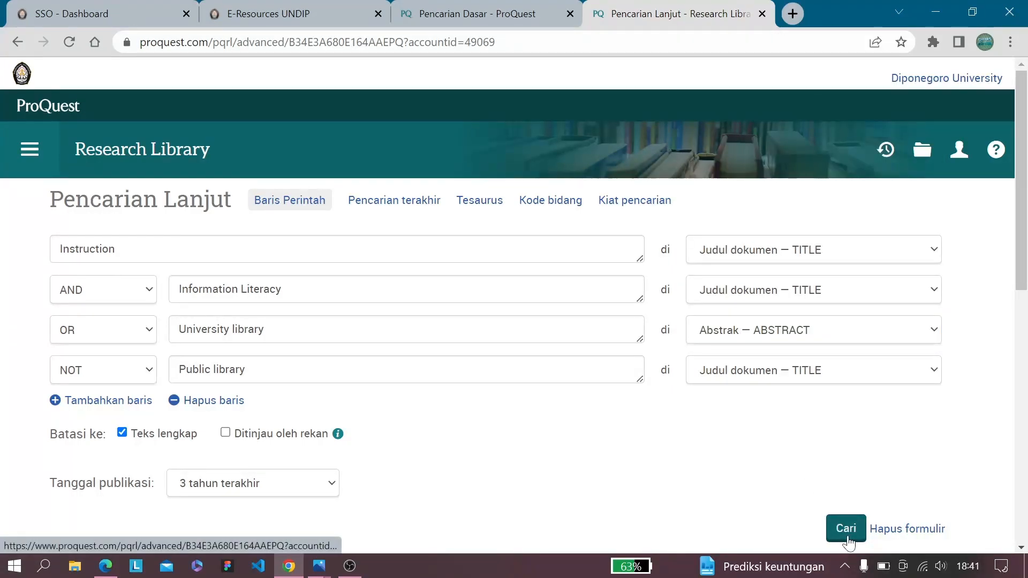
{"action": "left_click", "coordinate": [847, 533]}
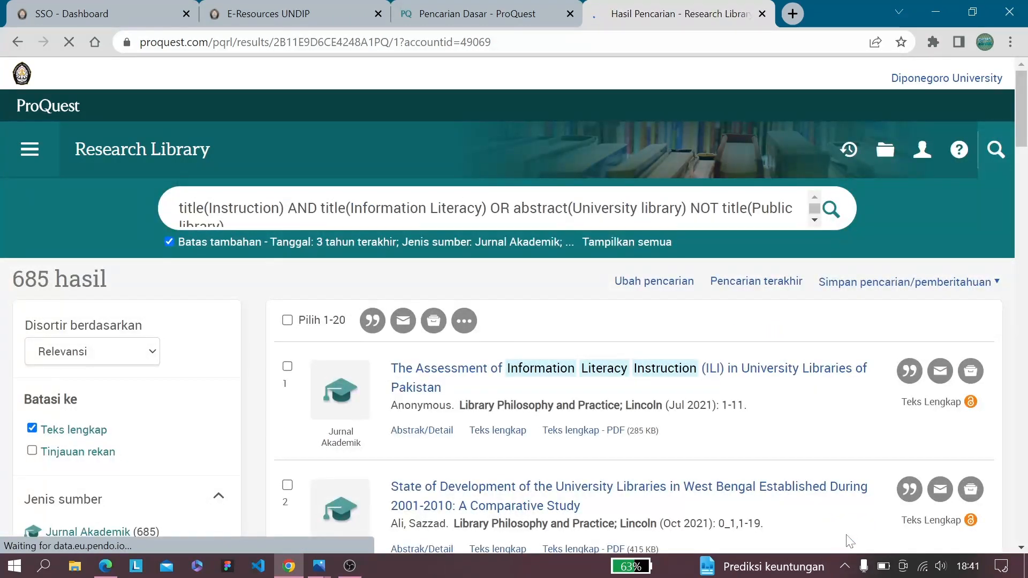
Review the articles returned by the title and abstract search, checking how the search terms match their titles
{"action": "scroll", "coordinate": [178, 262], "scroll_direction": "down", "scroll_amount": 2}
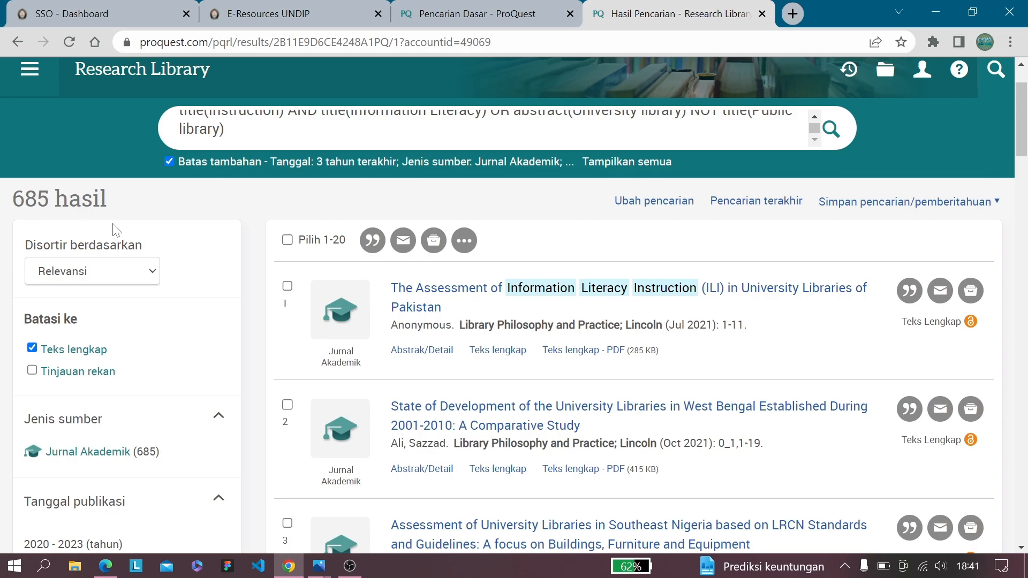
{"action": "scroll", "coordinate": [428, 247], "scroll_direction": "down", "scroll_amount": 1}
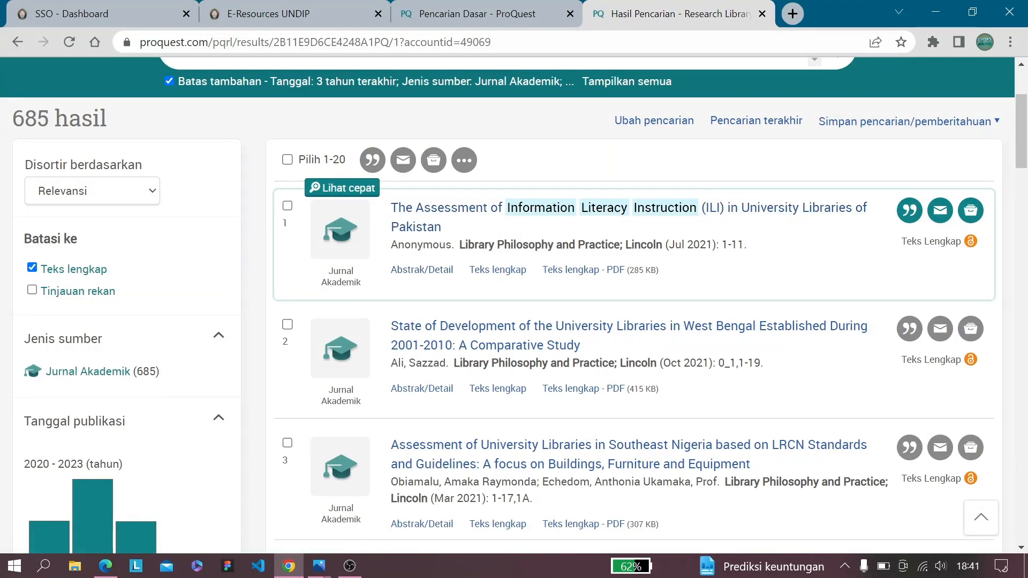
{"action": "scroll", "coordinate": [503, 313], "scroll_direction": "down", "scroll_amount": 1}
{"action": "scroll", "coordinate": [503, 314], "scroll_direction": "down", "scroll_amount": 2}
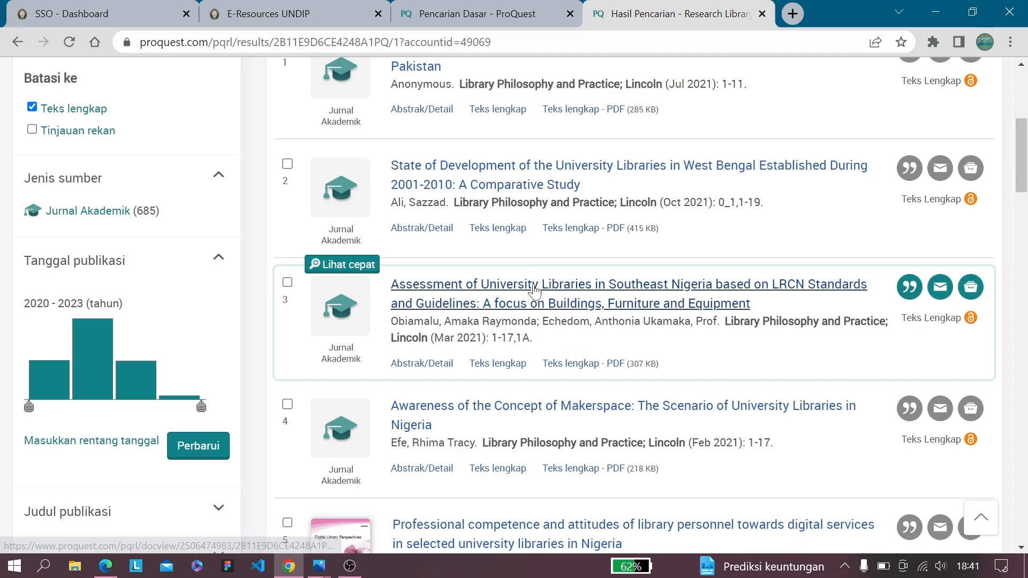
{"action": "scroll", "coordinate": [534, 291], "scroll_direction": "down", "scroll_amount": 3}
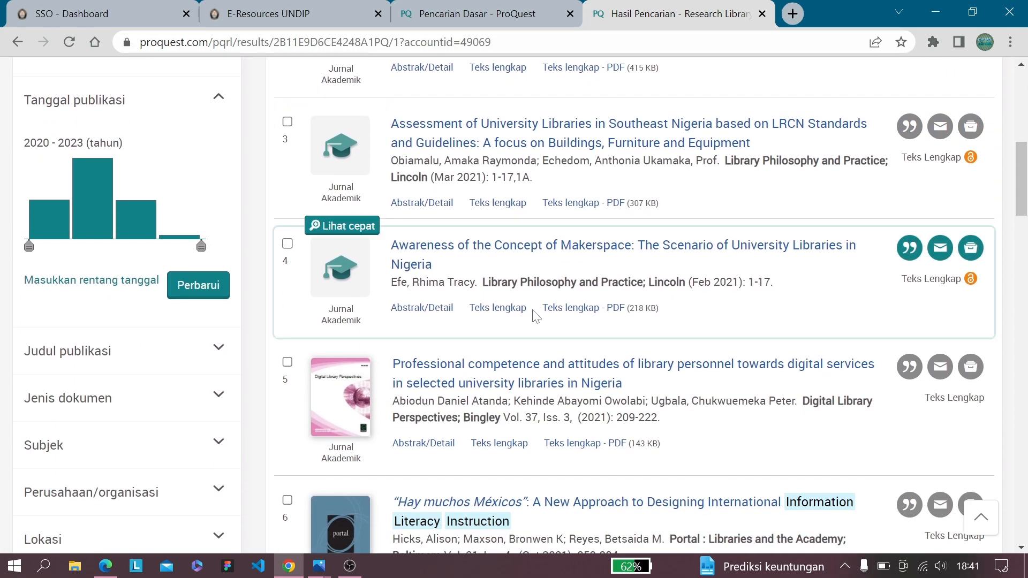
{"action": "scroll", "coordinate": [534, 316], "scroll_direction": "down", "scroll_amount": 3}
{"action": "scroll", "coordinate": [533, 321], "scroll_direction": "down", "scroll_amount": 2}
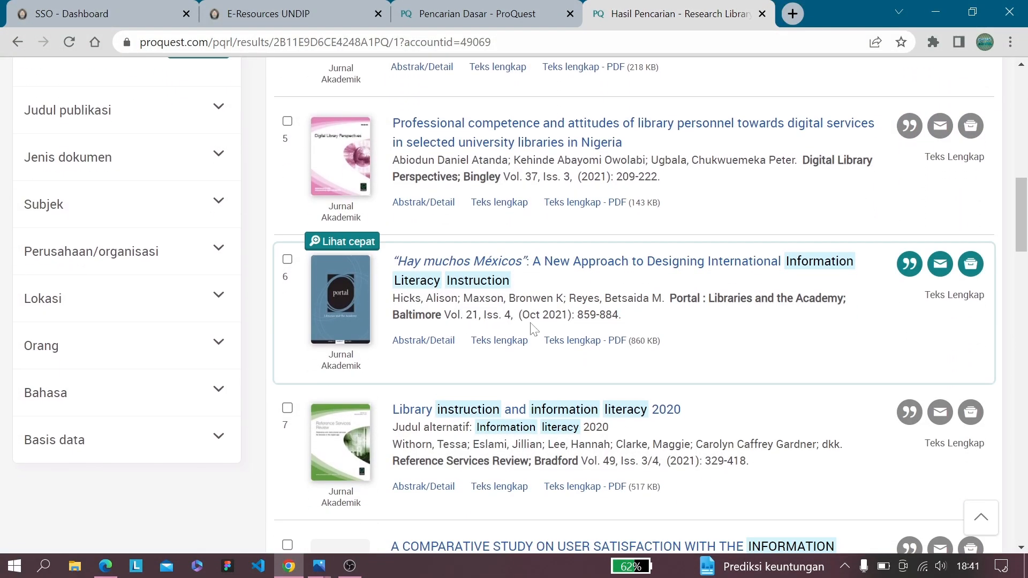
{"action": "scroll", "coordinate": [532, 323], "scroll_direction": "down", "scroll_amount": 1}
{"action": "scroll", "coordinate": [530, 329], "scroll_direction": "down", "scroll_amount": 1}
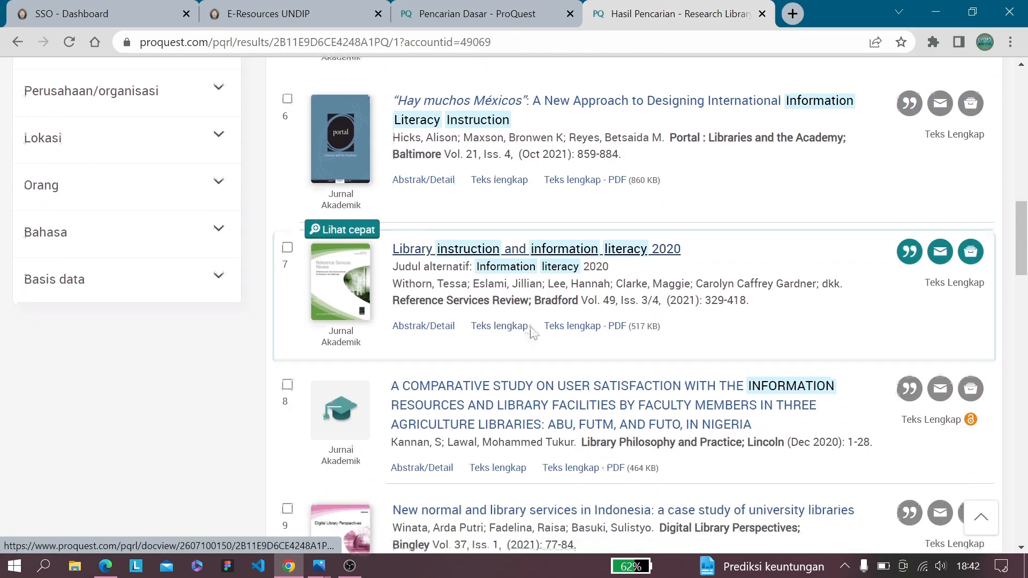
{"action": "scroll", "coordinate": [531, 333], "scroll_direction": "down", "scroll_amount": 1}
{"action": "scroll", "coordinate": [531, 337], "scroll_direction": "down", "scroll_amount": 2}
{"action": "scroll", "coordinate": [532, 338], "scroll_direction": "down", "scroll_amount": 2}
{"action": "scroll", "coordinate": [519, 342], "scroll_direction": "up", "scroll_amount": 15}
{"action": "scroll", "coordinate": [510, 333], "scroll_direction": "up", "scroll_amount": 2}
{"action": "scroll", "coordinate": [503, 267], "scroll_direction": "down", "scroll_amount": 1}
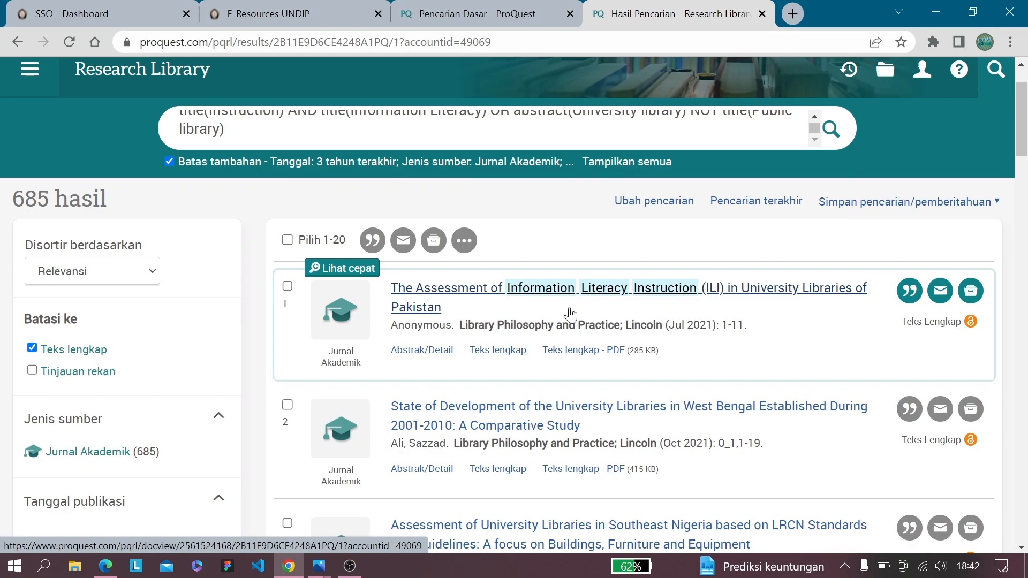
{"action": "scroll", "coordinate": [587, 316], "scroll_direction": "up", "scroll_amount": 1}
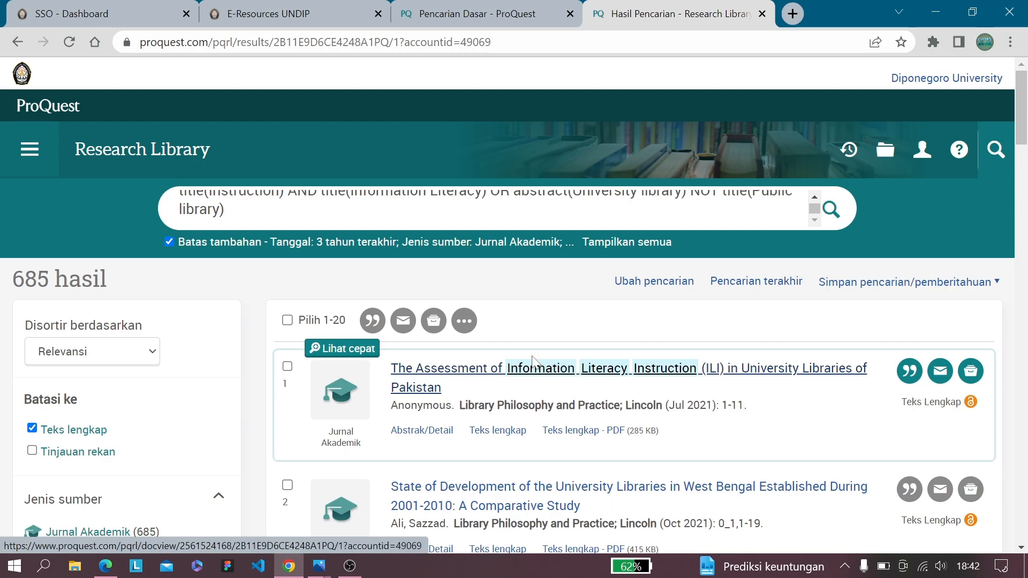
{"action": "scroll", "coordinate": [525, 354], "scroll_direction": "down", "scroll_amount": 1}
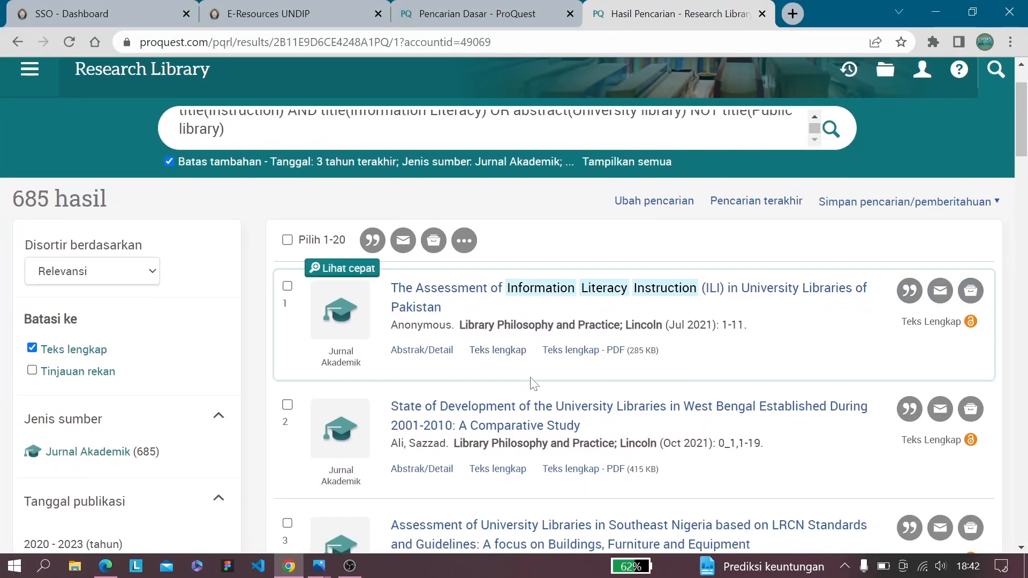
{"action": "scroll", "coordinate": [533, 384], "scroll_direction": "down", "scroll_amount": 1}
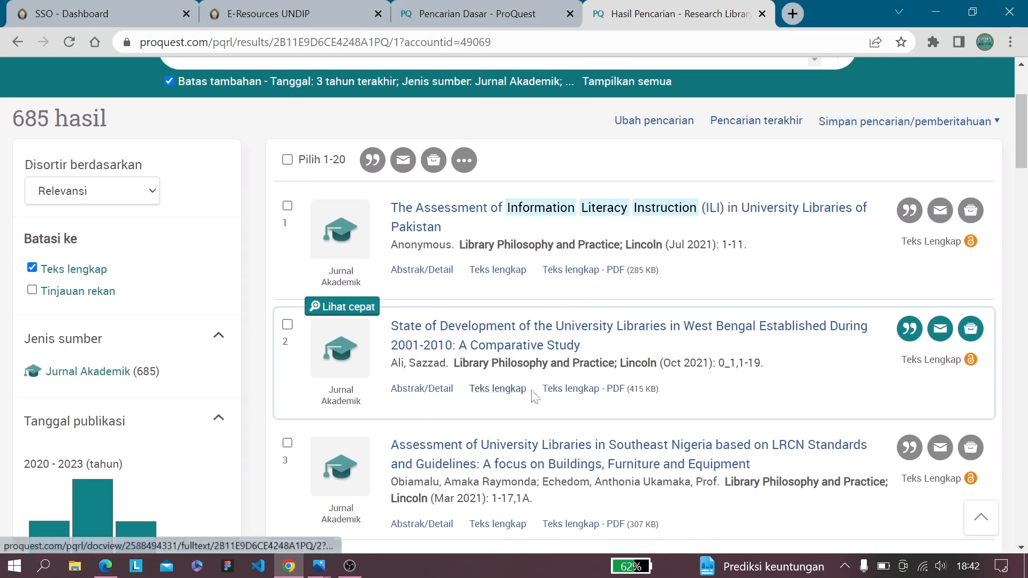
{"action": "scroll", "coordinate": [527, 397], "scroll_direction": "up", "scroll_amount": 3}
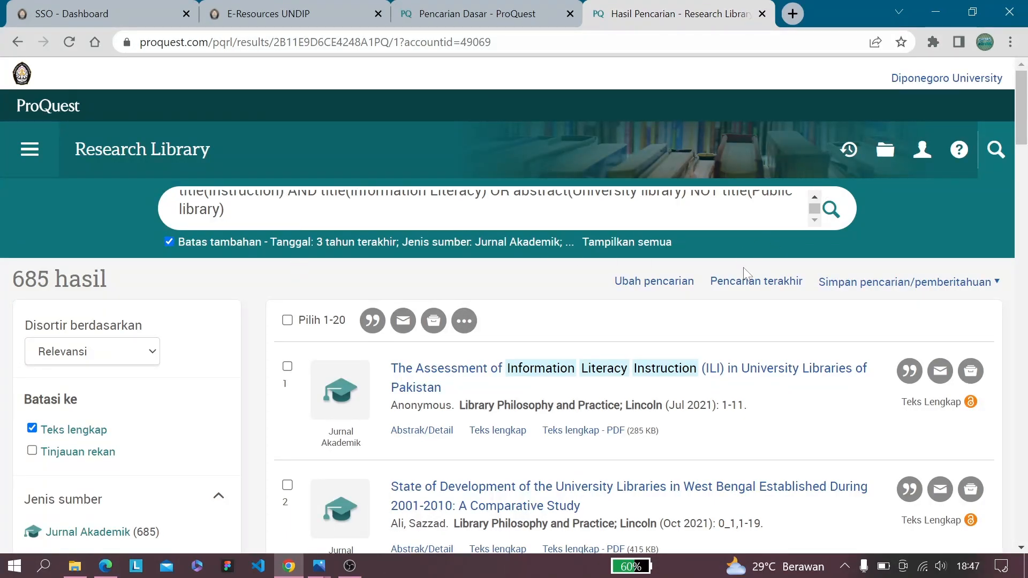
Switch to the ProQuest basic search page, browse the featured topics and open Topic Paths from the business topic guide (Panduan Topik)
{"action": "left_click", "coordinate": [439, 13]}
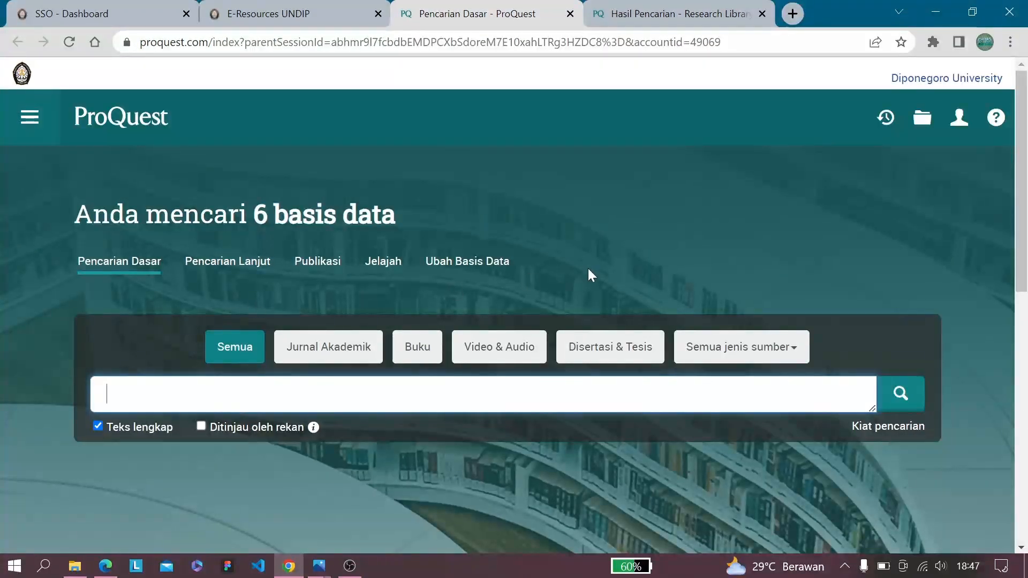
{"action": "left_click", "coordinate": [383, 262]}
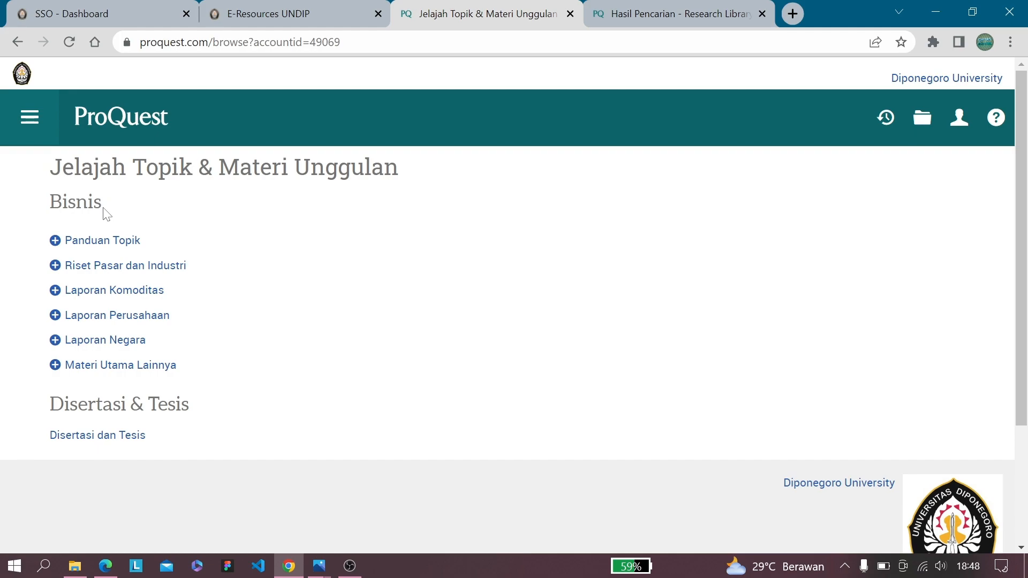
{"action": "left_click", "coordinate": [107, 240]}
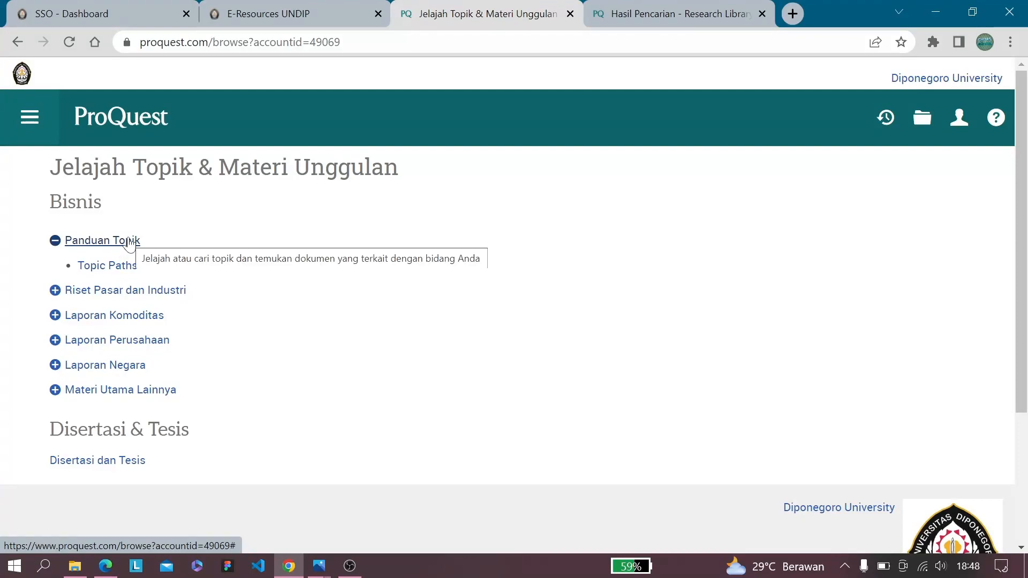
{"action": "left_click", "coordinate": [109, 267]}
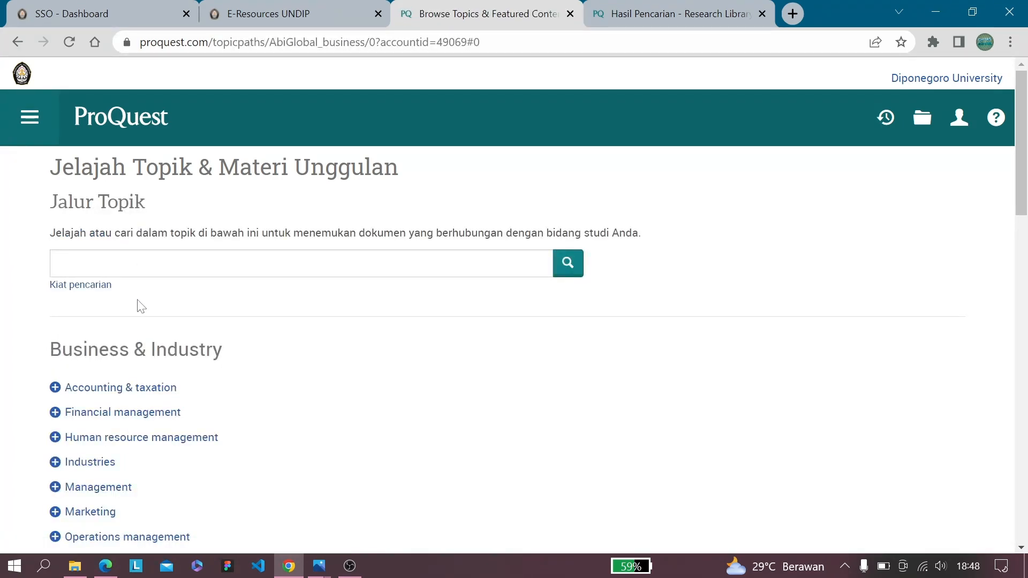
Expand Information science and its Libraries subtopic under Computers & Internet, and view the documents for Information literacy
{"action": "scroll", "coordinate": [138, 337], "scroll_direction": "down", "scroll_amount": 1}
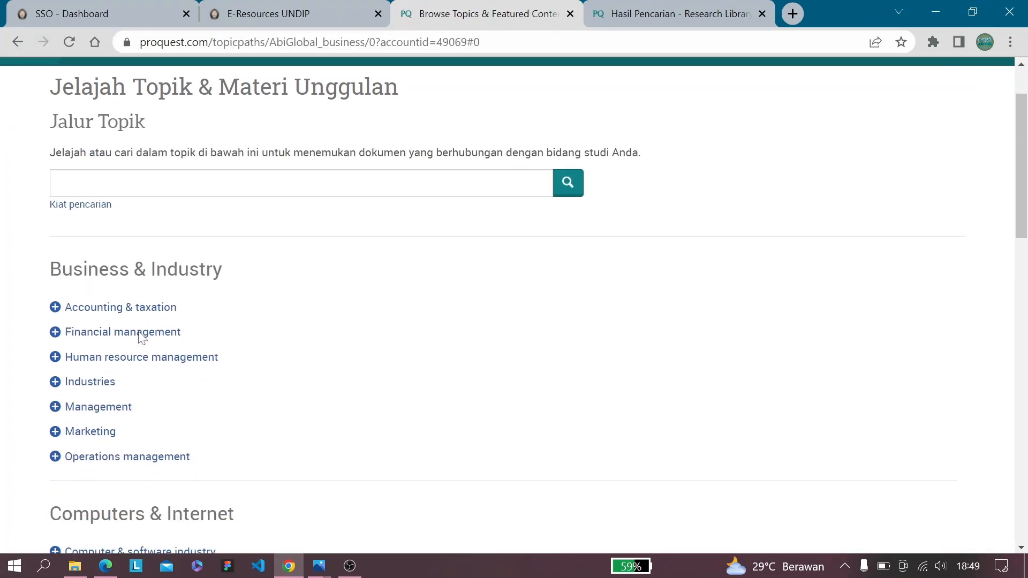
{"action": "scroll", "coordinate": [147, 399], "scroll_direction": "down", "scroll_amount": 2}
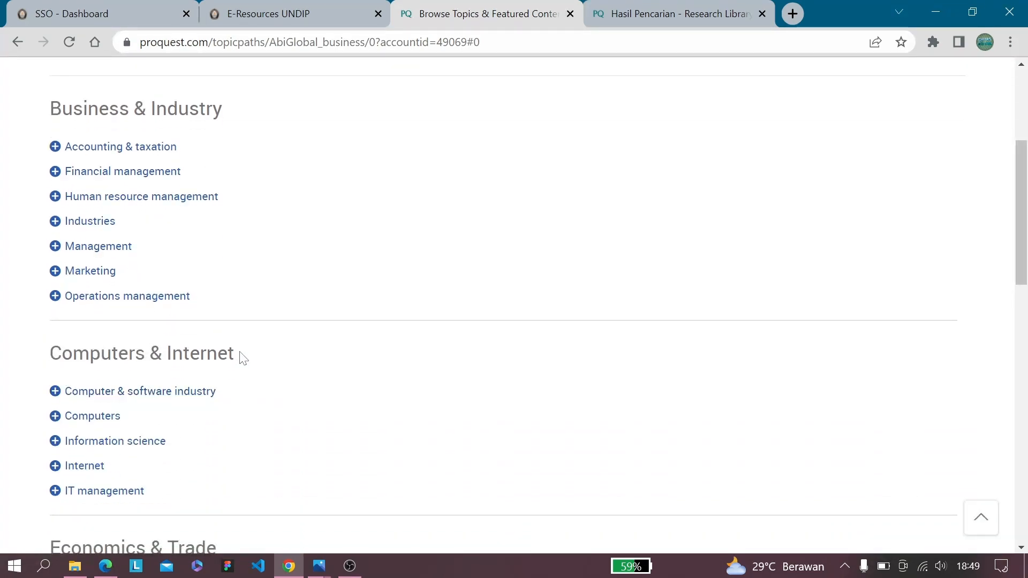
{"action": "scroll", "coordinate": [242, 358], "scroll_direction": "down", "scroll_amount": 1}
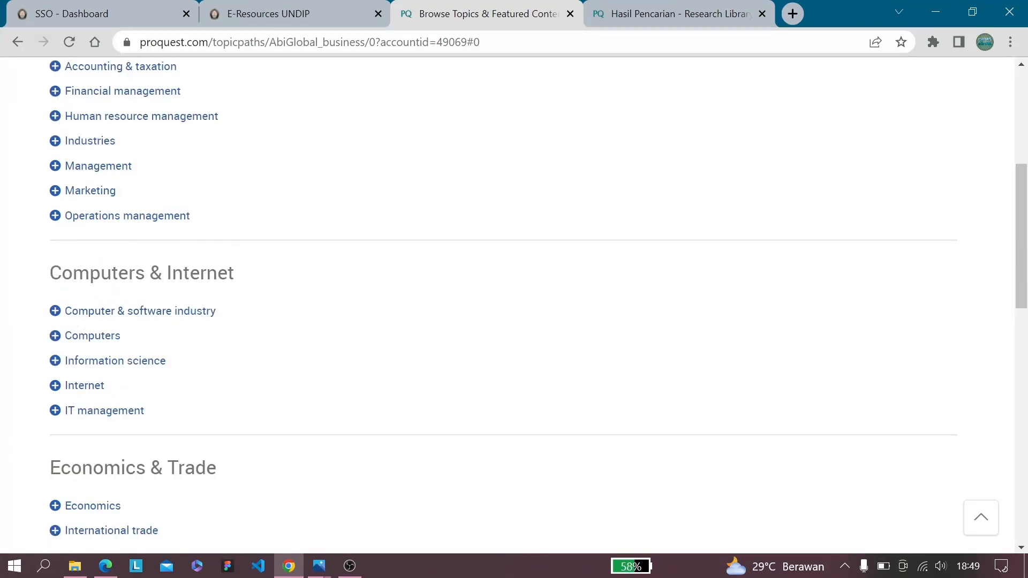
{"action": "scroll", "coordinate": [220, 273], "scroll_direction": "down", "scroll_amount": 1}
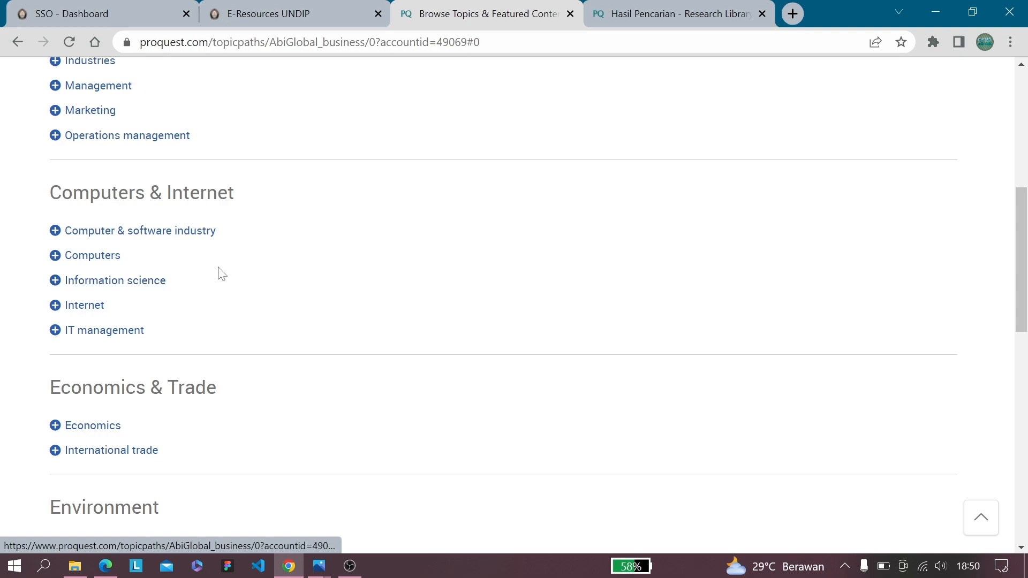
{"action": "left_click", "coordinate": [119, 282]}
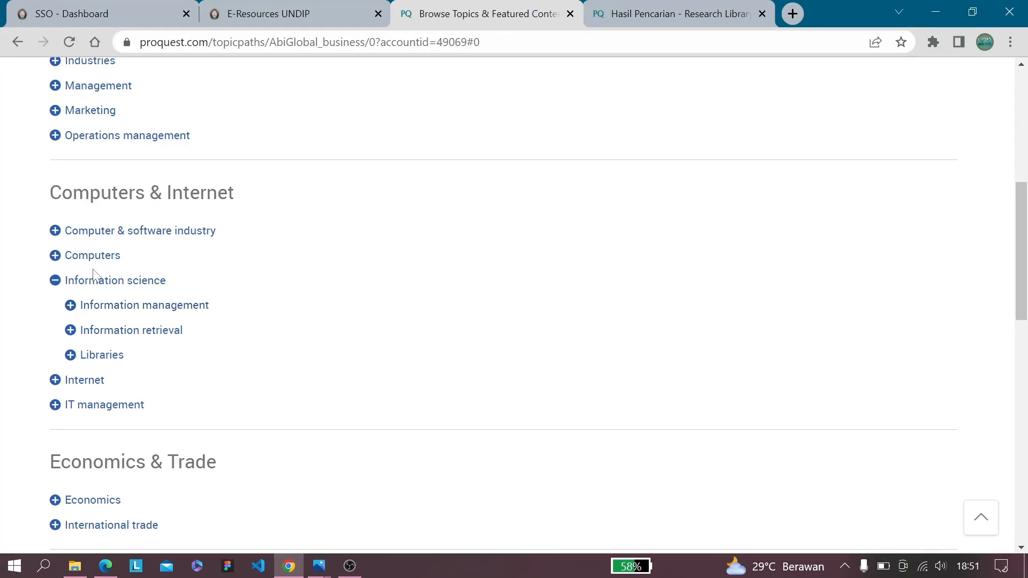
{"action": "left_click", "coordinate": [88, 358]}
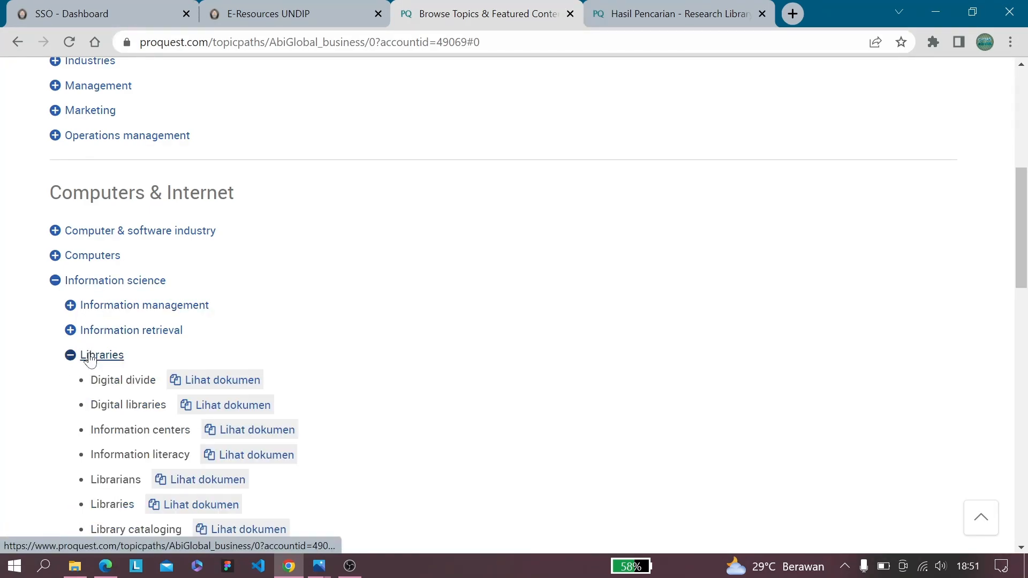
{"action": "scroll", "coordinate": [88, 357], "scroll_direction": "down", "scroll_amount": 1}
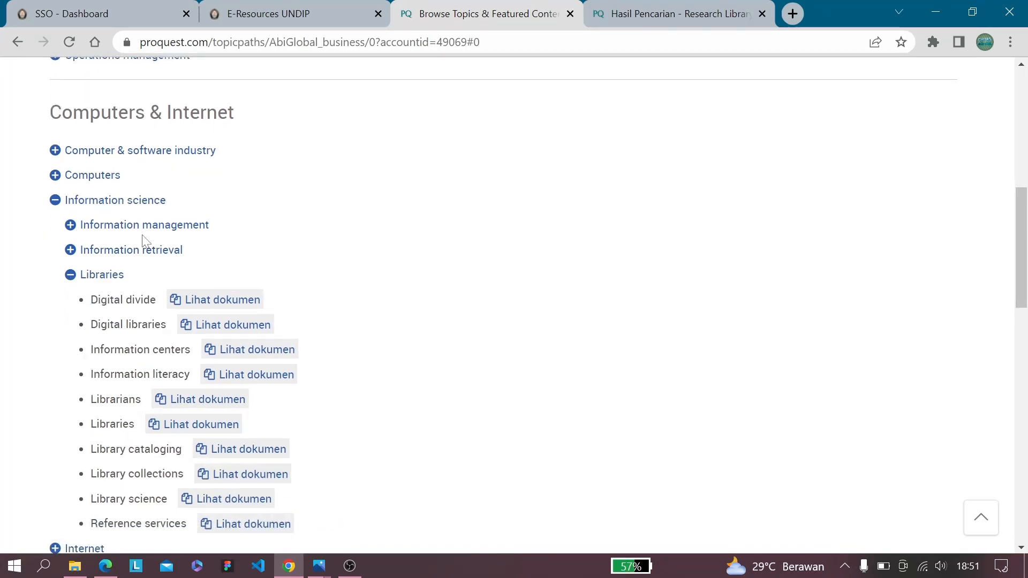
{"action": "left_click", "coordinate": [237, 383]}
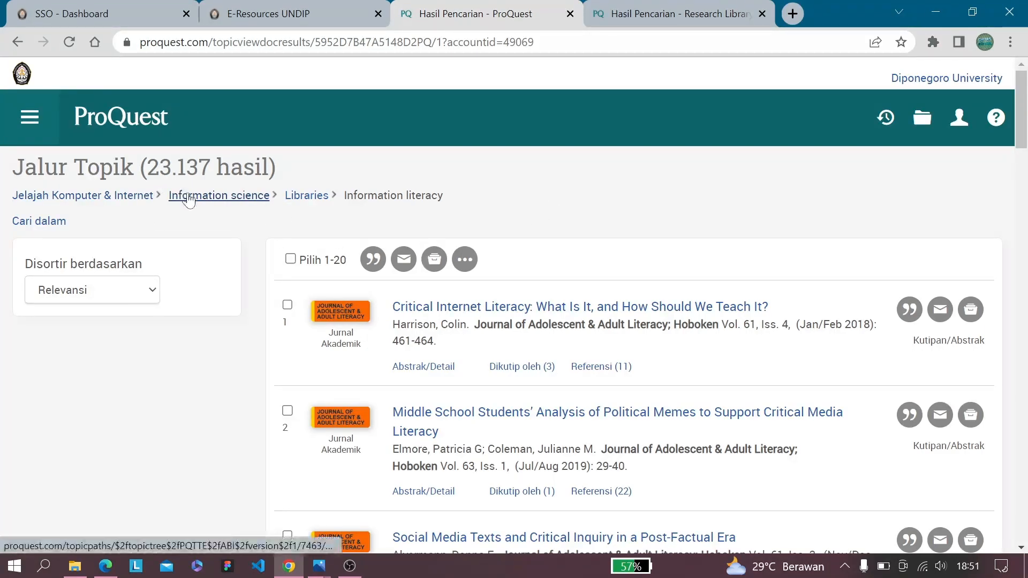
Examine the first page of documents listed under the Information literacy topic path
{"action": "scroll", "coordinate": [231, 214], "scroll_direction": "down", "scroll_amount": 1}
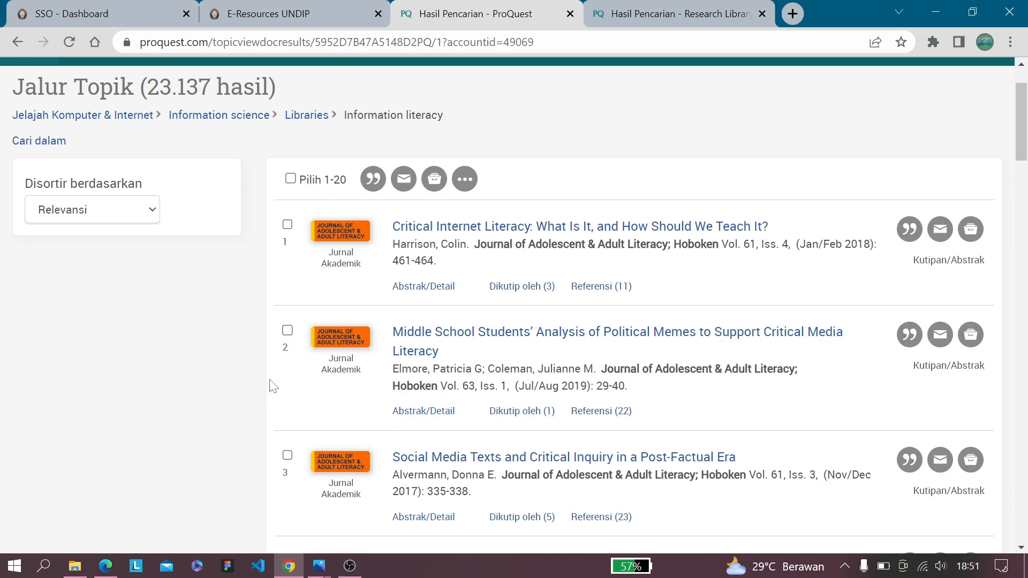
{"action": "scroll", "coordinate": [362, 262], "scroll_direction": "down", "scroll_amount": 1}
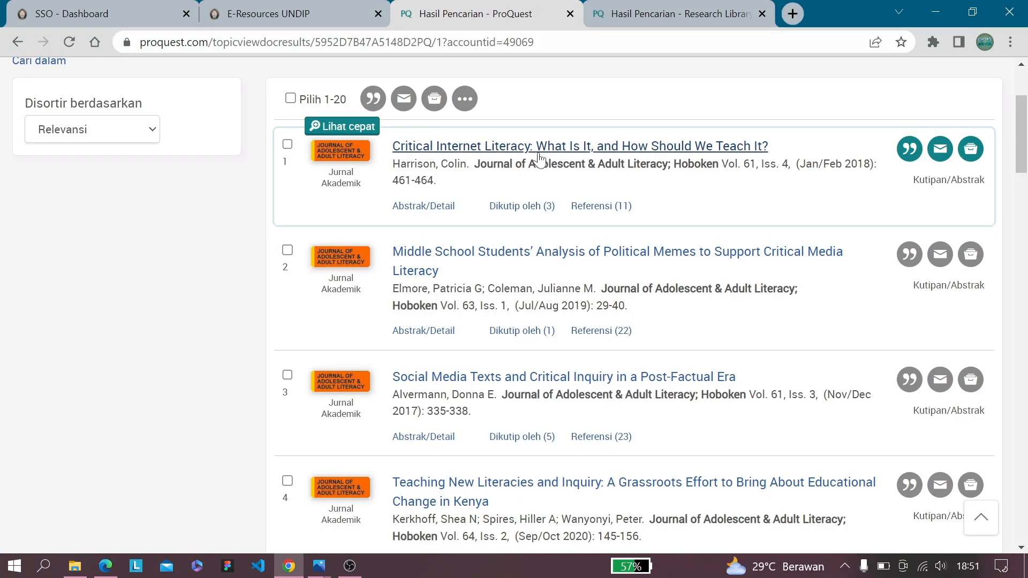
{"action": "scroll", "coordinate": [513, 241], "scroll_direction": "down", "scroll_amount": 1}
{"action": "scroll", "coordinate": [513, 257], "scroll_direction": "down", "scroll_amount": 3}
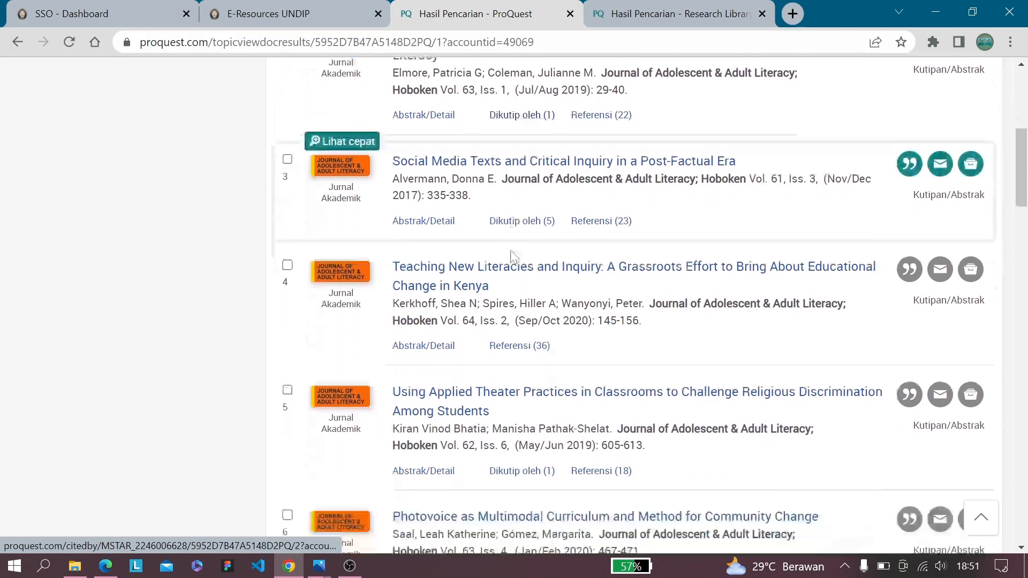
{"action": "scroll", "coordinate": [513, 256], "scroll_direction": "down", "scroll_amount": 5}
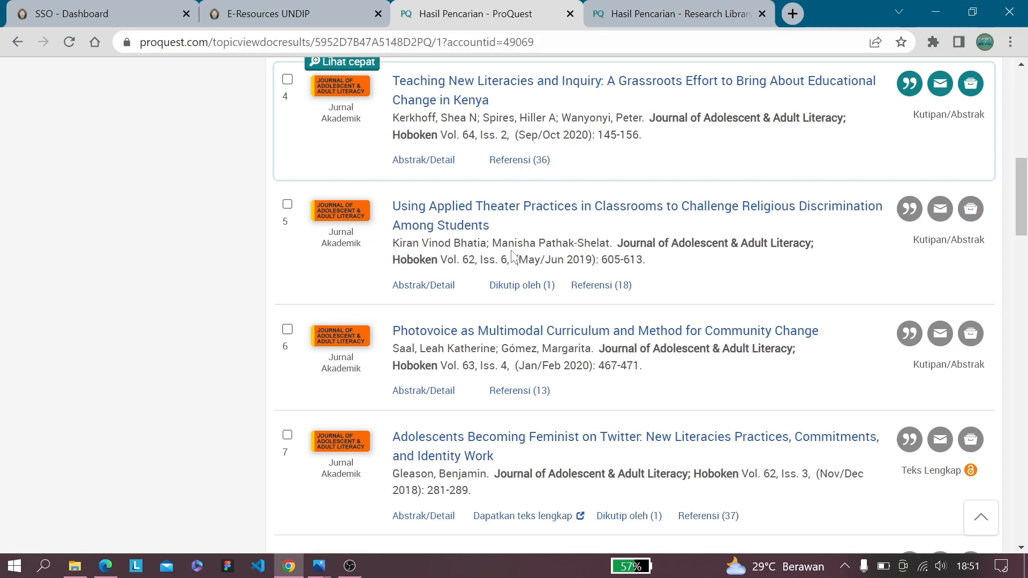
{"action": "scroll", "coordinate": [513, 256], "scroll_direction": "down", "scroll_amount": 4}
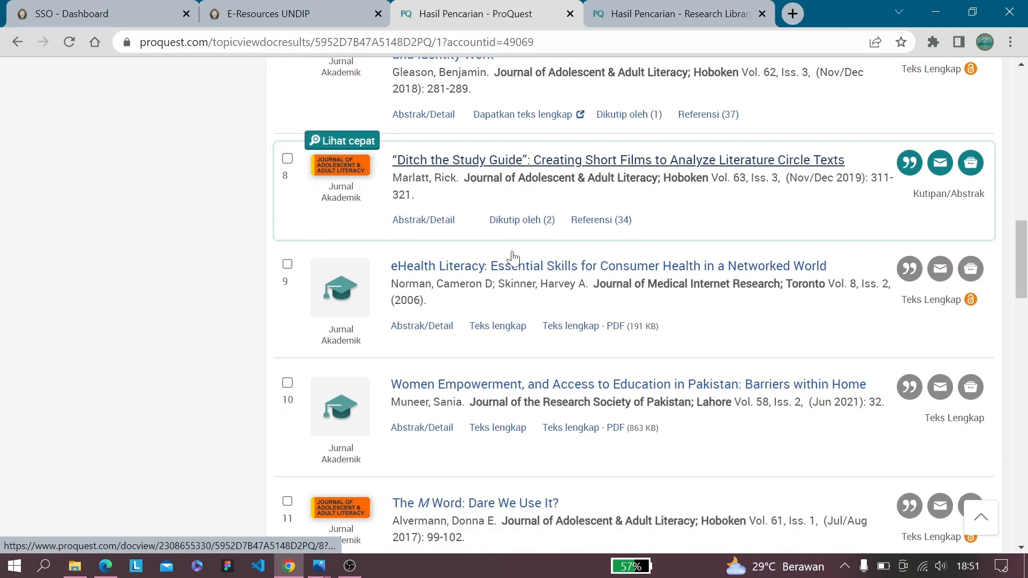
{"action": "scroll", "coordinate": [513, 257], "scroll_direction": "down", "scroll_amount": 5}
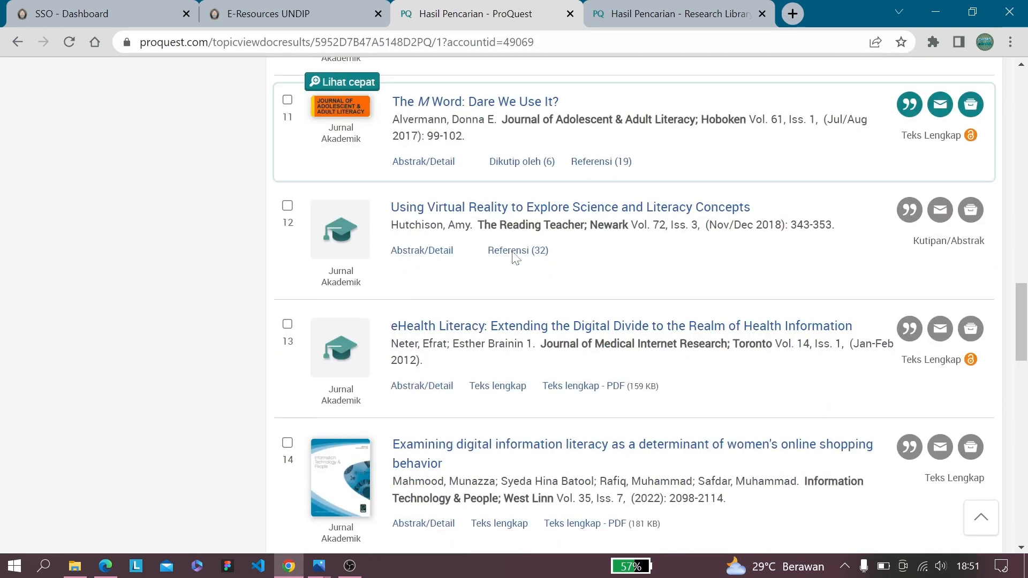
{"action": "scroll", "coordinate": [513, 266], "scroll_direction": "down", "scroll_amount": 7}
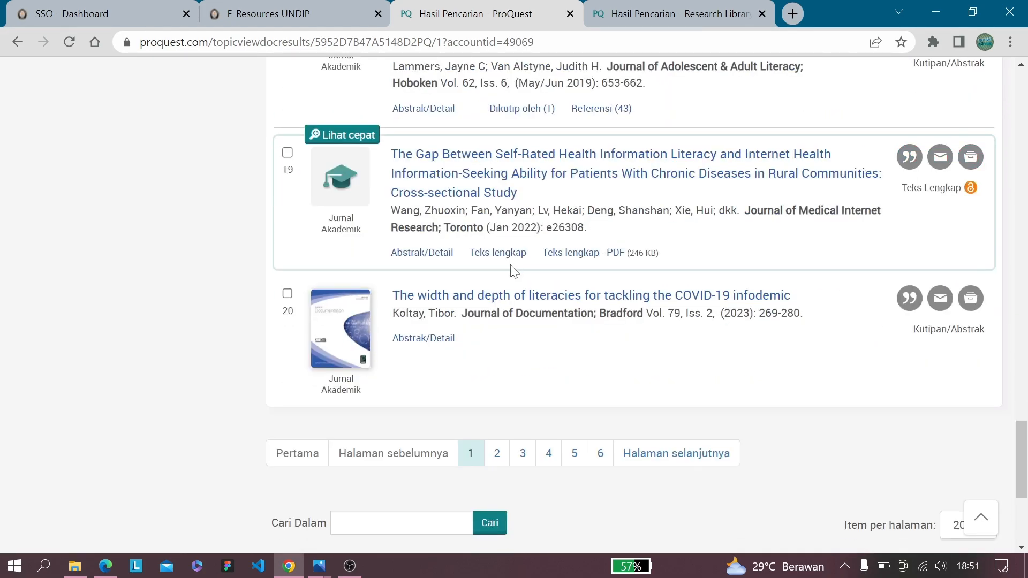
{"action": "scroll", "coordinate": [513, 266], "scroll_direction": "up", "scroll_amount": 19}
{"action": "scroll", "coordinate": [508, 285], "scroll_direction": "up", "scroll_amount": 12}
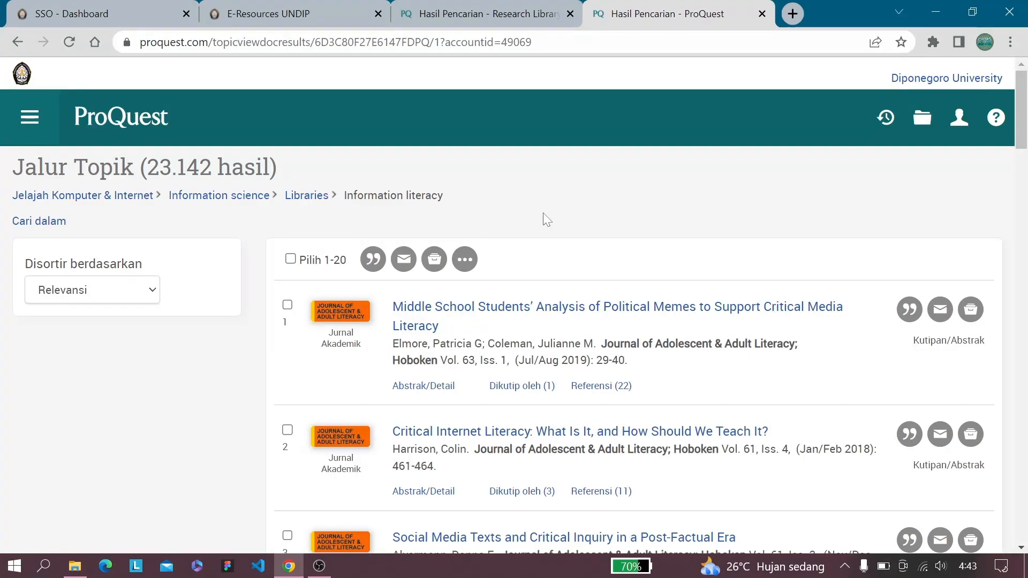
Return to the Research Library search results and look through the first listed articles
{"action": "left_click", "coordinate": [507, 16]}
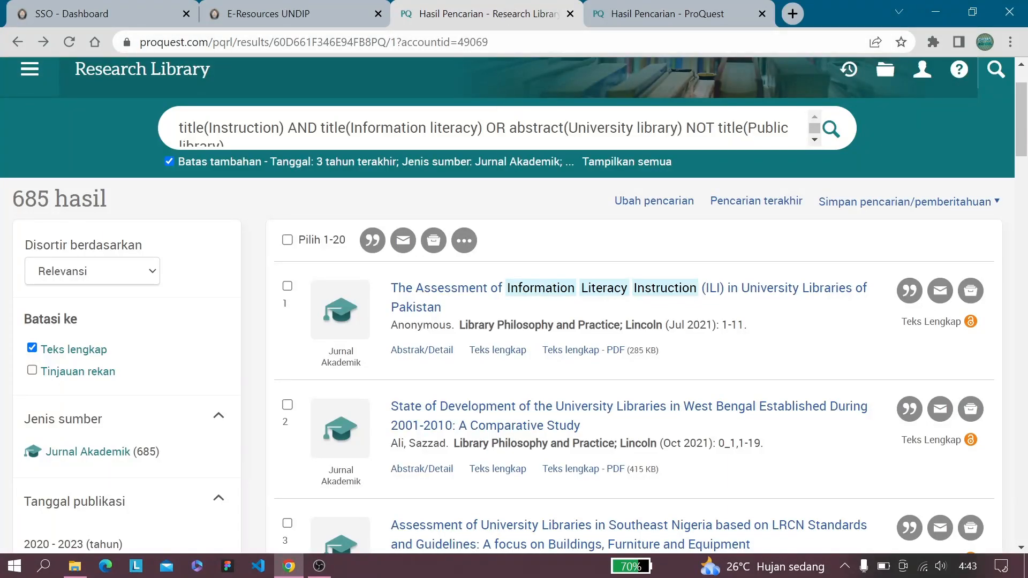
{"action": "scroll", "coordinate": [498, 129], "scroll_direction": "down", "scroll_amount": 1}
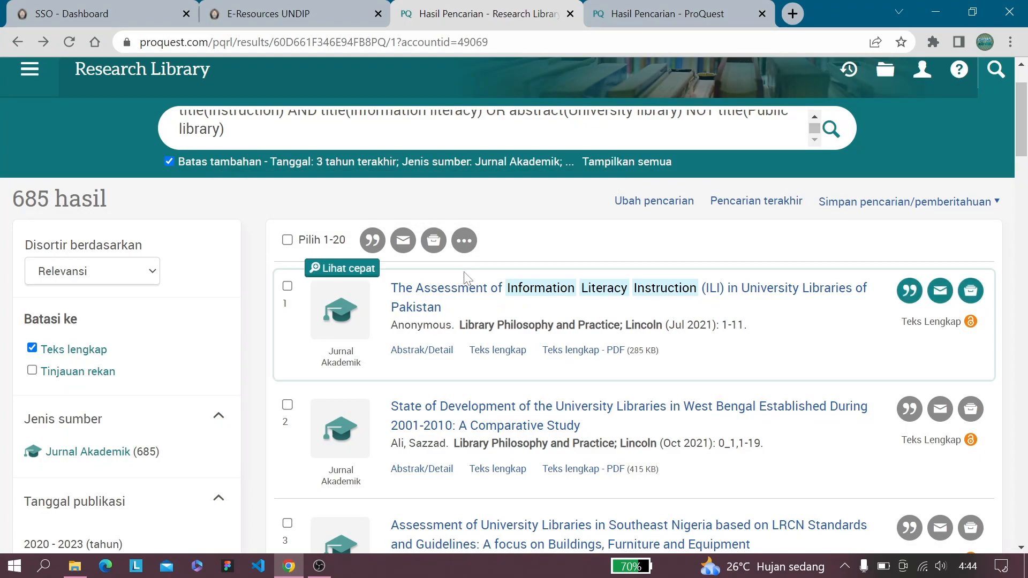
{"action": "scroll", "coordinate": [465, 287], "scroll_direction": "down", "scroll_amount": 2}
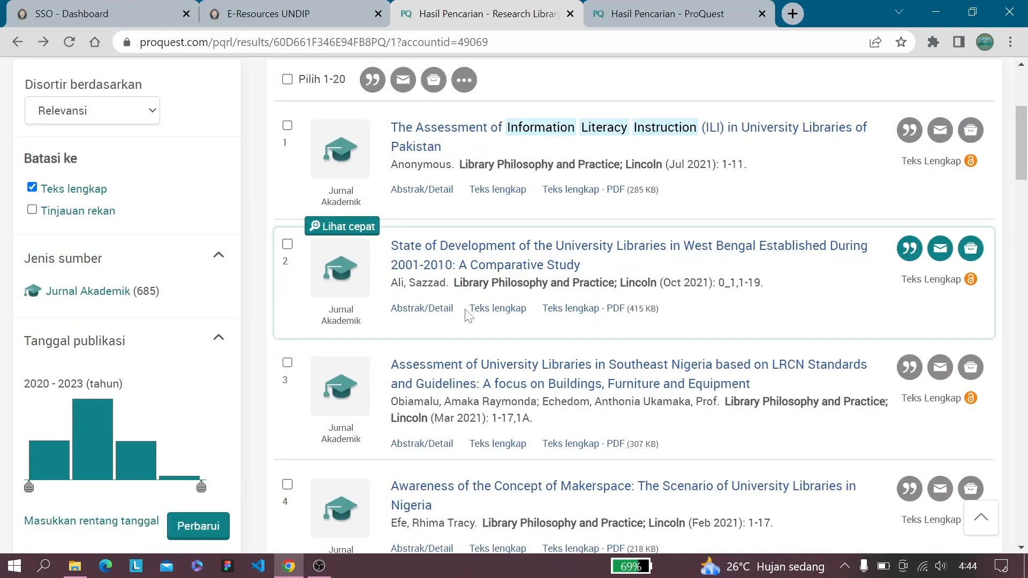
{"action": "scroll", "coordinate": [474, 324], "scroll_direction": "down", "scroll_amount": 1}
{"action": "scroll", "coordinate": [469, 330], "scroll_direction": "down", "scroll_amount": 1}
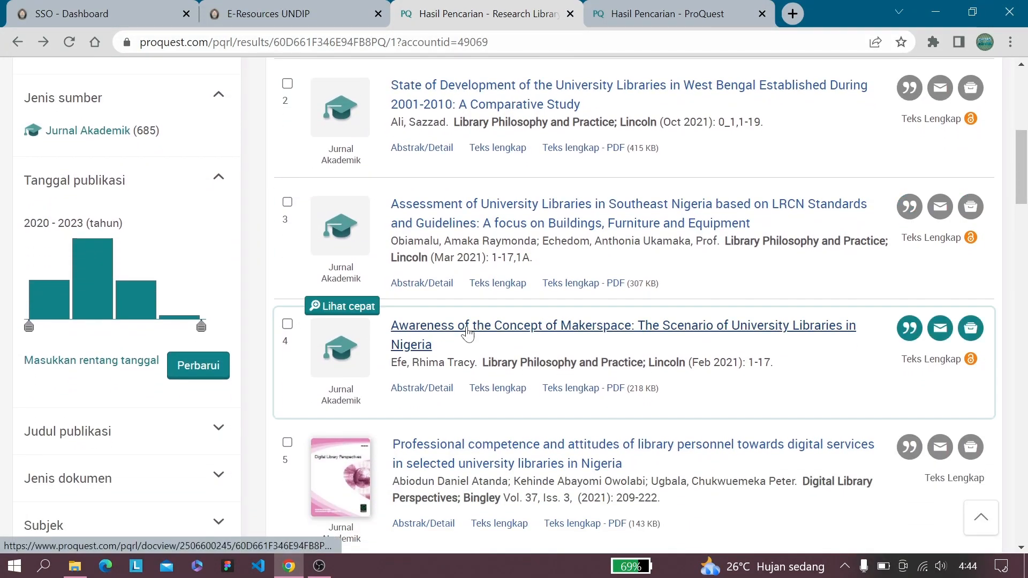
Examine the articles listed on the first page of the Research Library search results
{"action": "scroll", "coordinate": [468, 333], "scroll_direction": "down", "scroll_amount": 3}
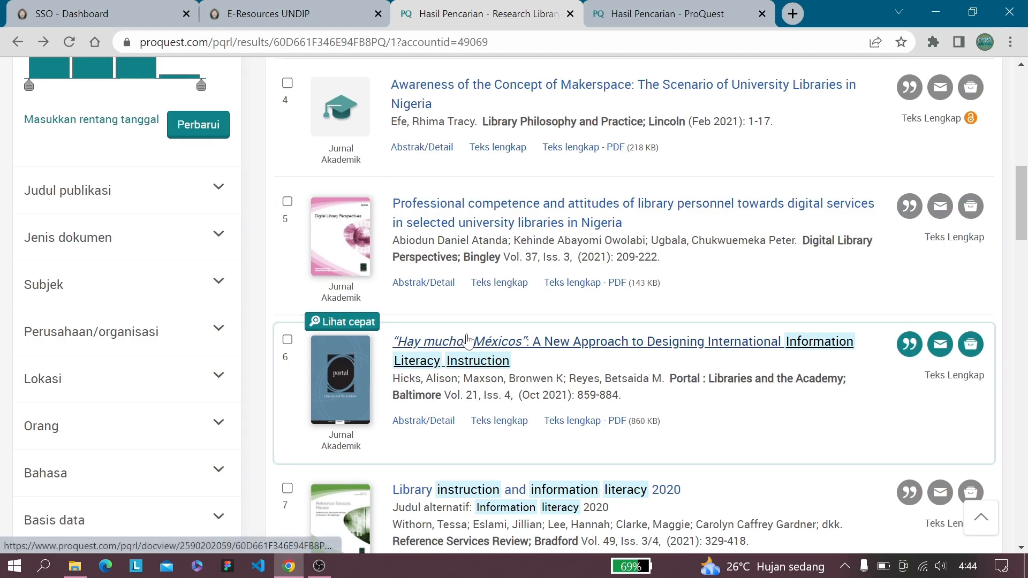
{"action": "scroll", "coordinate": [466, 336], "scroll_direction": "down", "scroll_amount": 3}
{"action": "scroll", "coordinate": [468, 343], "scroll_direction": "down", "scroll_amount": 8}
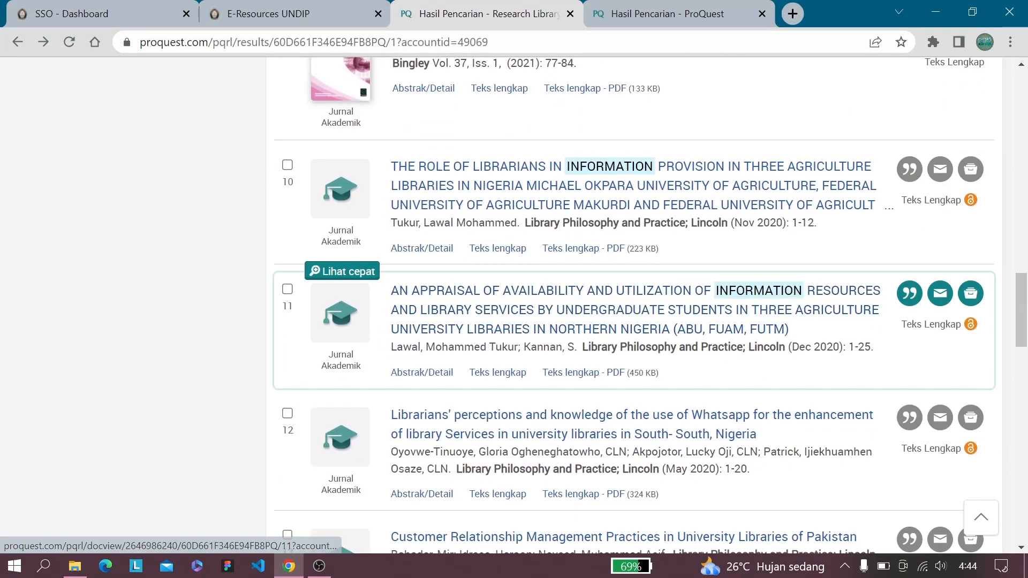
{"action": "scroll", "coordinate": [467, 348], "scroll_direction": "down", "scroll_amount": 1}
{"action": "scroll", "coordinate": [467, 354], "scroll_direction": "down", "scroll_amount": 1}
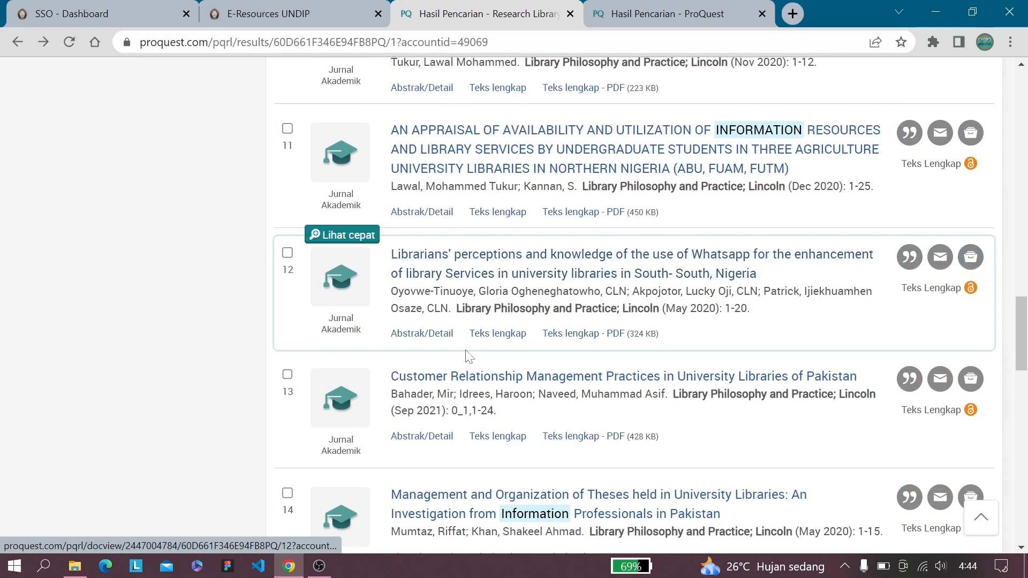
{"action": "scroll", "coordinate": [467, 355], "scroll_direction": "down", "scroll_amount": 1}
{"action": "scroll", "coordinate": [467, 364], "scroll_direction": "down", "scroll_amount": 6}
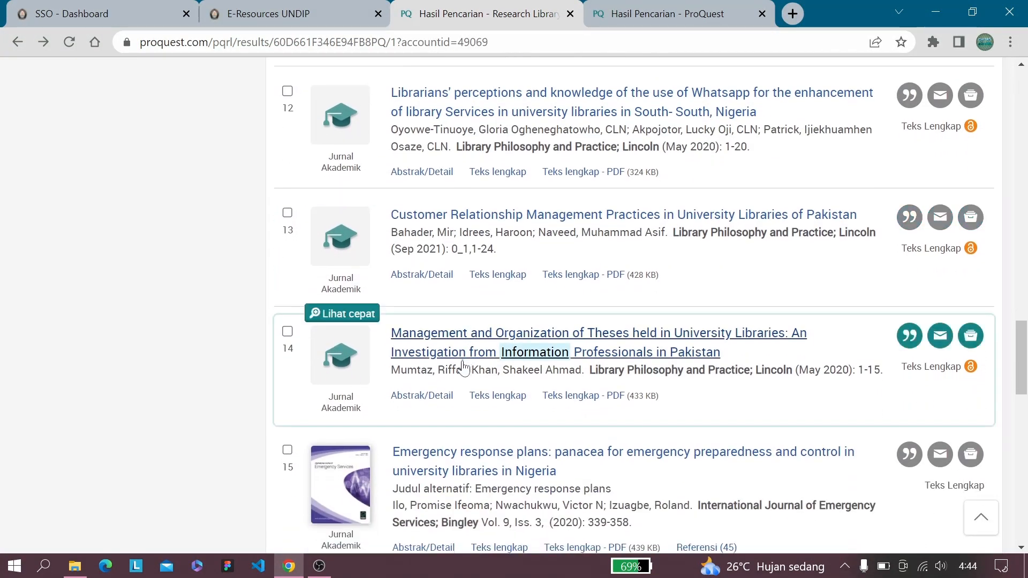
{"action": "scroll", "coordinate": [463, 375], "scroll_direction": "down", "scroll_amount": 8}
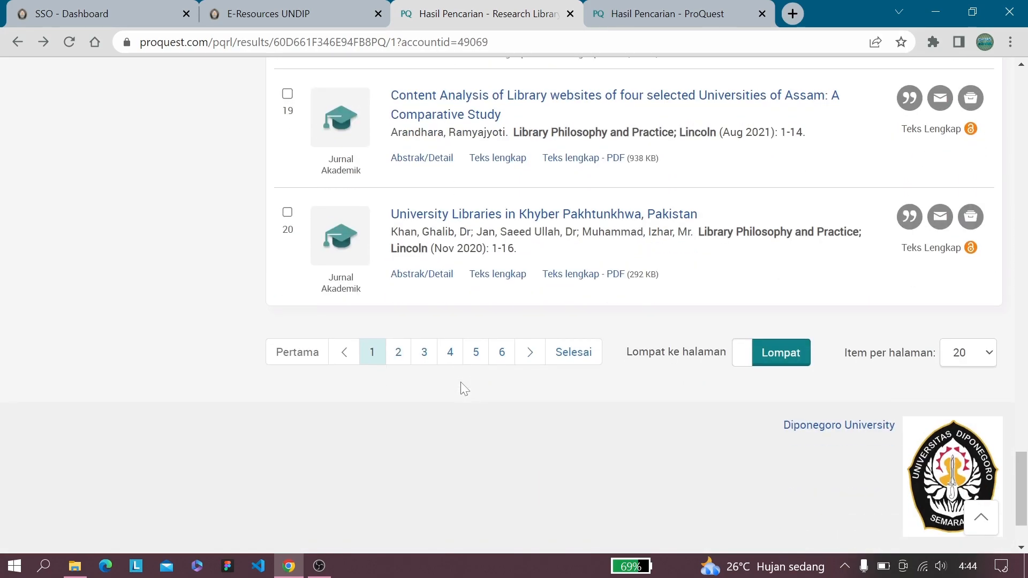
{"action": "scroll", "coordinate": [462, 384], "scroll_direction": "up", "scroll_amount": 14}
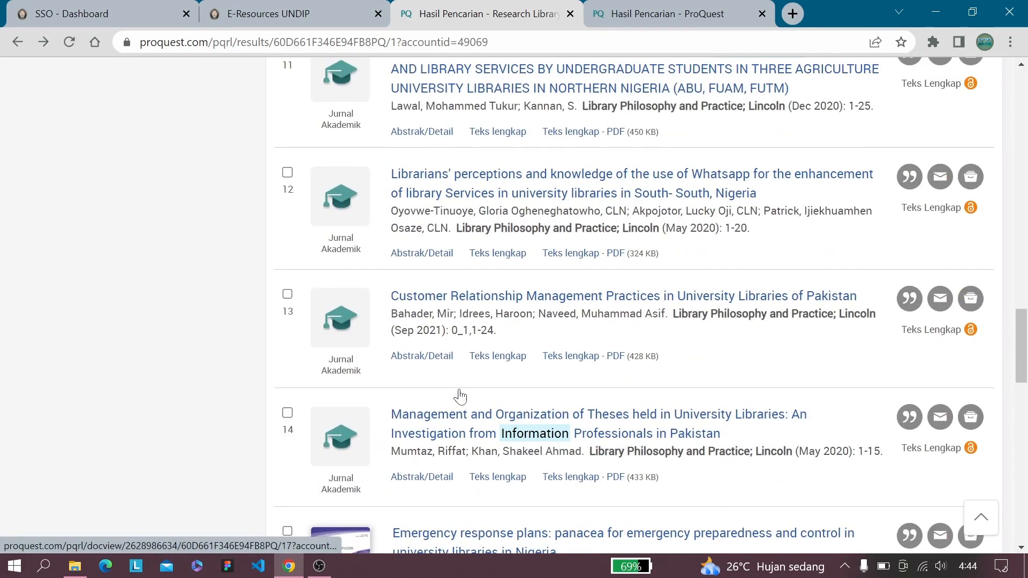
{"action": "scroll", "coordinate": [459, 397], "scroll_direction": "up", "scroll_amount": 11}
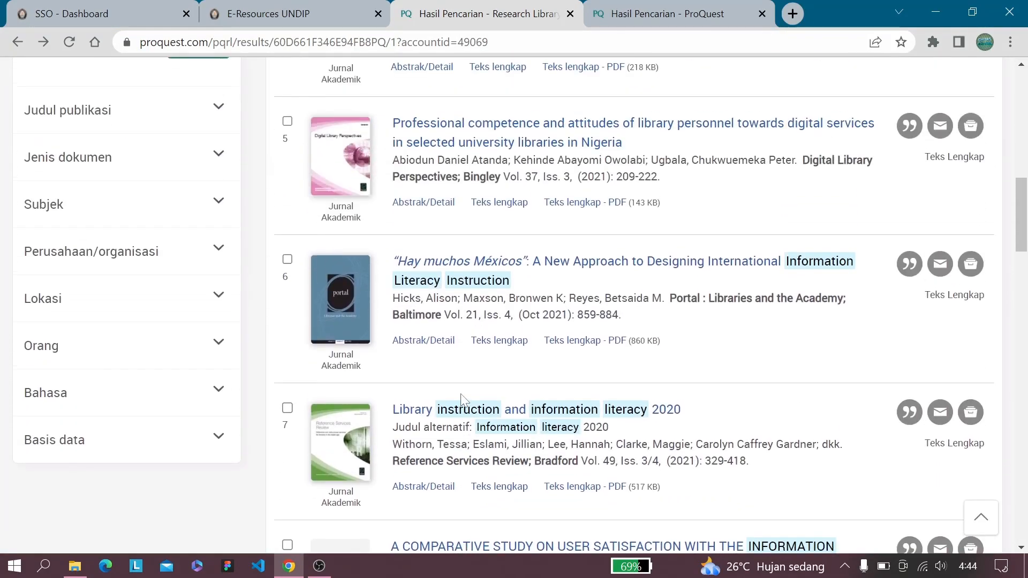
{"action": "scroll", "coordinate": [462, 399], "scroll_direction": "up", "scroll_amount": 12}
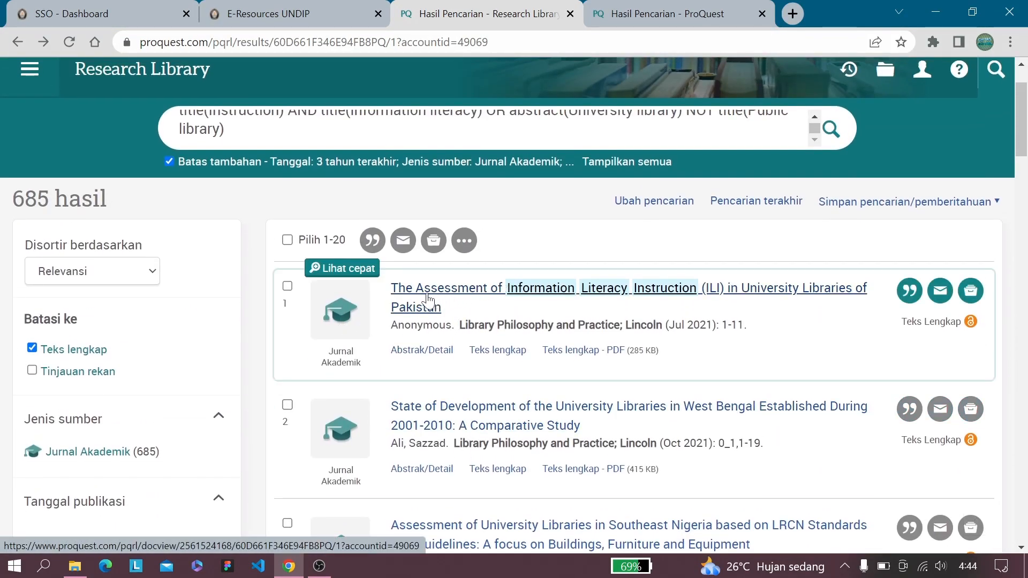
Open the article "The Assessment of Information Literacy Instruction (ILI) in University Libraries of Pakistan" and view its abstract
{"action": "left_click", "coordinate": [430, 300]}
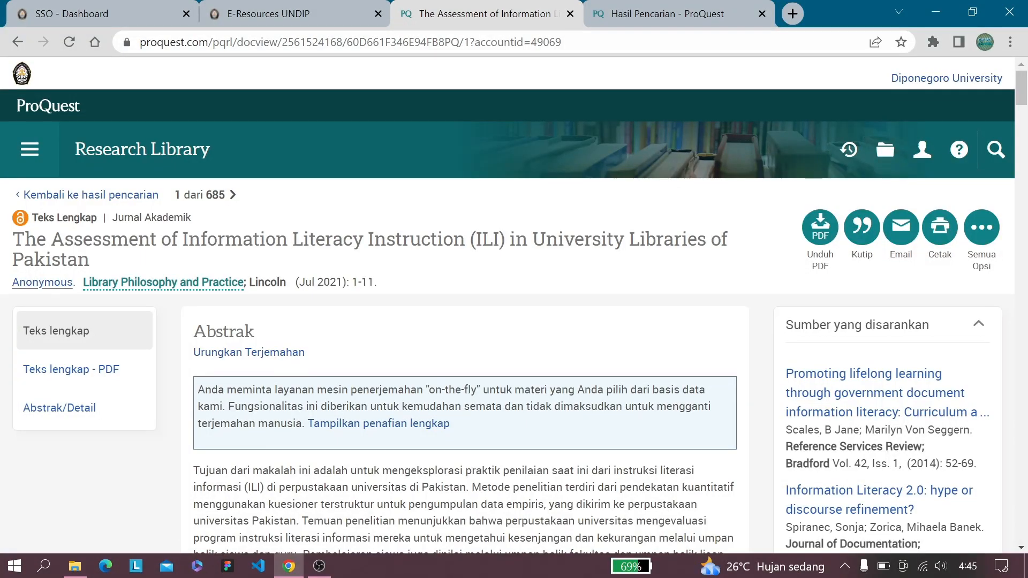
{"action": "scroll", "coordinate": [338, 272], "scroll_direction": "down", "scroll_amount": 1}
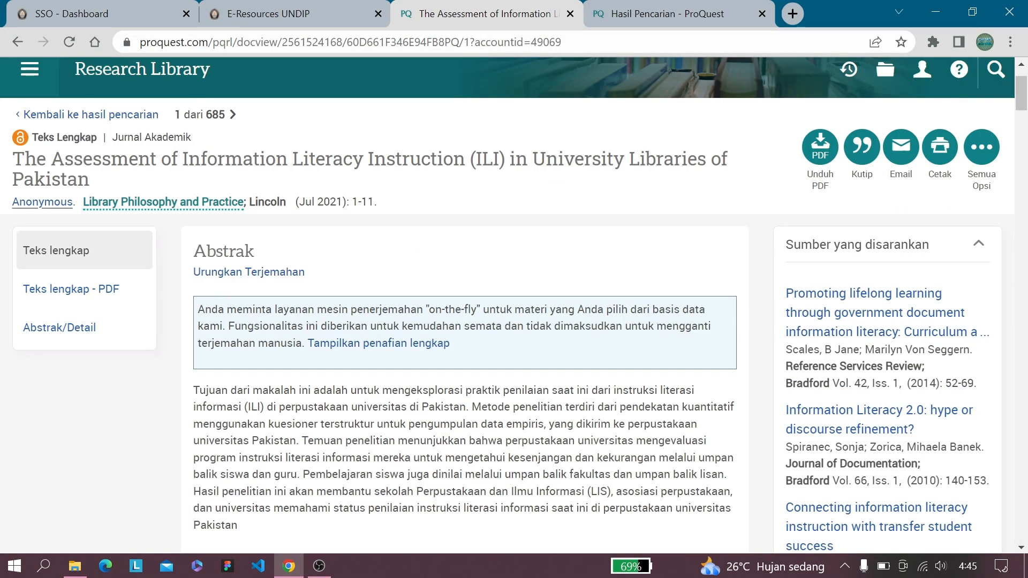
{"action": "scroll", "coordinate": [305, 290], "scroll_direction": "down", "scroll_amount": 1}
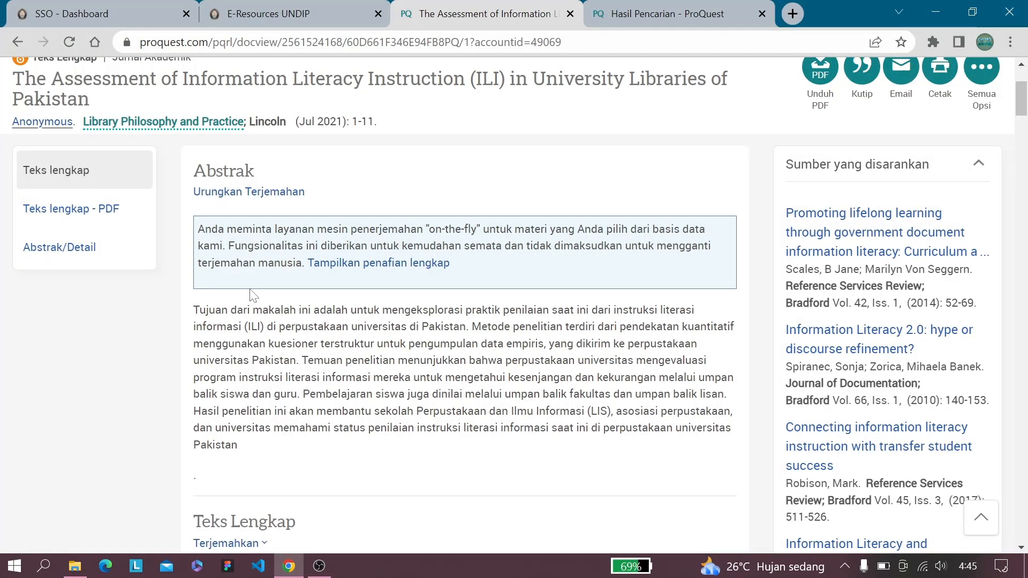
Revert the abstract to its original text, translate it from English (Bahasa Inggris) to Indonesian (Bahasa Indonesia), and read the translation
{"action": "left_click", "coordinate": [276, 194]}
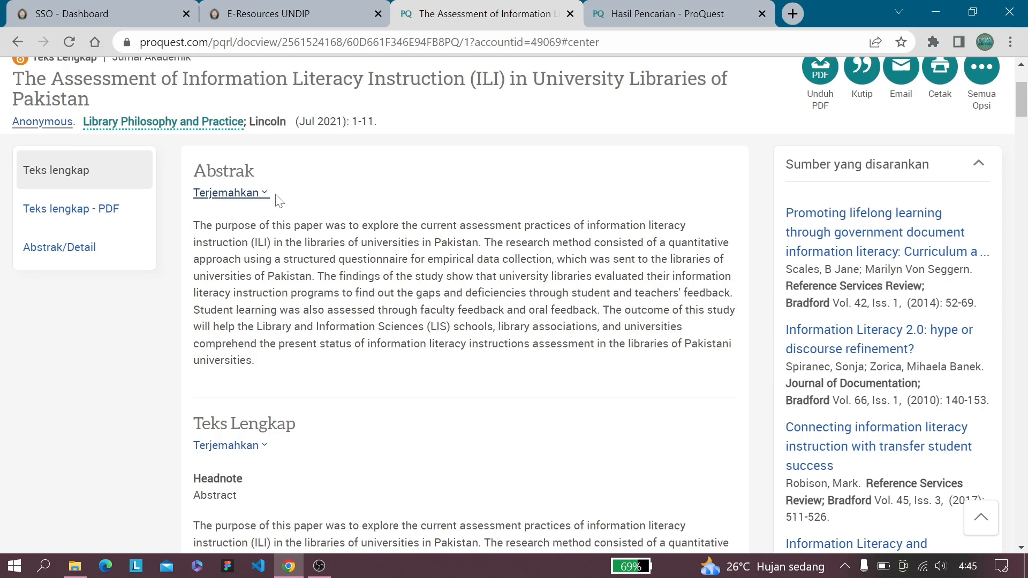
{"action": "left_click", "coordinate": [256, 195]}
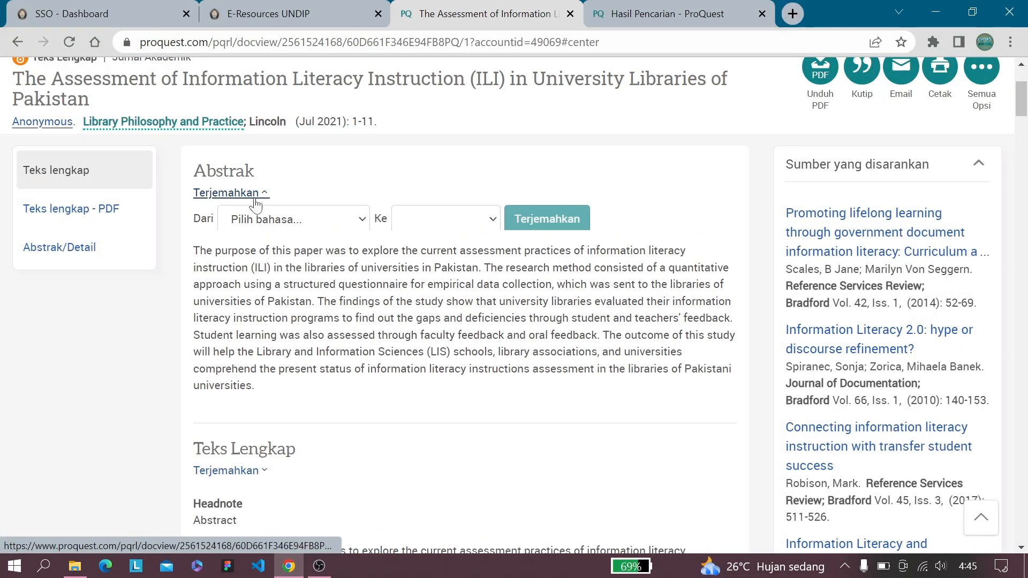
{"action": "left_click", "coordinate": [277, 219]}
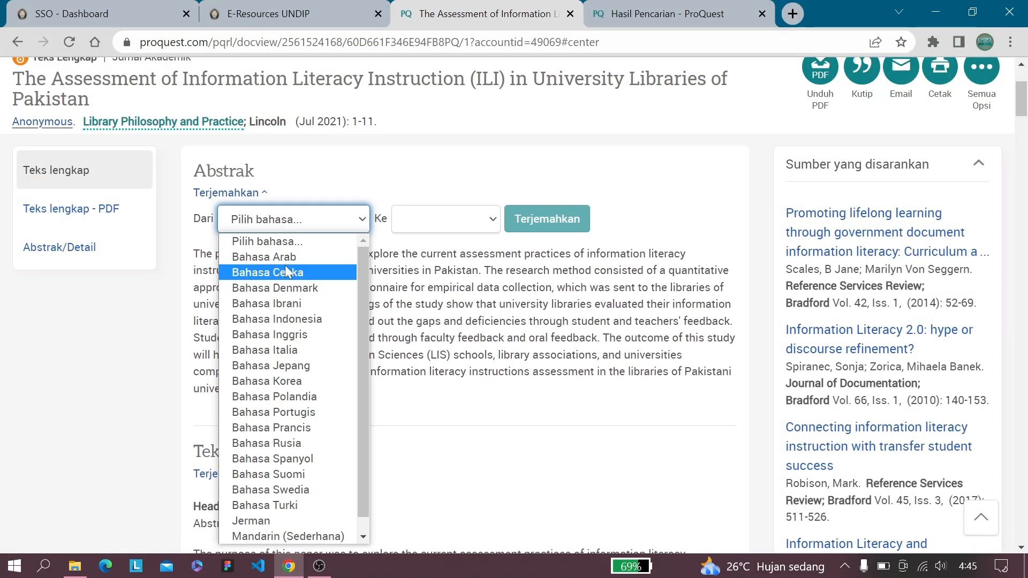
{"action": "scroll", "coordinate": [285, 267], "scroll_direction": "down", "scroll_amount": 1}
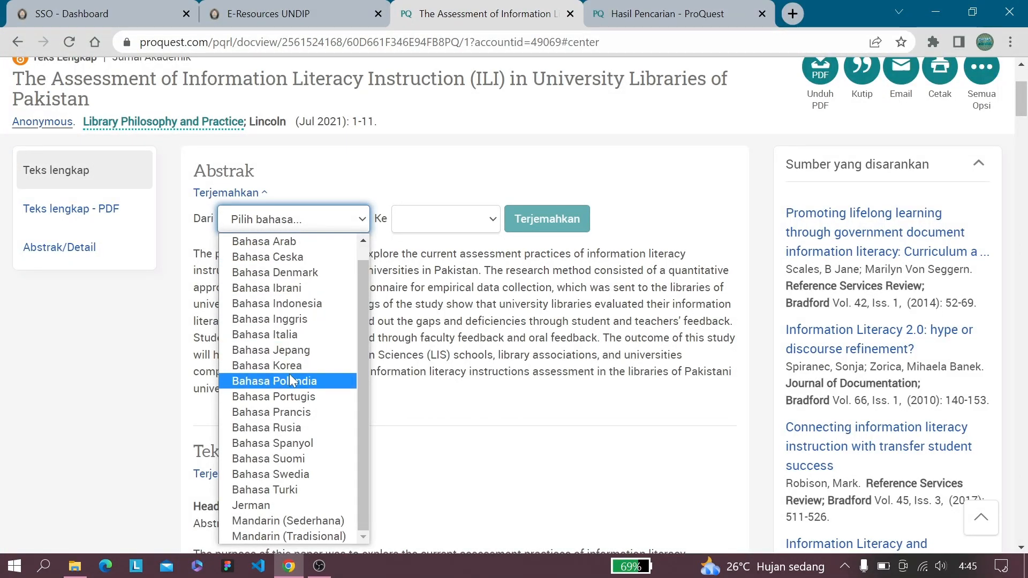
{"action": "left_click", "coordinate": [310, 319]}
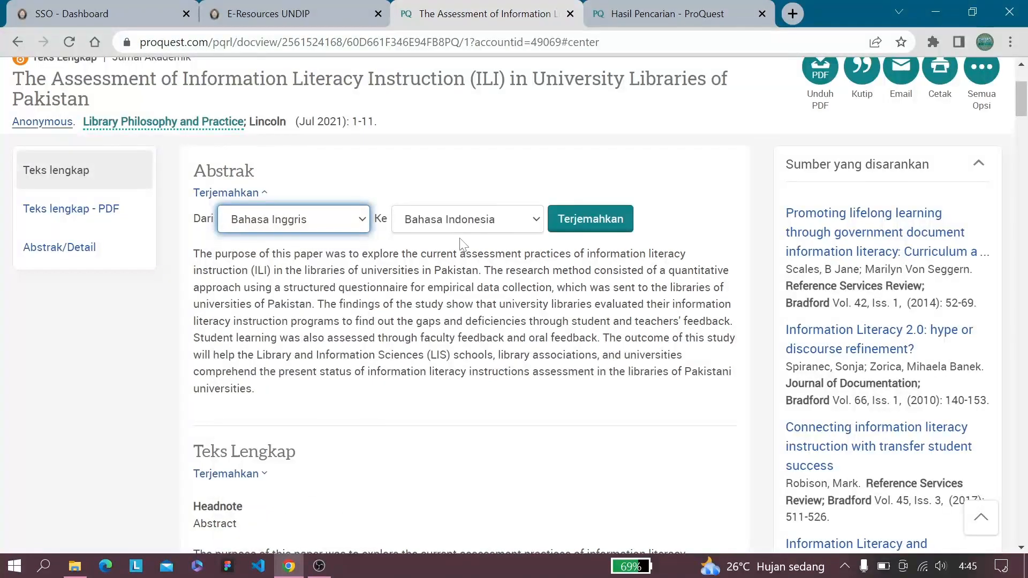
{"action": "left_click", "coordinate": [579, 214]}
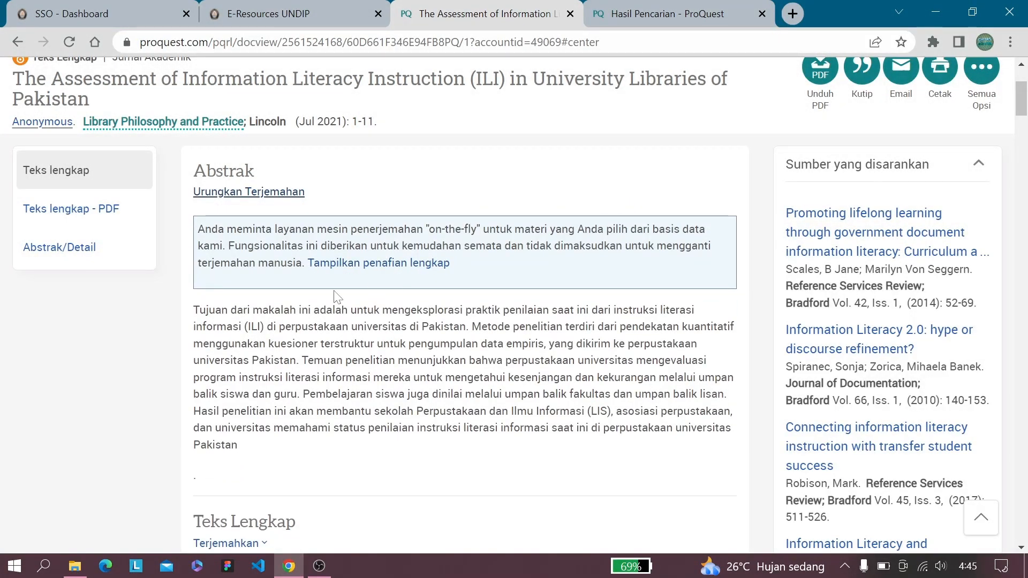
{"action": "scroll", "coordinate": [332, 300], "scroll_direction": "down", "scroll_amount": 1}
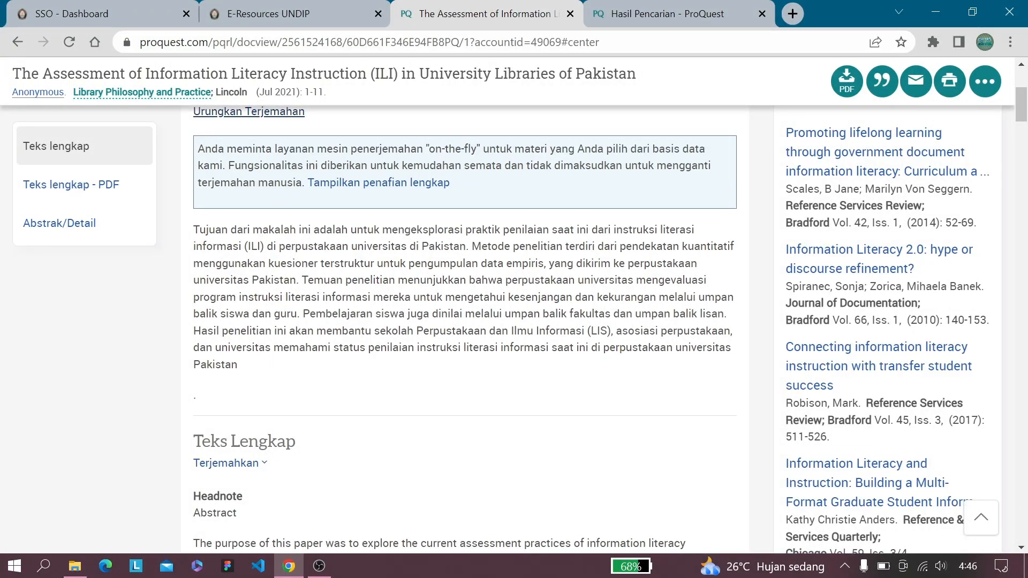
{"action": "scroll", "coordinate": [405, 368], "scroll_direction": "up", "scroll_amount": 2}
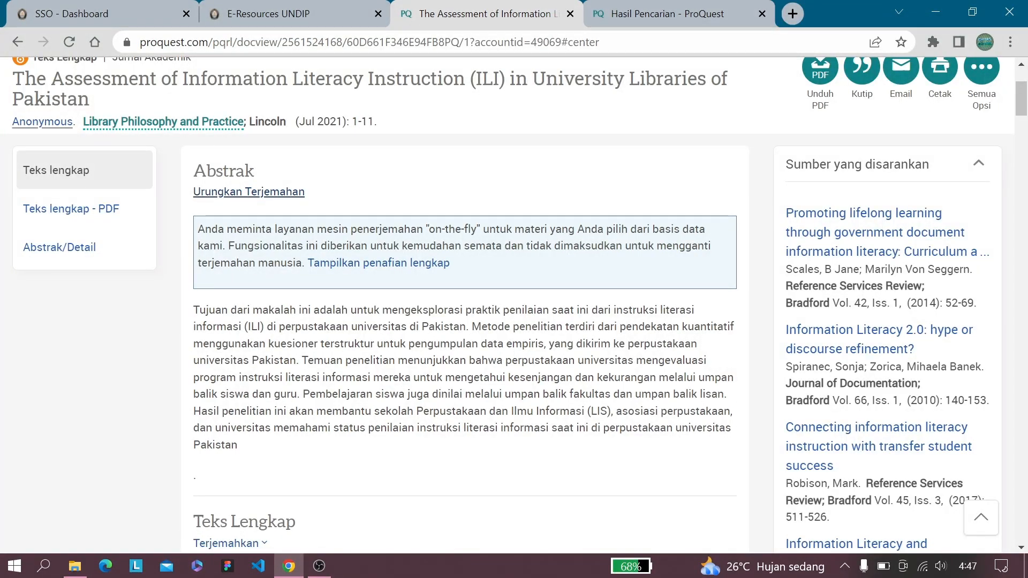
Review all save and export options for the article, including cloud storage, citation export and other file formats, and close the overview
{"action": "scroll", "coordinate": [784, 136], "scroll_direction": "up", "scroll_amount": 2}
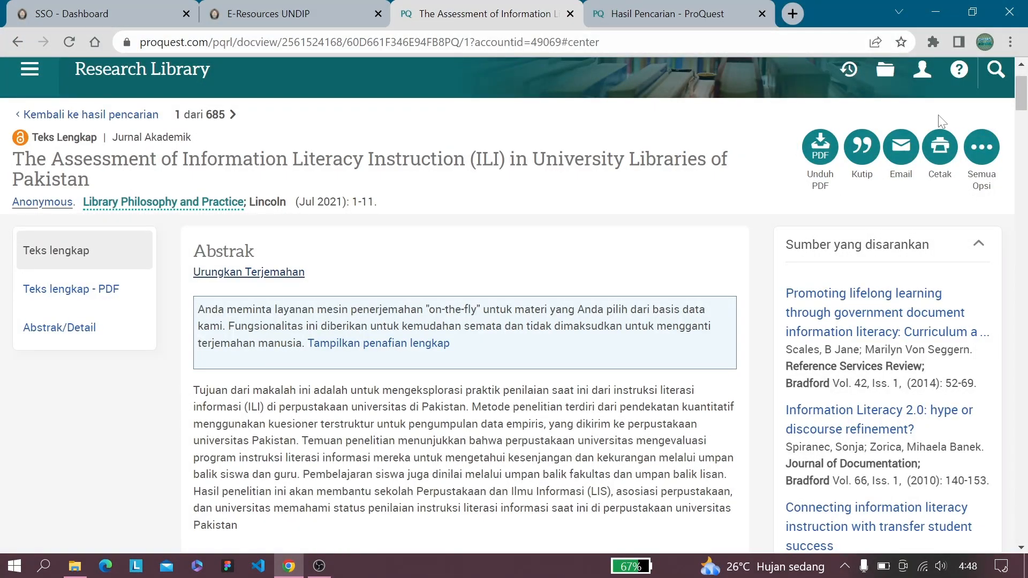
{"action": "left_click", "coordinate": [984, 149]}
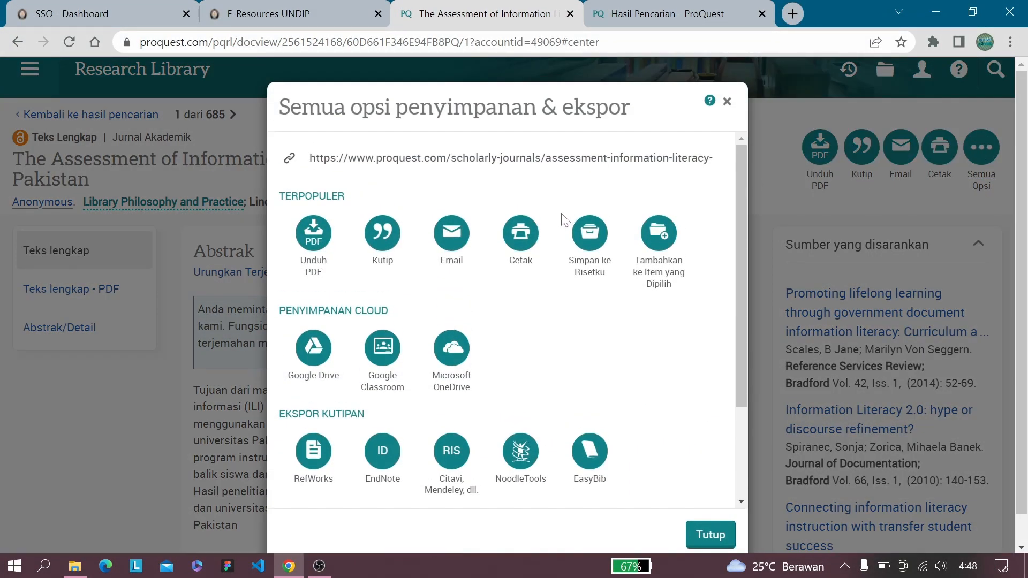
{"action": "scroll", "coordinate": [390, 283], "scroll_direction": "down", "scroll_amount": 3}
{"action": "scroll", "coordinate": [390, 283], "scroll_direction": "up", "scroll_amount": 3}
{"action": "scroll", "coordinate": [357, 335], "scroll_direction": "down", "scroll_amount": 2}
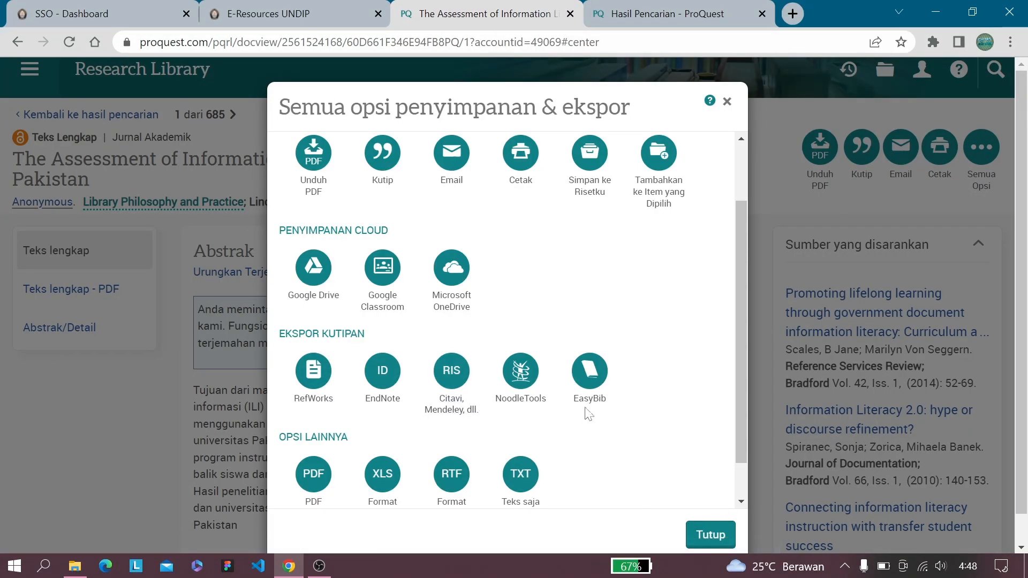
{"action": "scroll", "coordinate": [594, 420], "scroll_direction": "down", "scroll_amount": 1}
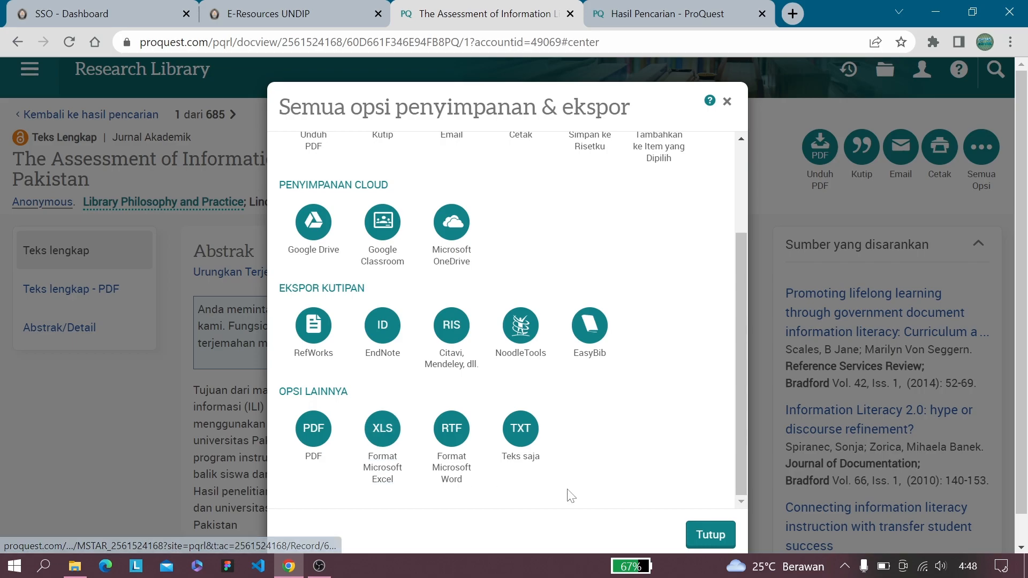
{"action": "scroll", "coordinate": [647, 482], "scroll_direction": "down", "scroll_amount": 1}
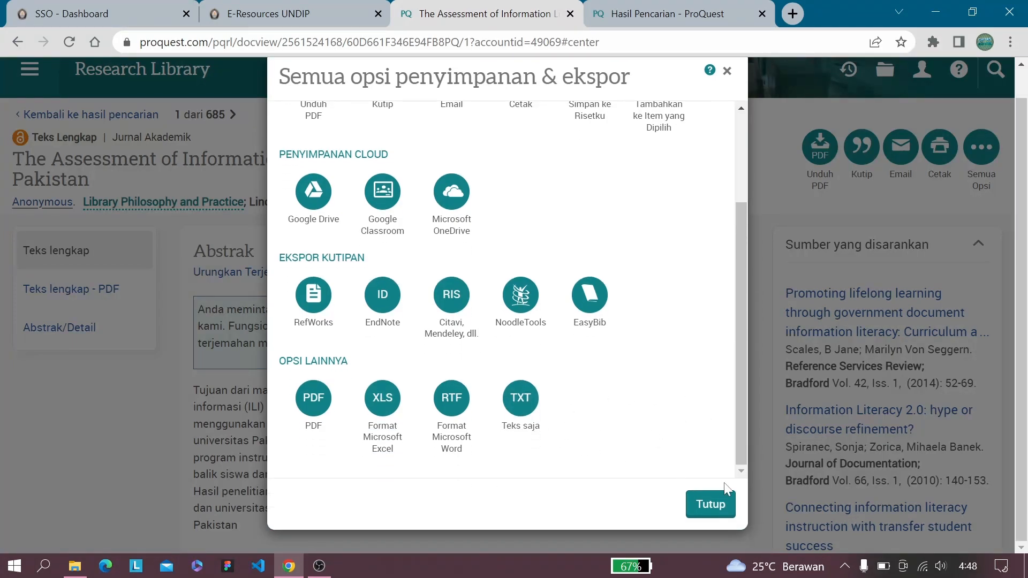
{"action": "left_click", "coordinate": [728, 505]}
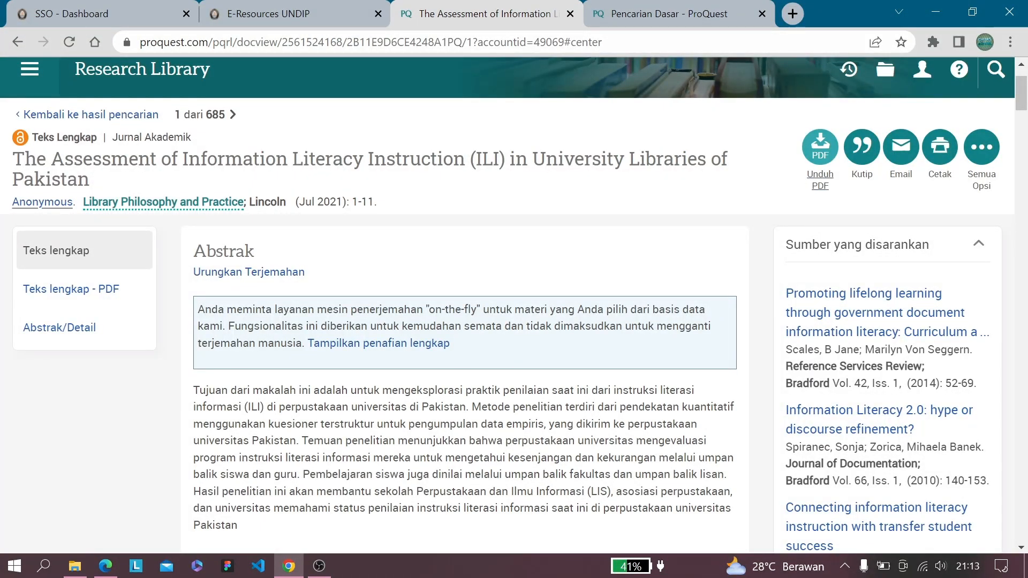
Switch to the ProQuest basic search (Pencarian Dasar) page
{"action": "key", "text": "ctrl+Tab"}
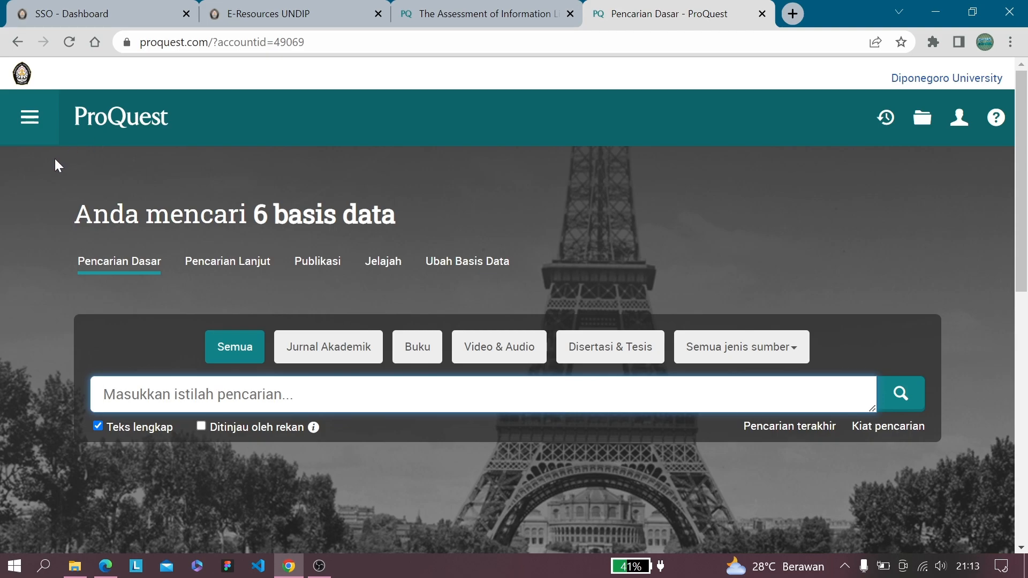